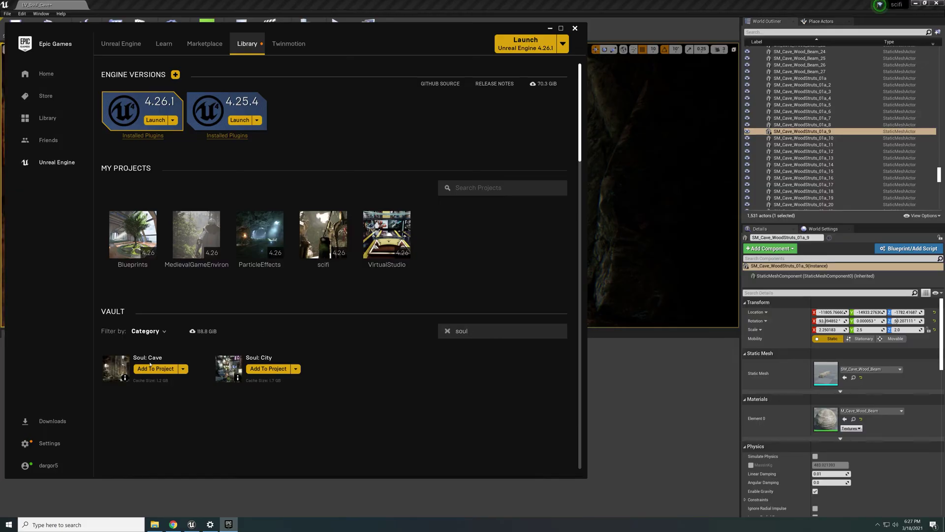
Review the Soul: Cave product page, return to the Unreal Editor and show the project's content folders
{"action": "left_click", "coordinate": [147, 358]}
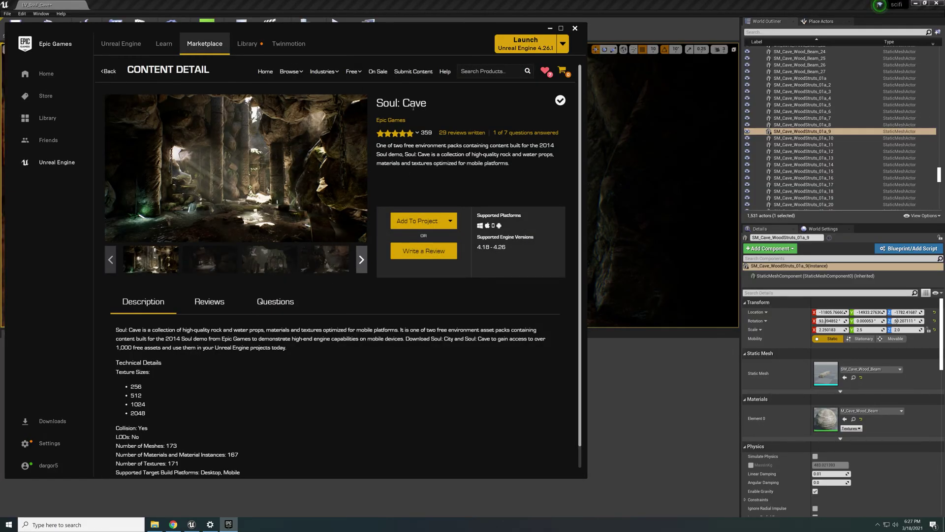
{"action": "mouse_move", "coordinate": [401, 135]}
{"action": "left_click", "coordinate": [550, 28]}
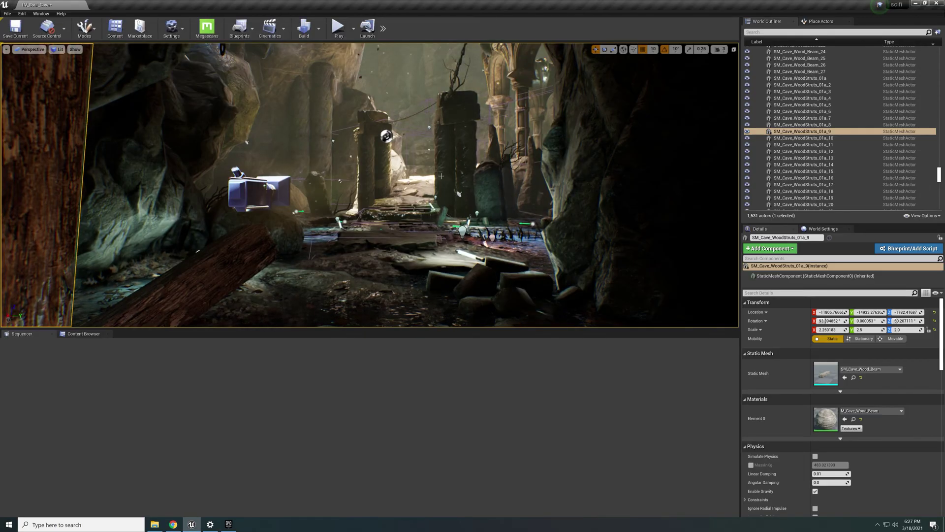
{"action": "left_click", "coordinate": [84, 334]}
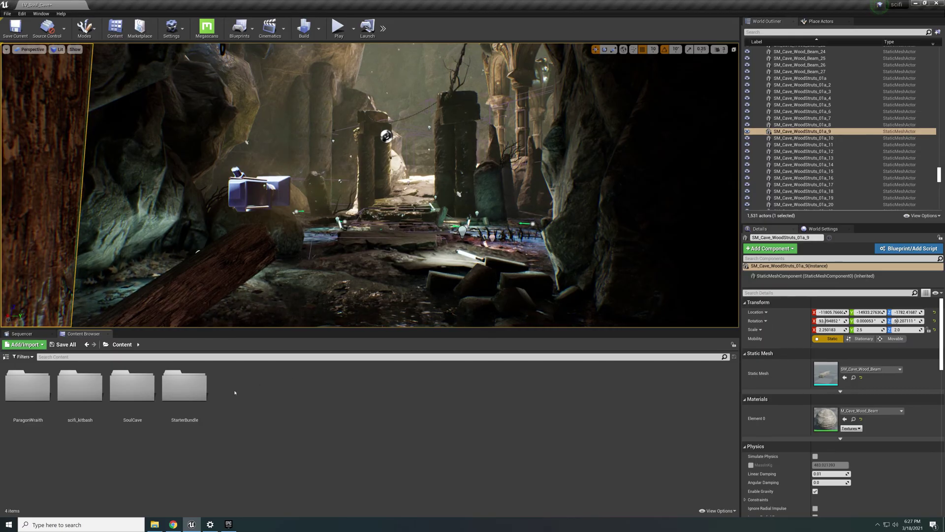
Look over the level and master sequence options, and check Sequencer among the editor's Cinematics windows
{"action": "left_click", "coordinate": [284, 33]}
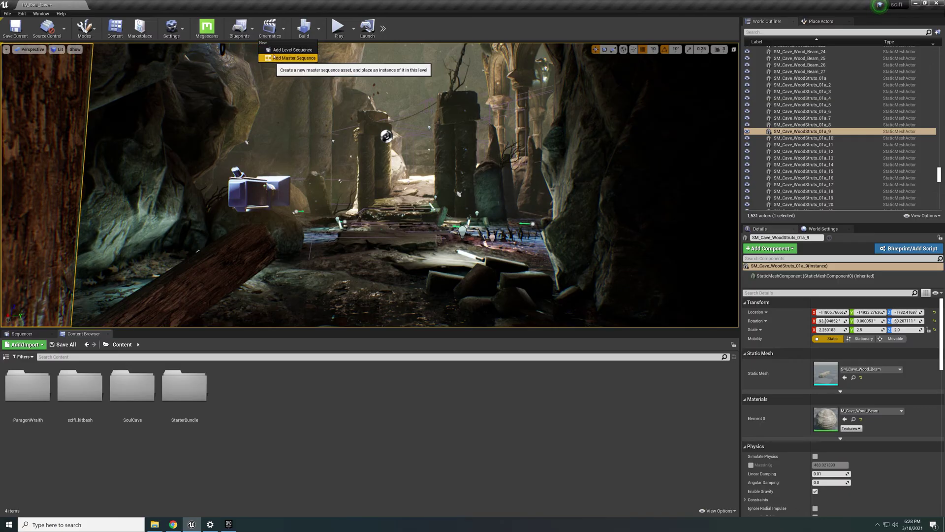
{"action": "left_click", "coordinate": [276, 51]}
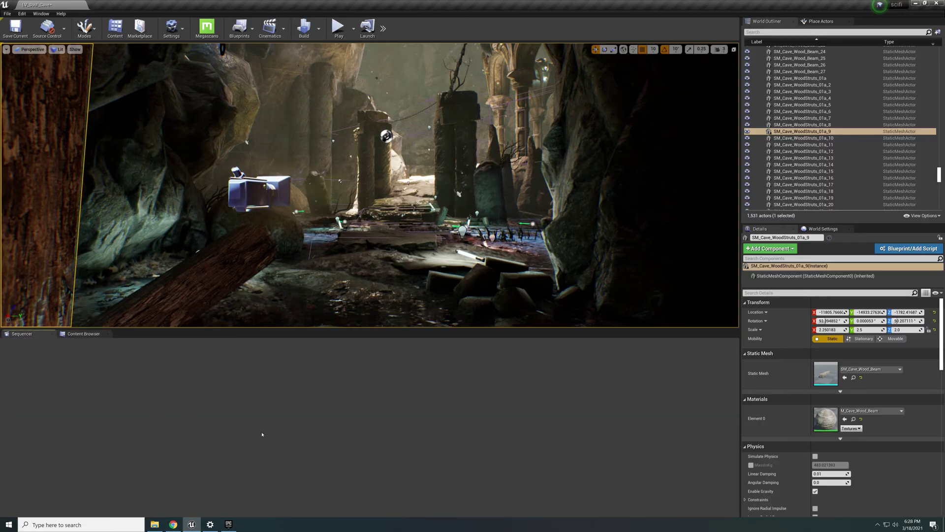
{"action": "left_click", "coordinate": [51, 16]}
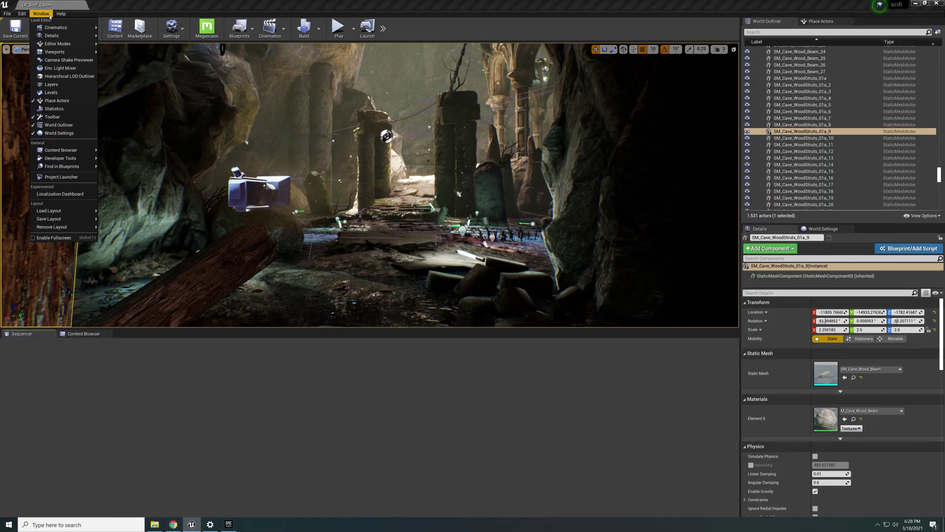
{"action": "left_click", "coordinate": [50, 15]}
{"action": "left_click", "coordinate": [51, 15]}
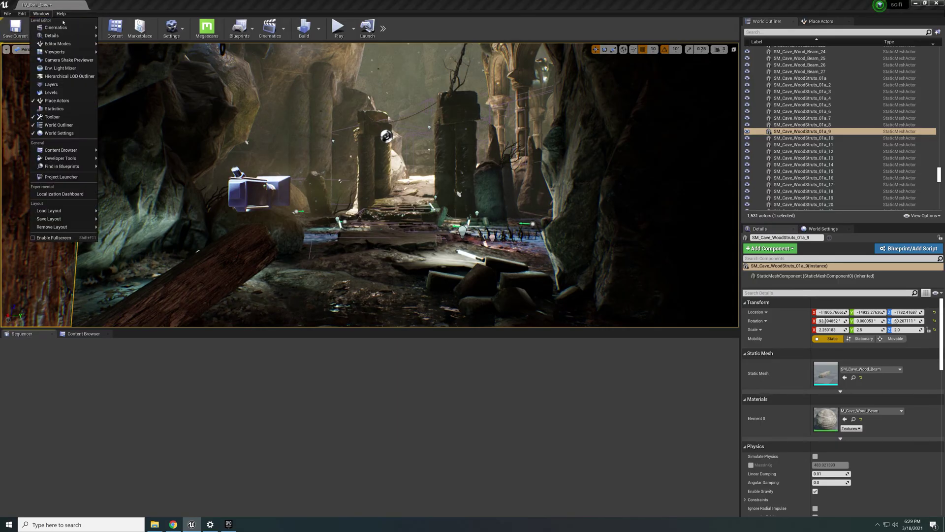
{"action": "mouse_move", "coordinate": [70, 29]}
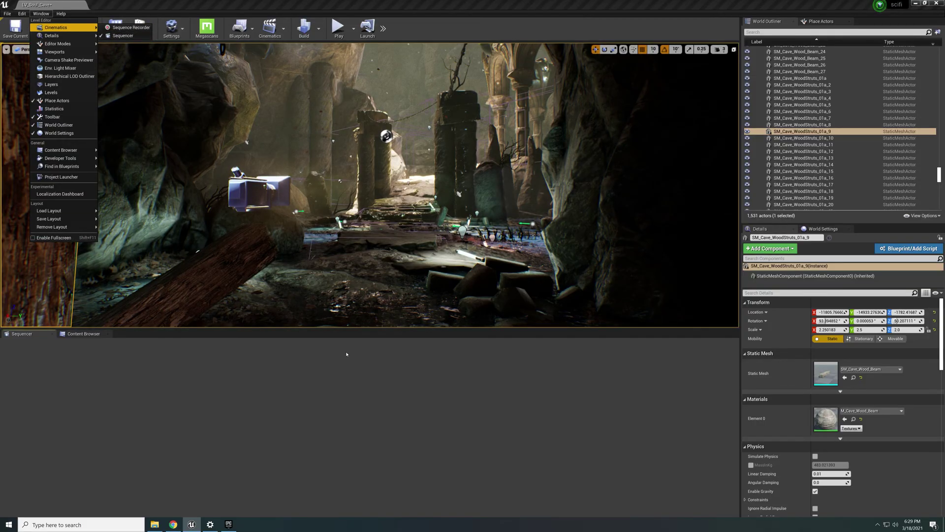
Add a level sequence to the level and save it in the Content folder as test01
{"action": "left_click", "coordinate": [279, 36]}
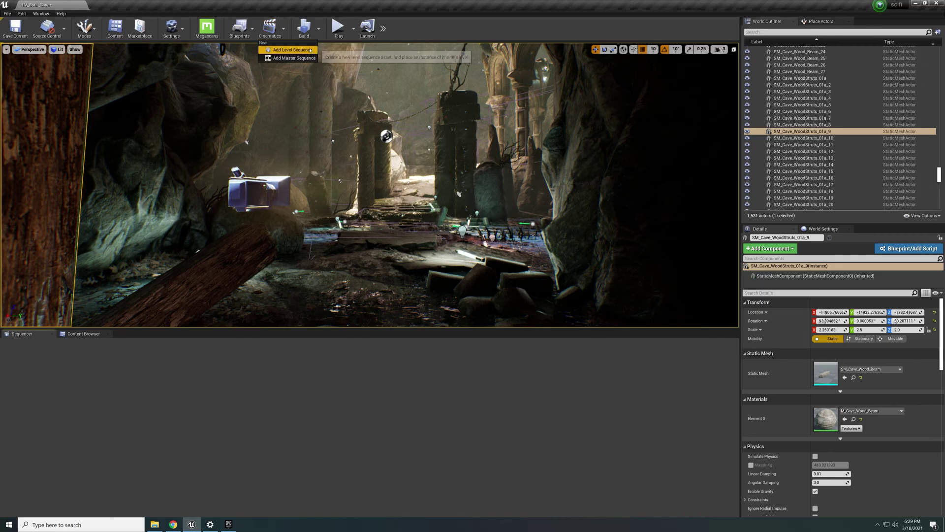
{"action": "left_click", "coordinate": [316, 48]}
{"action": "type", "text": "te"}
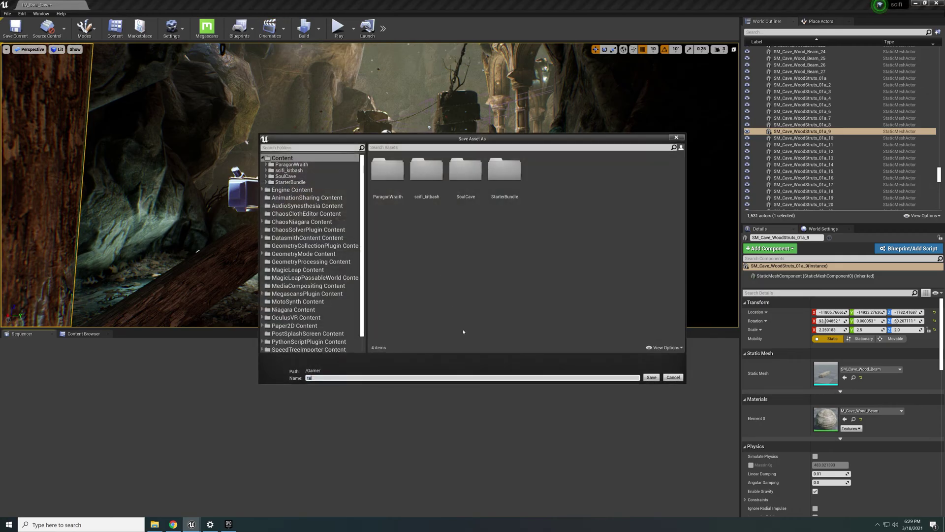
{"action": "type", "text": "st01"}
{"action": "key", "text": "Return"}
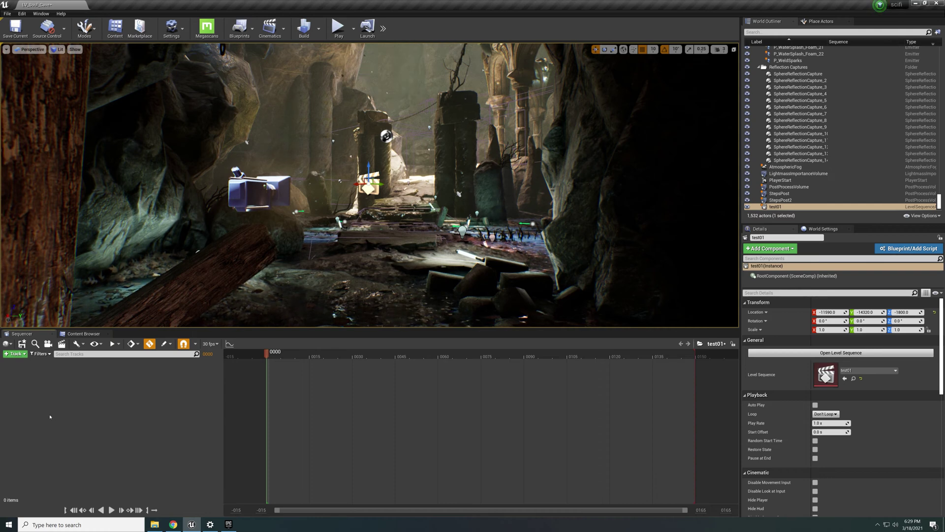
Fly forward into the cave with game view on and create a new cine camera in the test01 sequence
{"action": "left_click", "coordinate": [22, 344]}
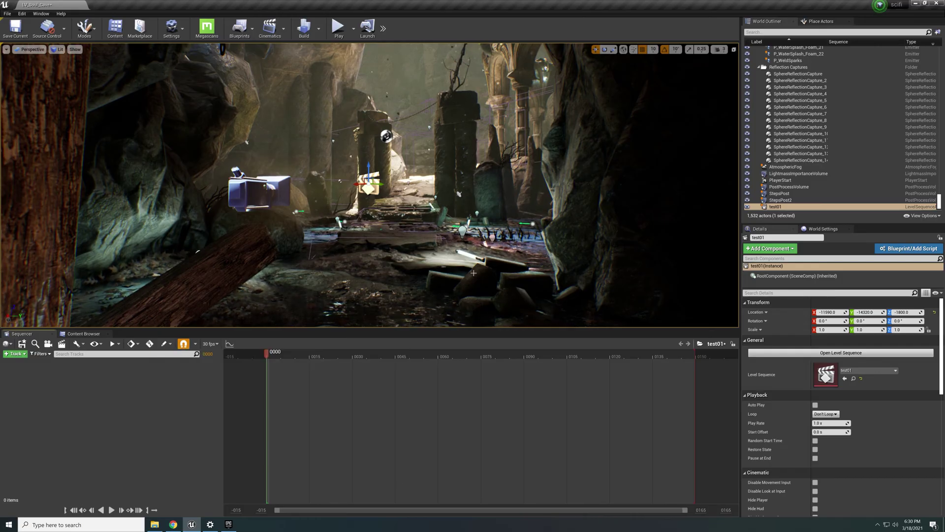
{"action": "key", "text": "w"}
{"action": "right_click_drag", "start_coordinate": [347, 286], "coordinate": [352, 280]}
{"action": "key", "text": "g"}
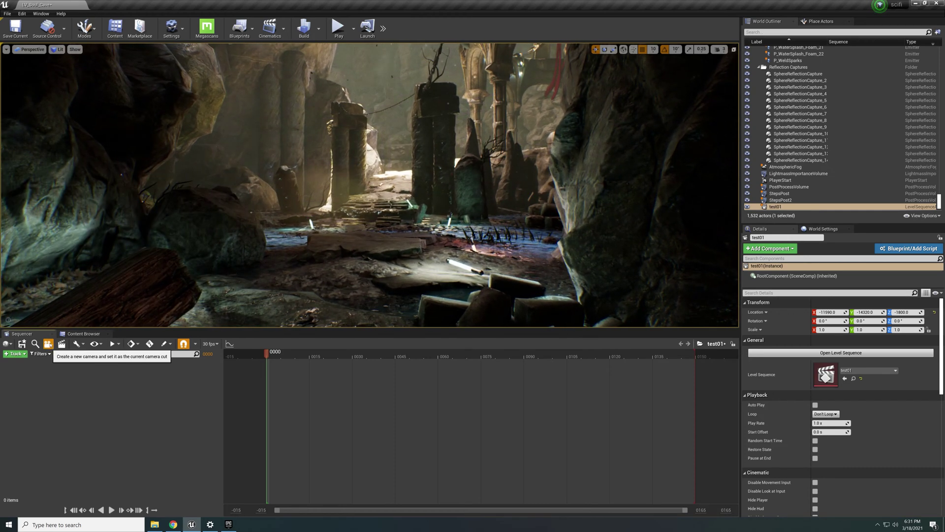
{"action": "left_click", "coordinate": [61, 344]}
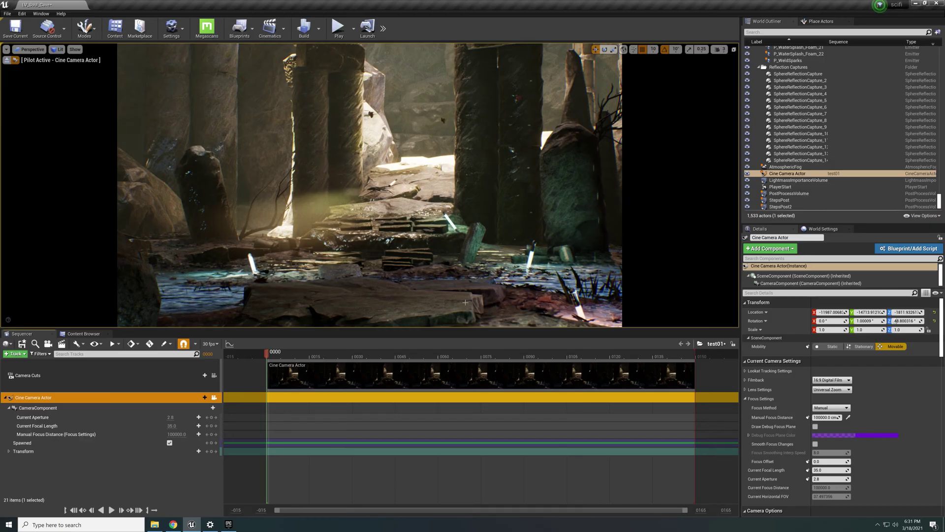
Try a focal length of 20 on the cine camera and set it back to 35
{"action": "left_click", "coordinate": [171, 426]}
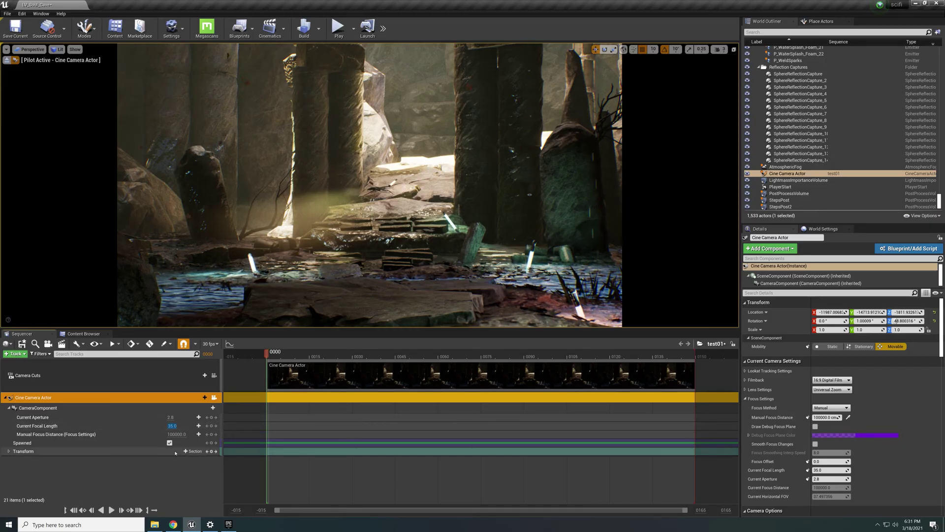
{"action": "type", "text": "20"}
{"action": "key", "text": "Return"}
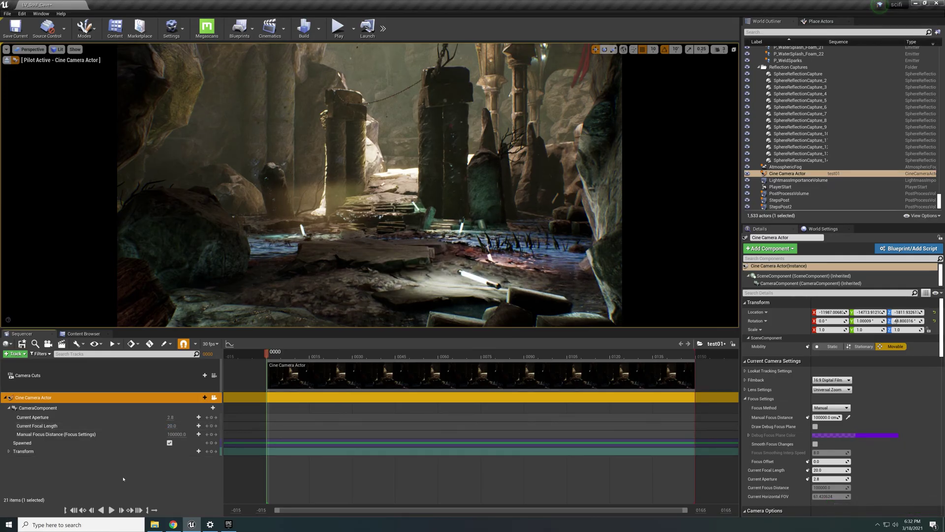
{"action": "left_click", "coordinate": [173, 426]}
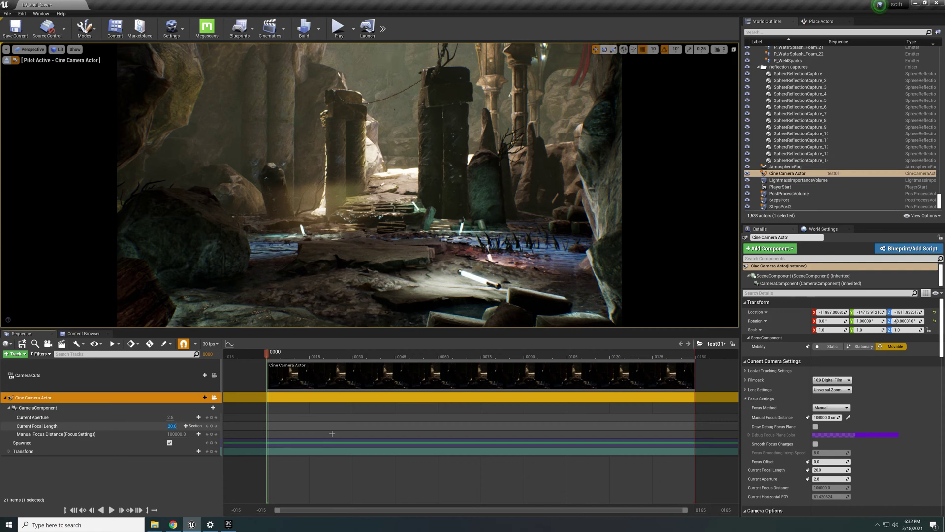
{"action": "type", "text": "35"}
{"action": "key", "text": "Return"}
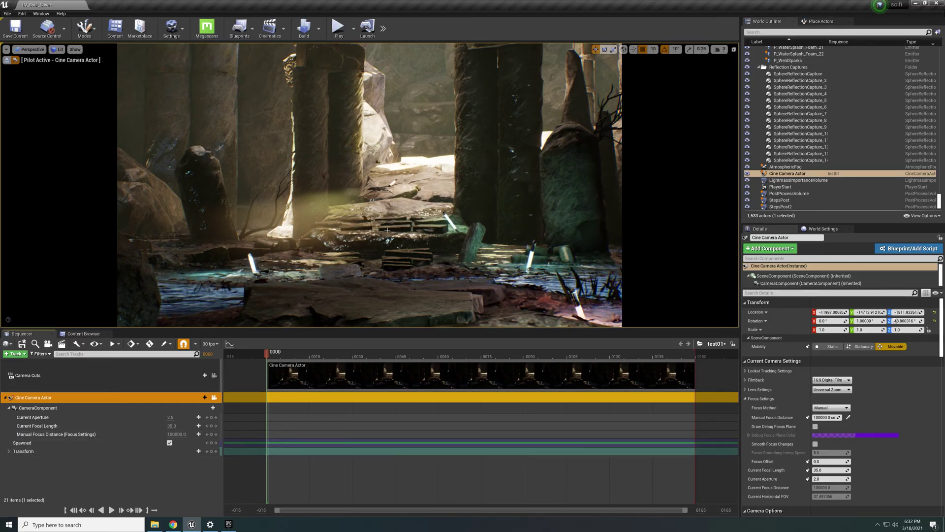
Move the piloted cine camera farther back so a wooden post and rock wall frame the stone pillars
{"action": "key", "text": "s"}
{"action": "right_click_drag", "start_coordinate": [387, 231], "coordinate": [378, 234]}
{"action": "key", "text": "s"}
{"action": "key", "text": "s"}
{"action": "key", "text": "e"}
{"action": "key", "text": "w"}
{"action": "key", "text": "w"}
{"action": "key", "text": "d"}
{"action": "key", "text": "w"}
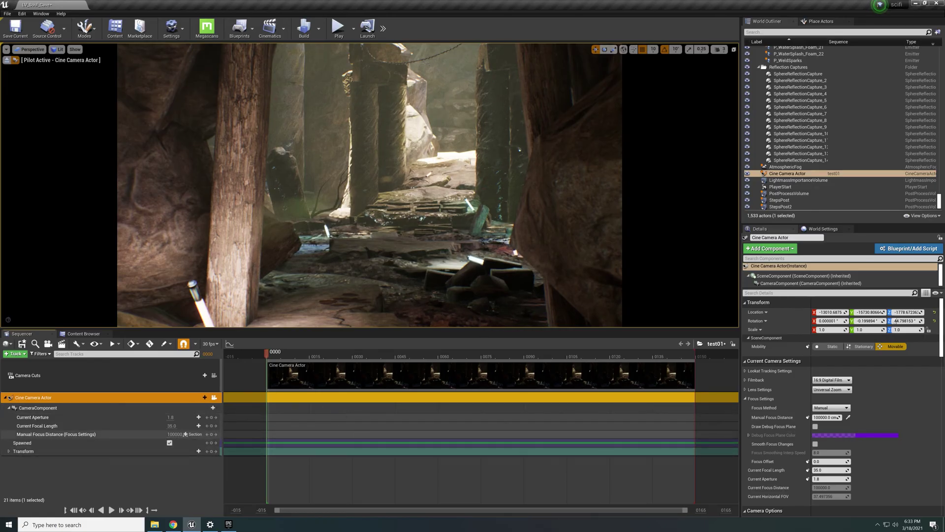
Try manual focus distances of 200, 600, 700, 800 and 1500 cm on the cine camera
{"action": "left_click", "coordinate": [827, 417]}
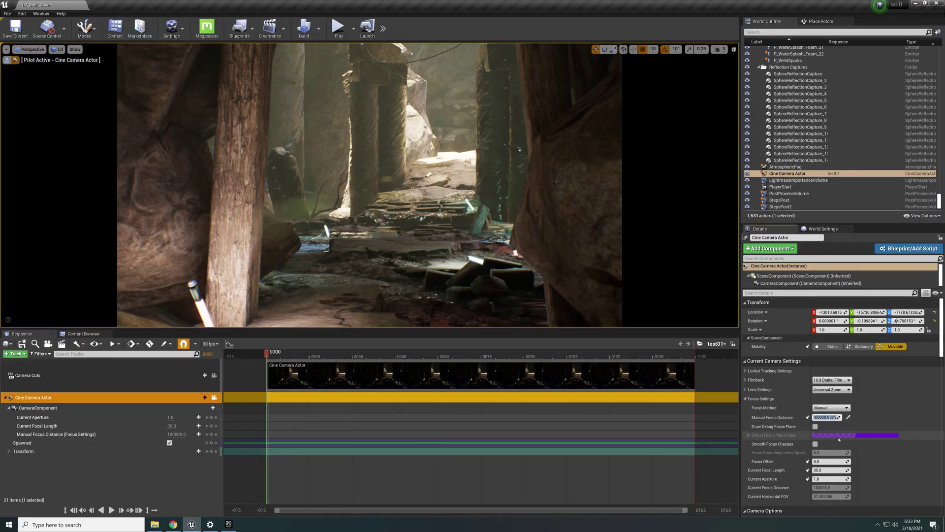
{"action": "type", "text": "200"}
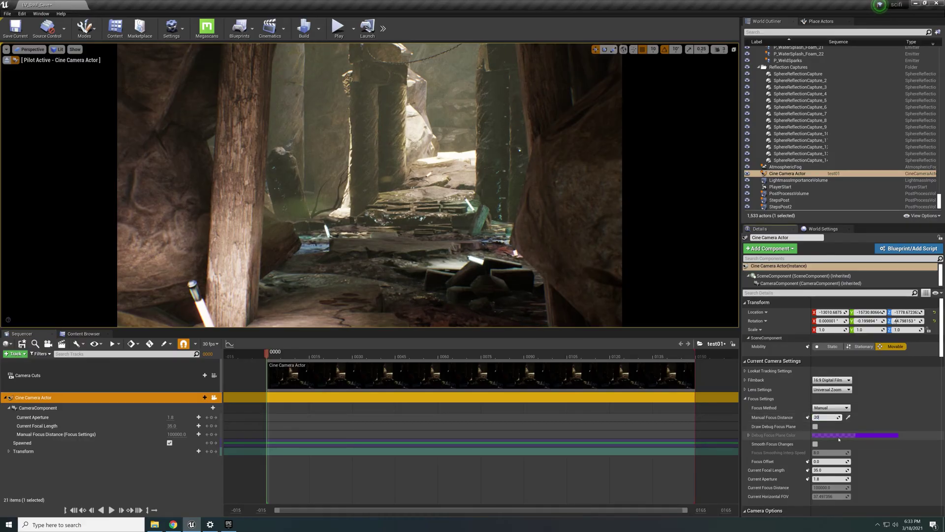
{"action": "key", "text": "Return"}
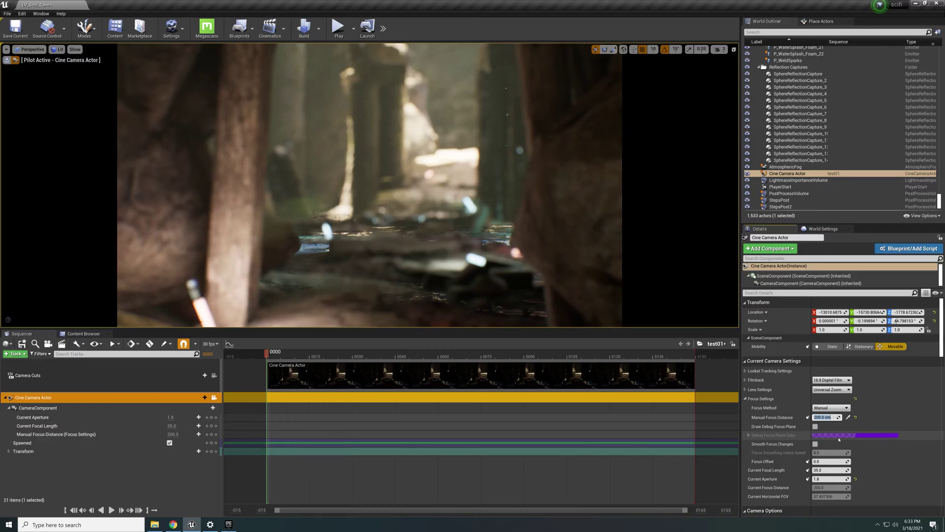
{"action": "type", "text": "600"}
{"action": "key", "text": "Return"}
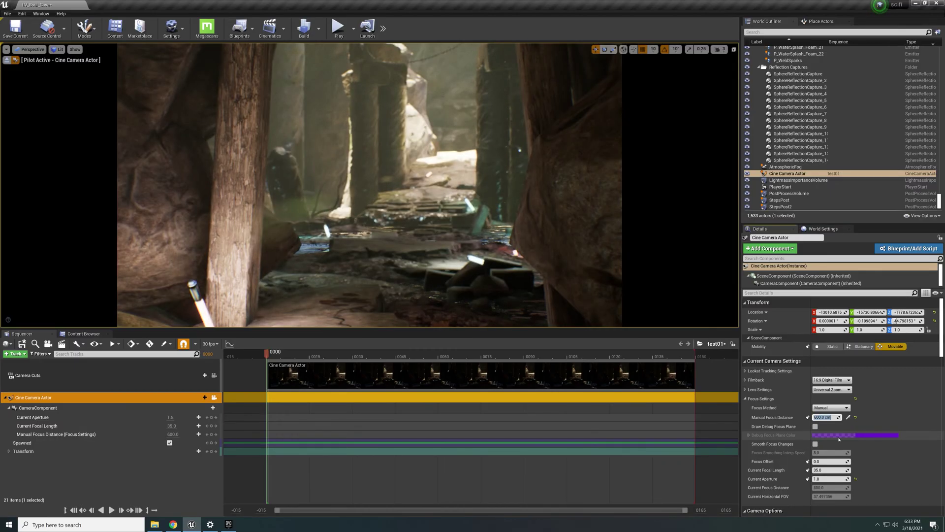
{"action": "type", "text": "700"}
{"action": "key", "text": "Return"}
{"action": "type", "text": "8"}
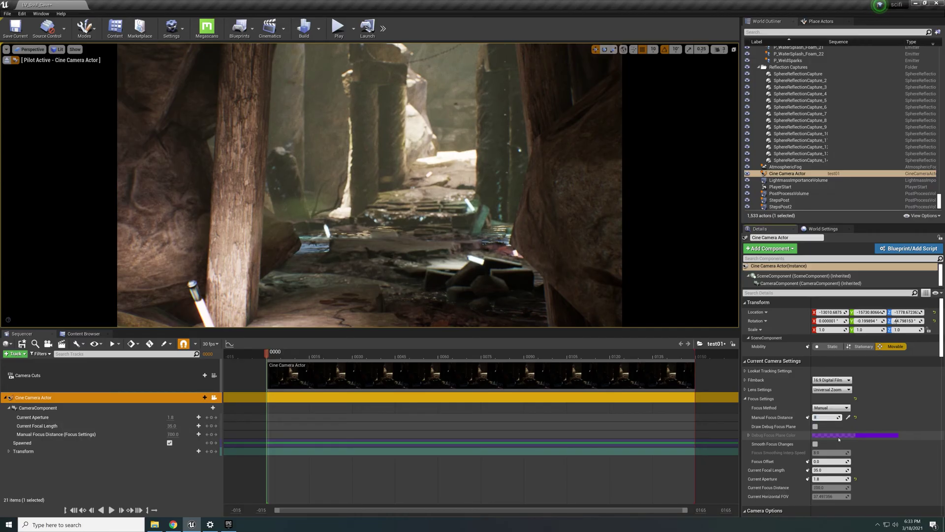
{"action": "type", "text": "00"}
{"action": "key", "text": "Return"}
{"action": "type", "text": "1500"}
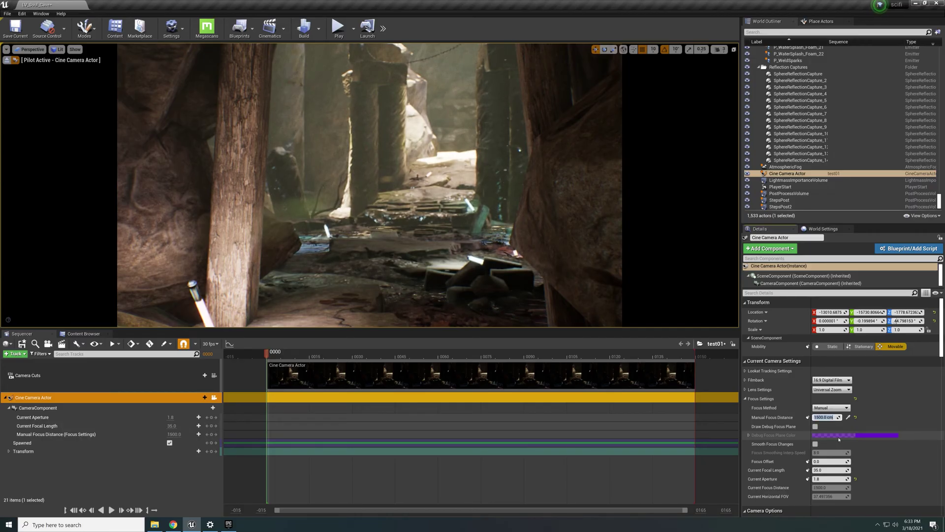
{"action": "key", "text": "Return"}
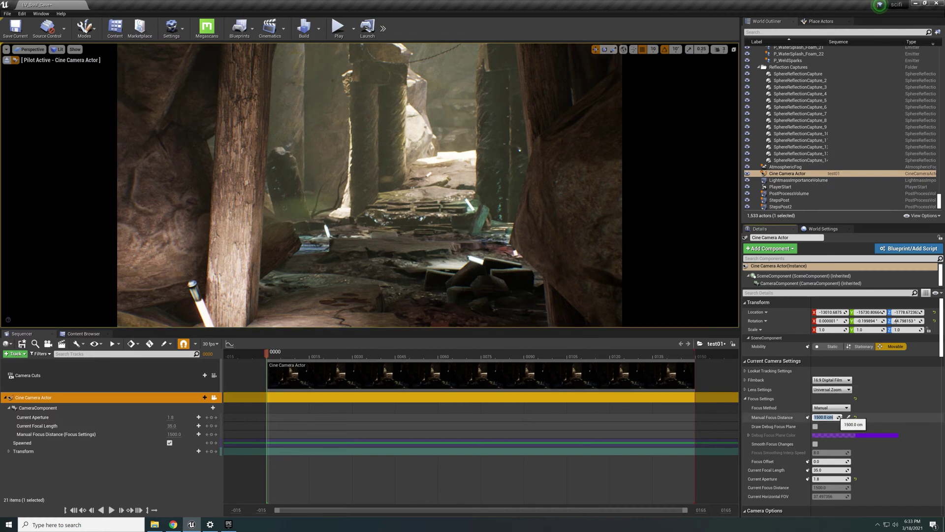
Compare a manual focus distance of 1200 cm, set it to 1000 cm, and turn the camera slightly
{"action": "type", "text": "1200"}
{"action": "key", "text": "Return"}
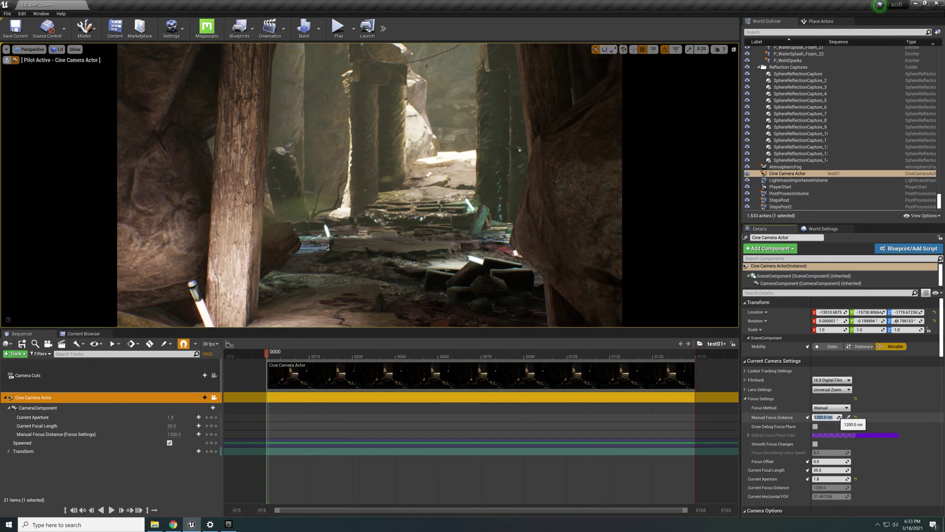
{"action": "type", "text": "1000"}
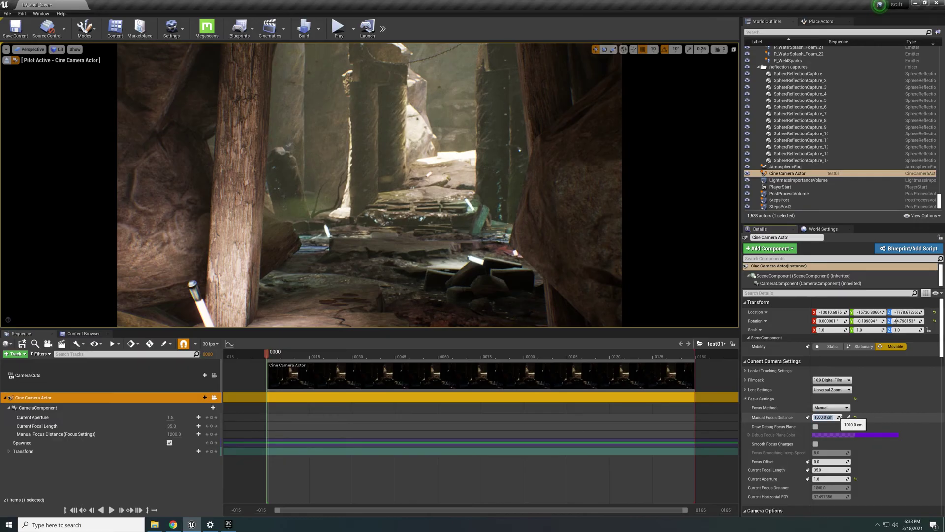
{"action": "key", "text": "Return"}
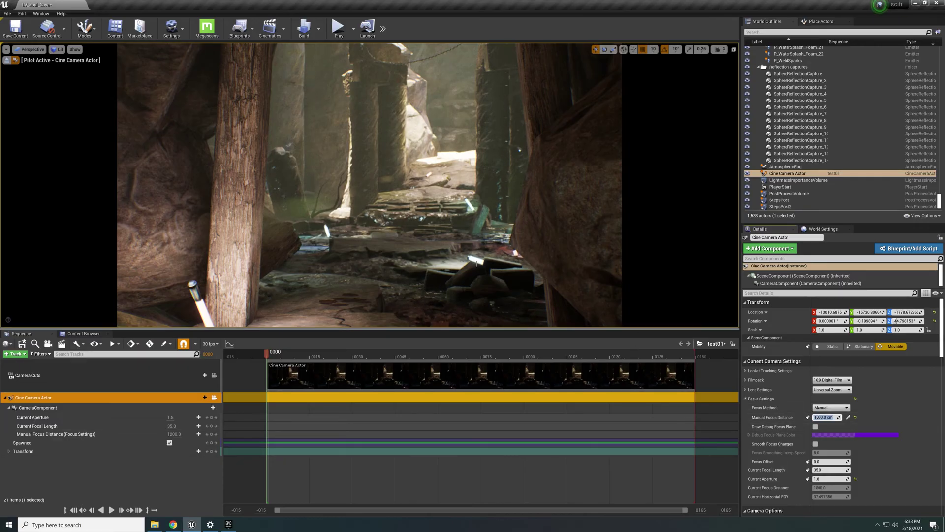
{"action": "right_click_drag", "start_coordinate": [414, 246], "coordinate": [416, 217]}
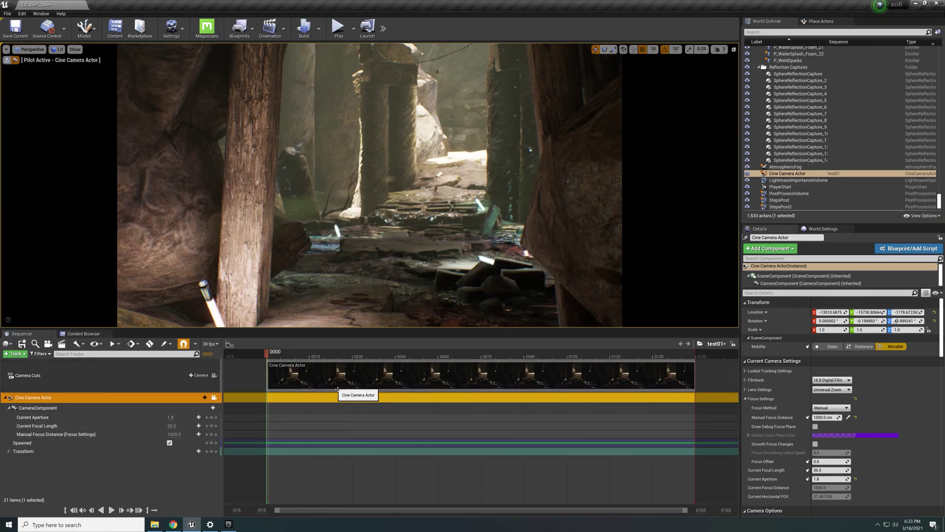
Shorten the camera cut section to about frame 102, scrub the playhead to frame 85, and extend the section back to frame 150
{"action": "left_click_drag", "start_coordinate": [266, 353], "coordinate": [286, 354]}
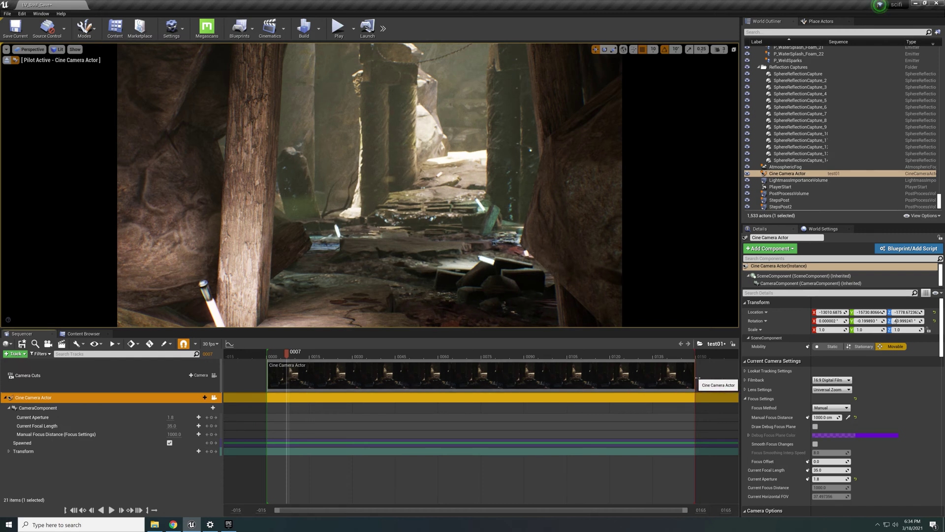
{"action": "left_click_drag", "start_coordinate": [697, 378], "coordinate": [560, 378]}
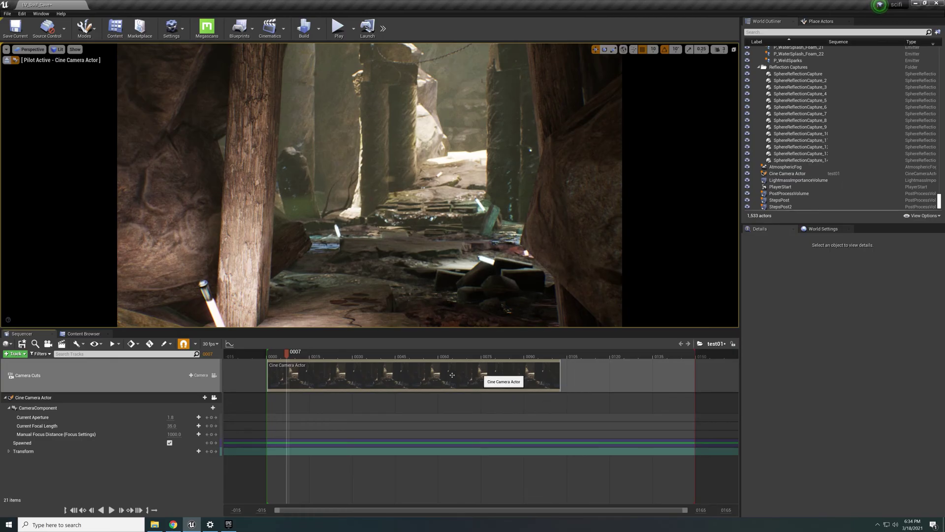
{"action": "left_click_drag", "start_coordinate": [328, 354], "coordinate": [670, 355]}
{"action": "left_click_drag", "start_coordinate": [563, 356], "coordinate": [510, 355]}
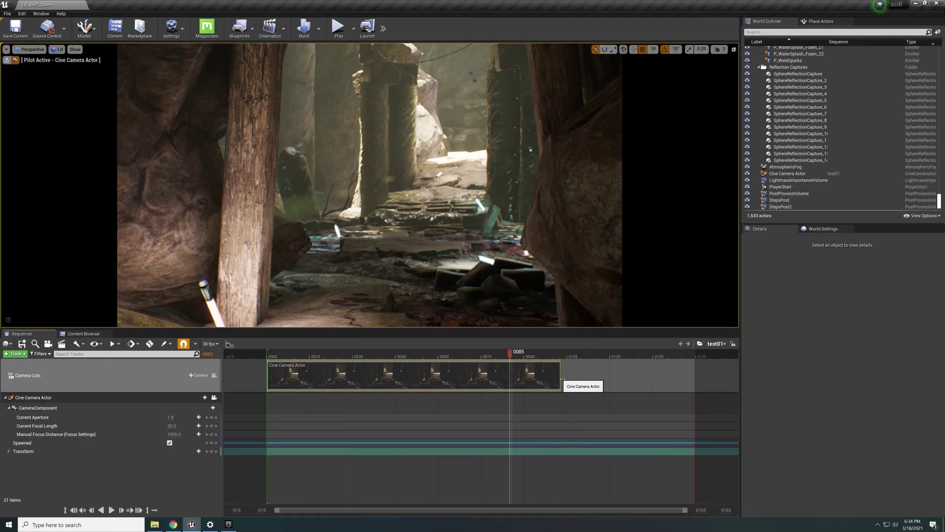
{"action": "left_click_drag", "start_coordinate": [561, 381], "coordinate": [697, 373]}
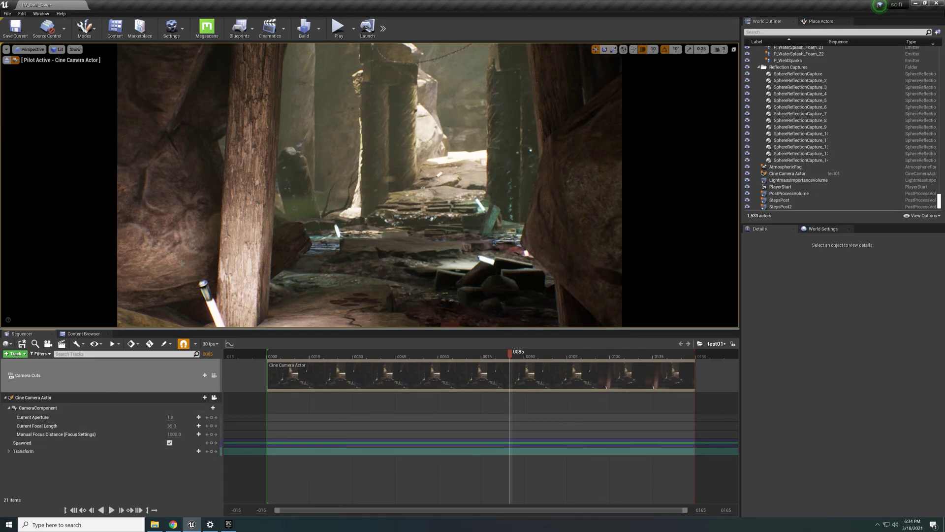
Switch the viewport to the Cinematic Viewport type and lock it to the Cine Camera Actor
{"action": "left_click", "coordinate": [31, 50]}
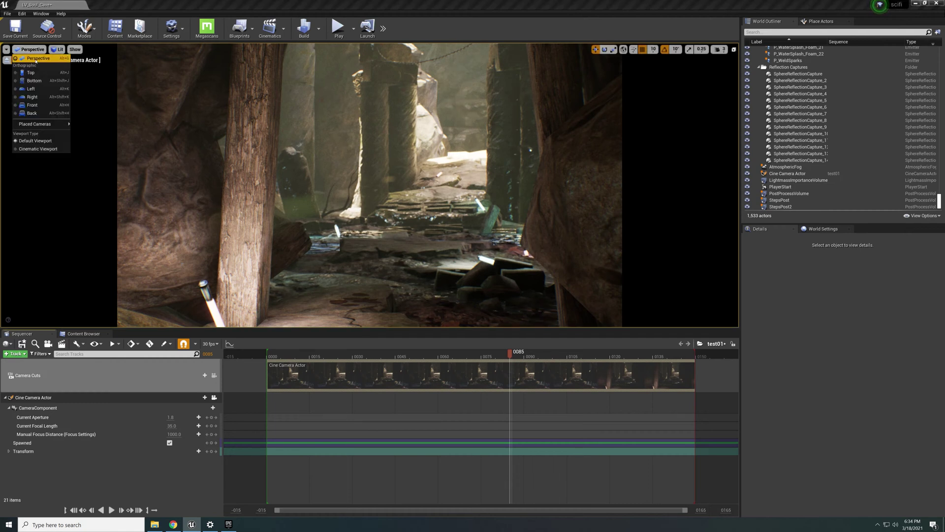
{"action": "left_click", "coordinate": [38, 150]}
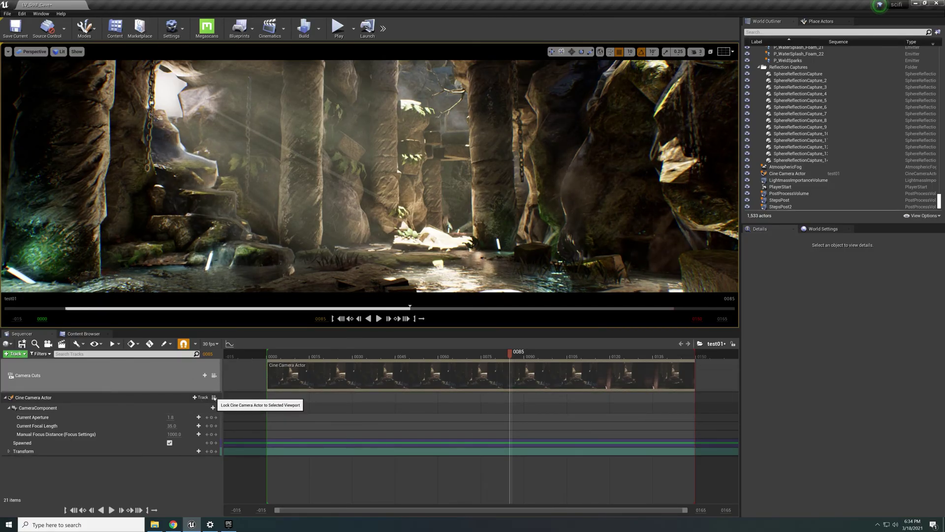
{"action": "left_click", "coordinate": [214, 397]}
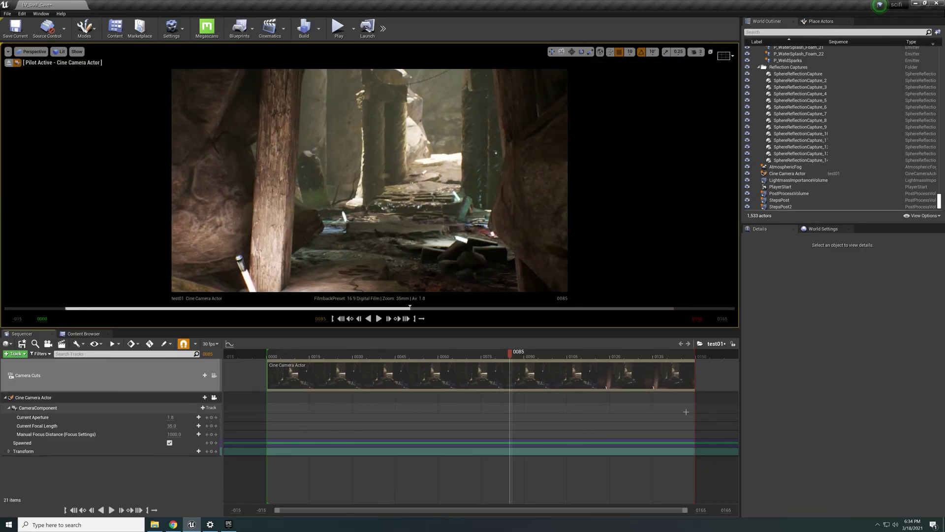
Expand the Cine Camera Actor's Transform track and move the playhead to frame 0
{"action": "left_click", "coordinate": [473, 353]}
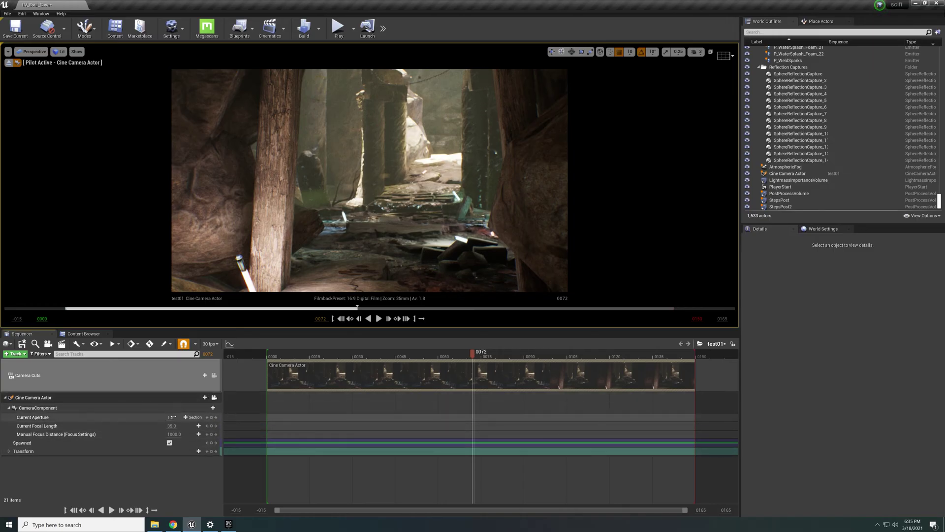
{"action": "double_click", "coordinate": [130, 448]}
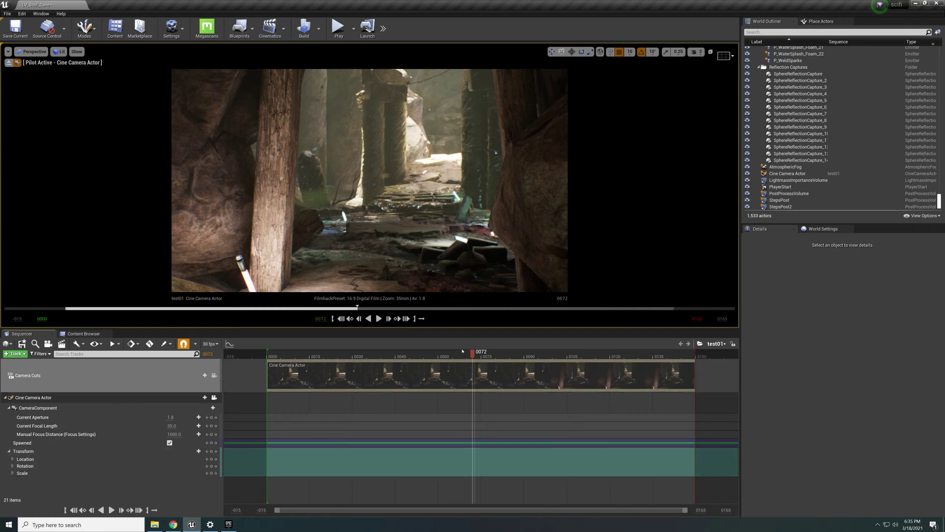
{"action": "left_click_drag", "start_coordinate": [471, 353], "coordinate": [277, 381]}
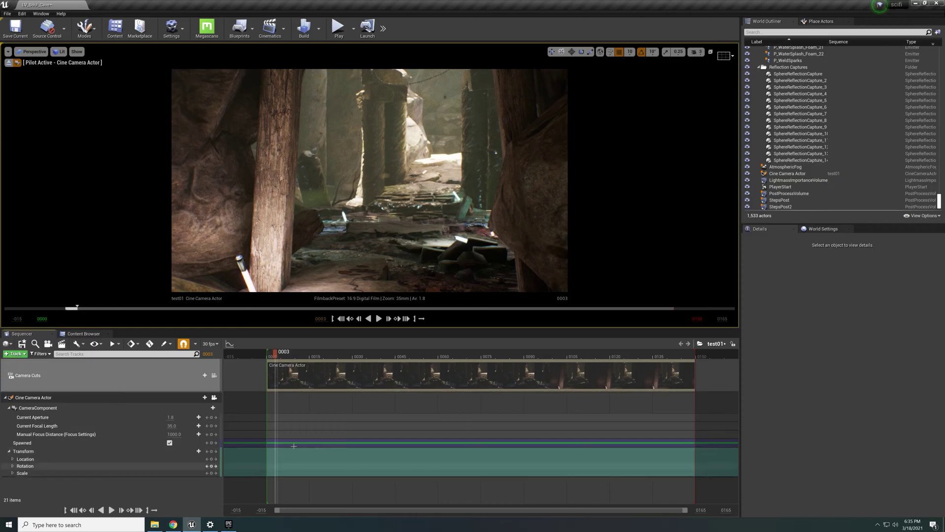
{"action": "left_click", "coordinate": [280, 355]}
{"action": "left_click_drag", "start_coordinate": [280, 357], "coordinate": [267, 360]}
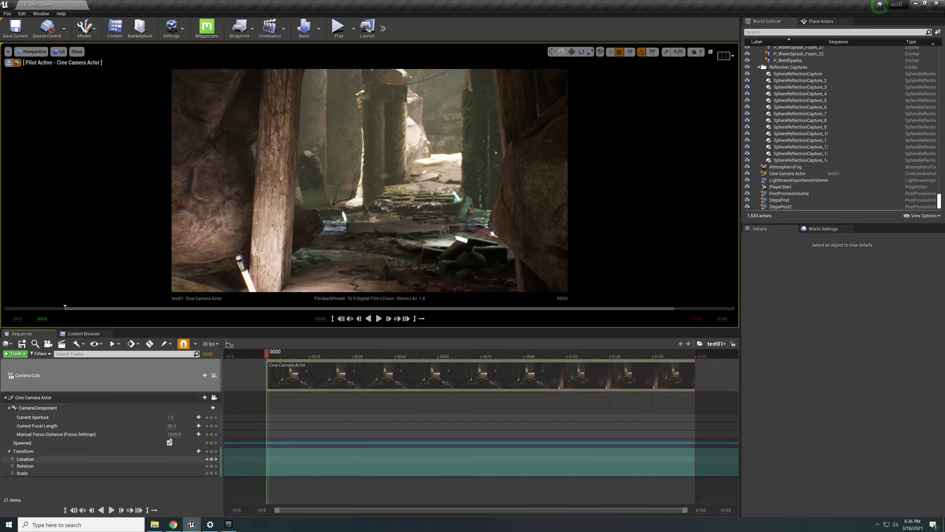
Turn on automatic keying, expand the camera's Rotation channels, and add a Transform key at frame 0
{"action": "left_click", "coordinate": [149, 343]}
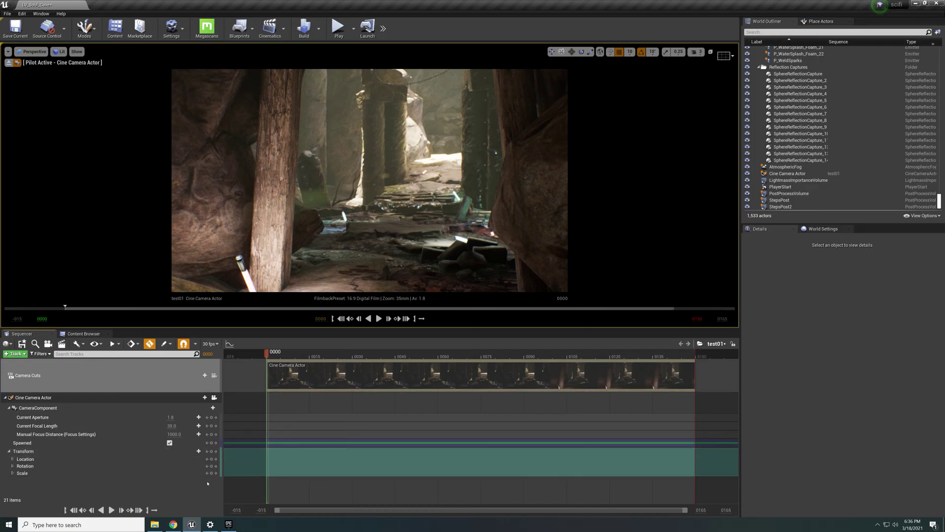
{"action": "left_click", "coordinate": [13, 459]}
{"action": "left_click", "coordinate": [13, 459]}
{"action": "left_click", "coordinate": [12, 466]}
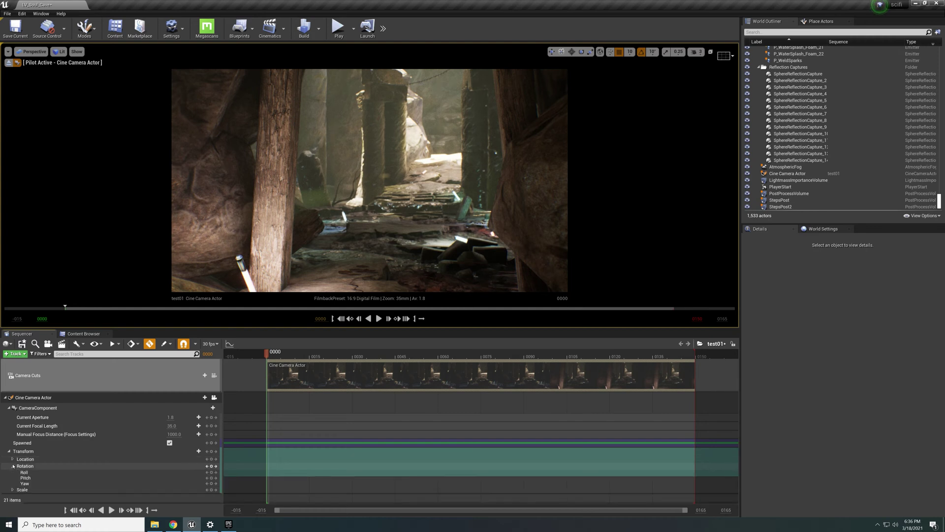
{"action": "left_click", "coordinate": [12, 466]}
{"action": "left_click", "coordinate": [11, 474]}
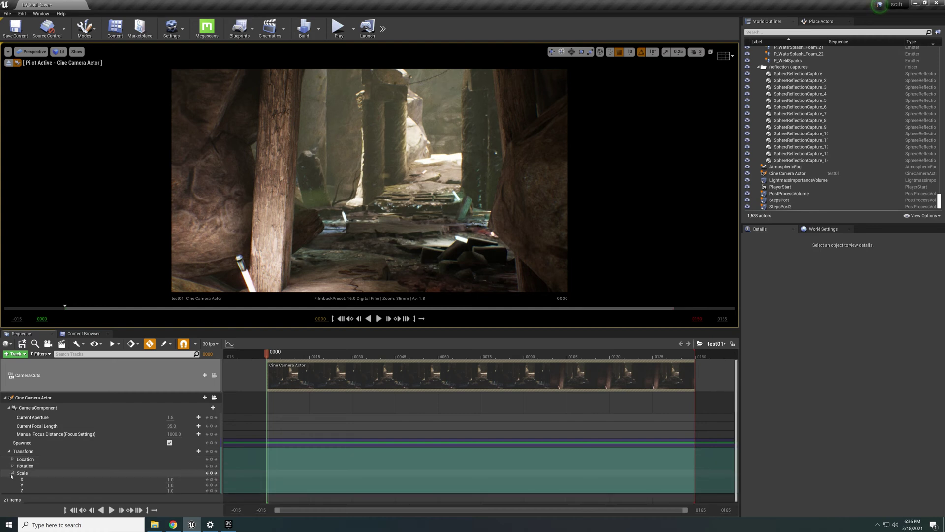
{"action": "left_click", "coordinate": [12, 473]}
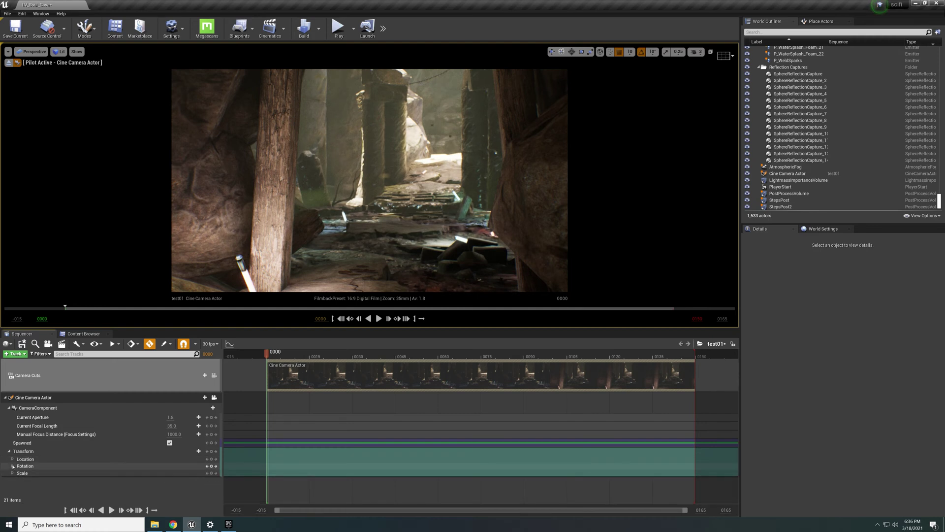
{"action": "left_click", "coordinate": [13, 467]}
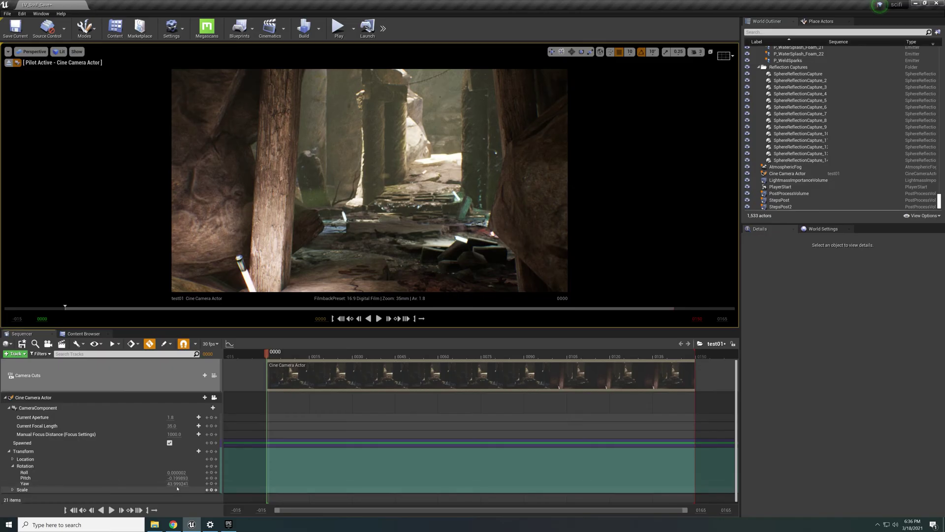
{"action": "left_click", "coordinate": [175, 465]}
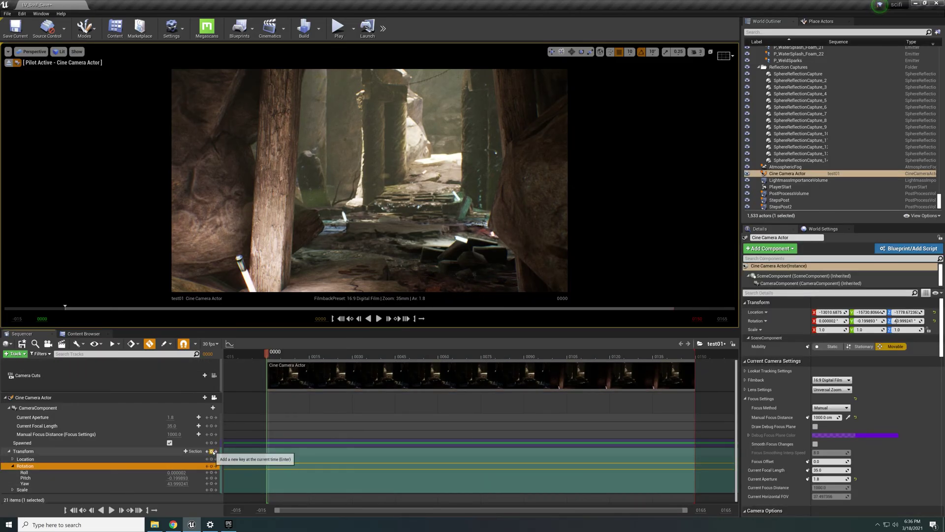
{"action": "left_click", "coordinate": [212, 451]}
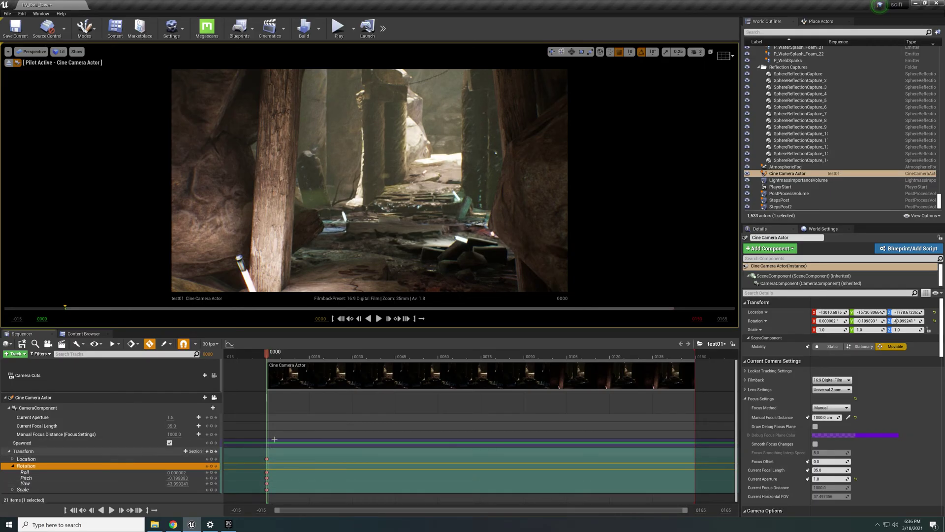
At frame 105, fly the piloted camera forward to the stone pillars and angle it slightly to key its end pose
{"action": "left_click_drag", "start_coordinate": [267, 354], "coordinate": [568, 363]}
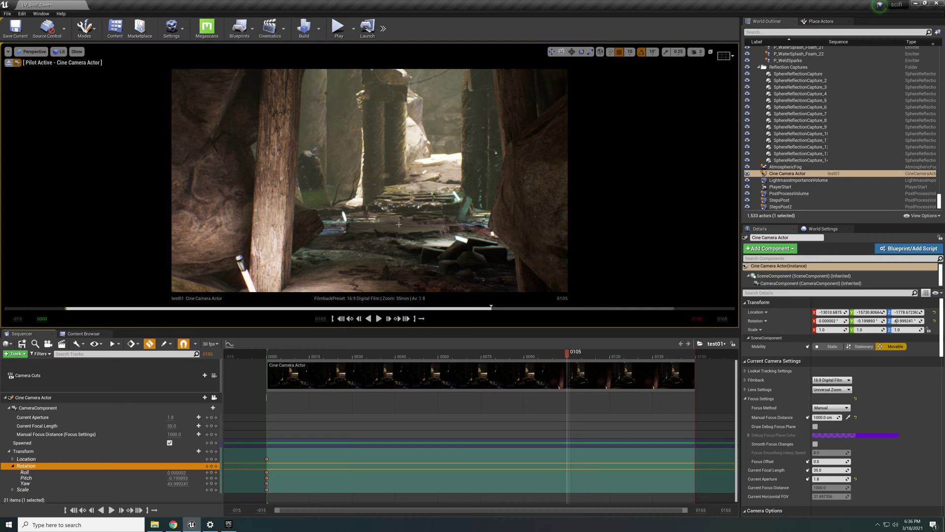
{"action": "right_click_drag", "start_coordinate": [369, 182], "coordinate": [384, 175]}
{"action": "key", "text": "w"}
{"action": "right_click_drag", "start_coordinate": [403, 219], "coordinate": [404, 219]}
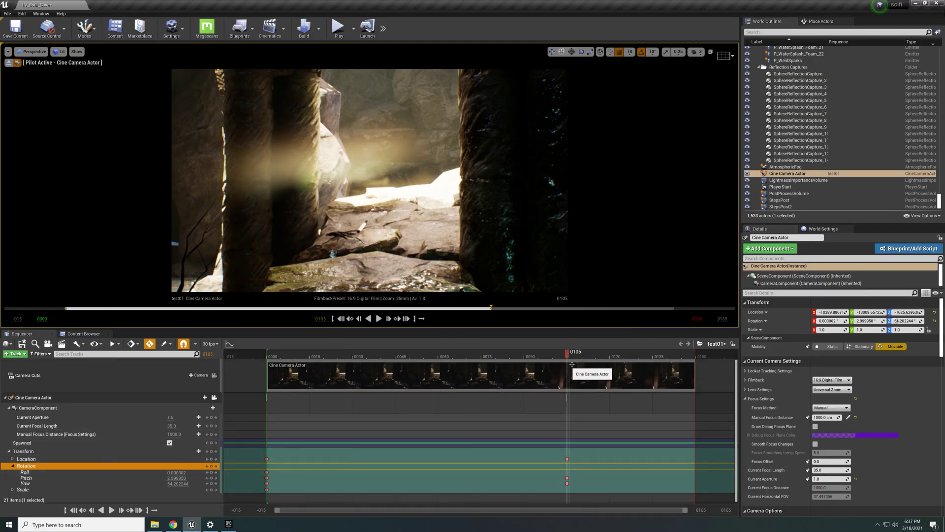
Return the playhead to the camera's first key and play back the camera move
{"action": "left_click_drag", "start_coordinate": [567, 352], "coordinate": [270, 419]}
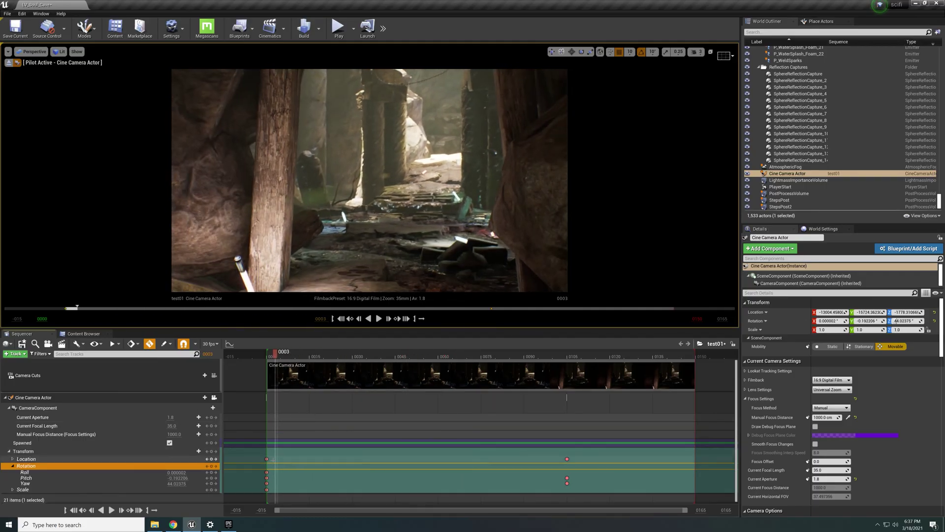
{"action": "left_click", "coordinate": [268, 460]}
{"action": "left_click", "coordinate": [378, 318]}
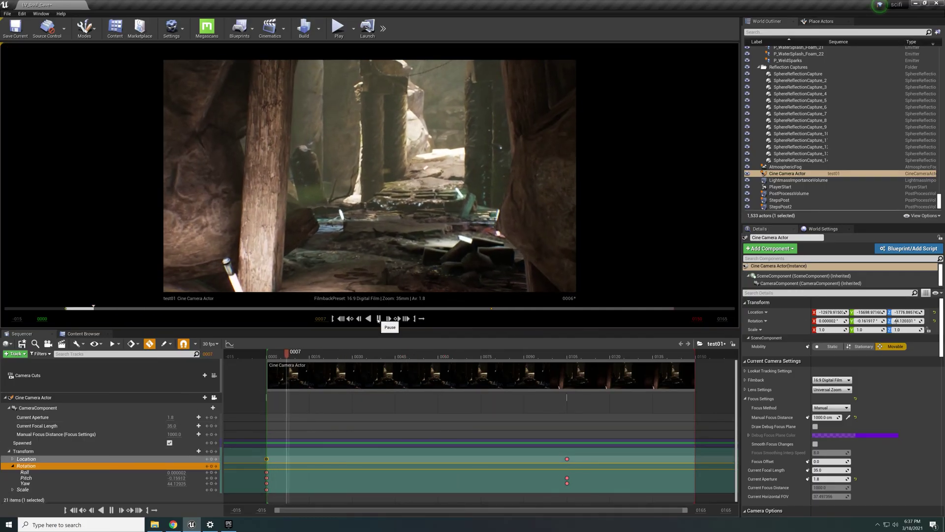
{"action": "left_click", "coordinate": [378, 319]}
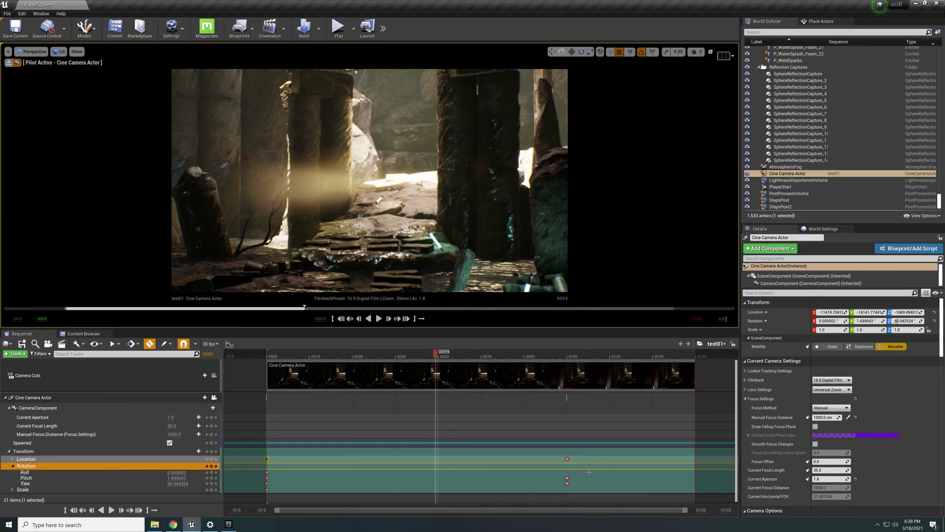
Set the timeline's working range end to frame 630 and widen the visible range to about frame 340
{"action": "key", "text": "Return"}
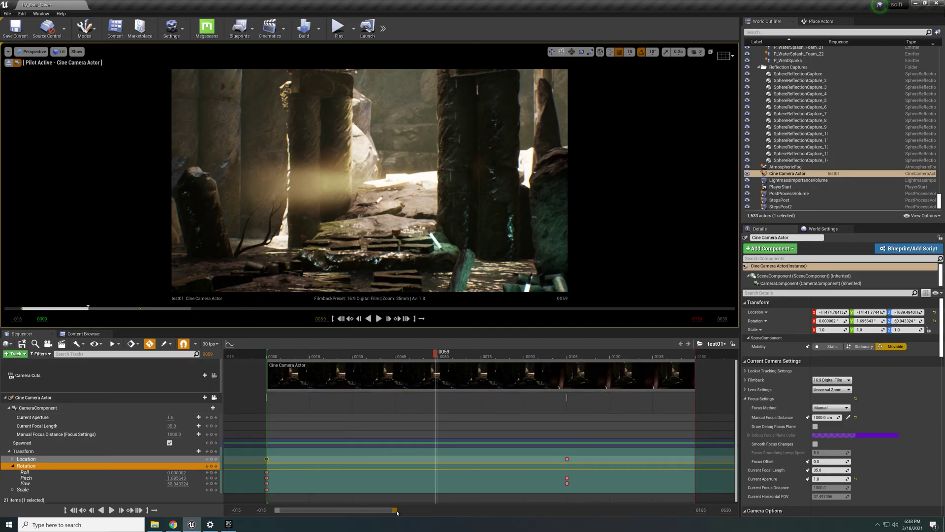
{"action": "mouse_move", "coordinate": [395, 511]}
{"action": "left_mouse_down"}
{"action": "mouse_move", "coordinate": [503, 503]}
{"action": "mouse_move", "coordinate": [484, 512]}
{"action": "mouse_move", "coordinate": [392, 510]}
{"action": "left_mouse_up"}
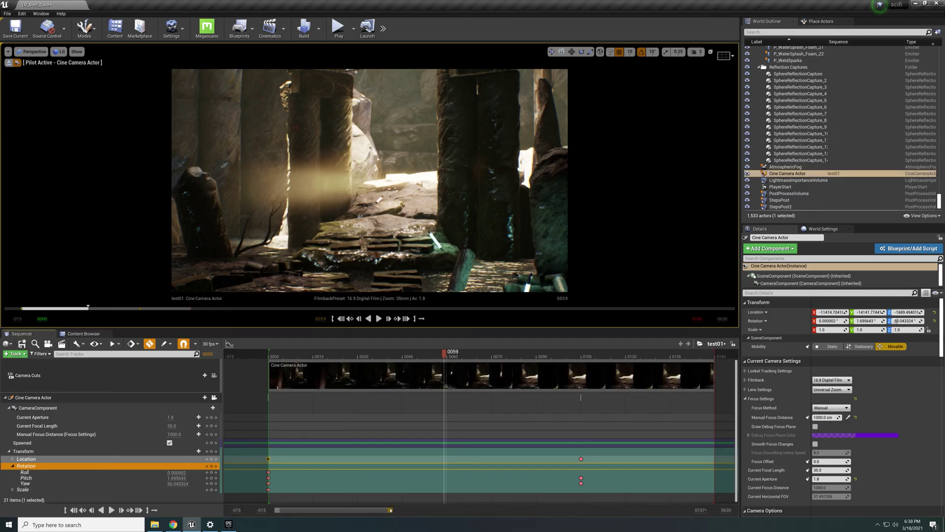
{"action": "mouse_move", "coordinate": [391, 510]}
{"action": "left_mouse_down"}
{"action": "mouse_move", "coordinate": [684, 513]}
{"action": "mouse_move", "coordinate": [379, 512]}
{"action": "left_mouse_up"}
{"action": "mouse_move", "coordinate": [480, 515]}
{"action": "left_mouse_down"}
{"action": "mouse_move", "coordinate": [516, 518]}
{"action": "mouse_move", "coordinate": [491, 517]}
{"action": "left_mouse_up"}
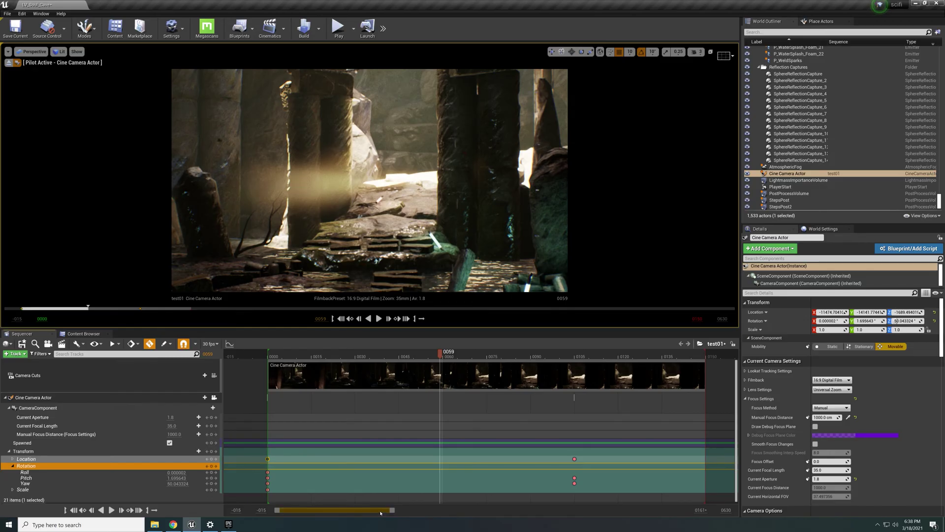
{"action": "mouse_move", "coordinate": [373, 511]}
{"action": "left_mouse_down"}
{"action": "mouse_move", "coordinate": [399, 513]}
{"action": "mouse_move", "coordinate": [374, 513]}
{"action": "left_mouse_up"}
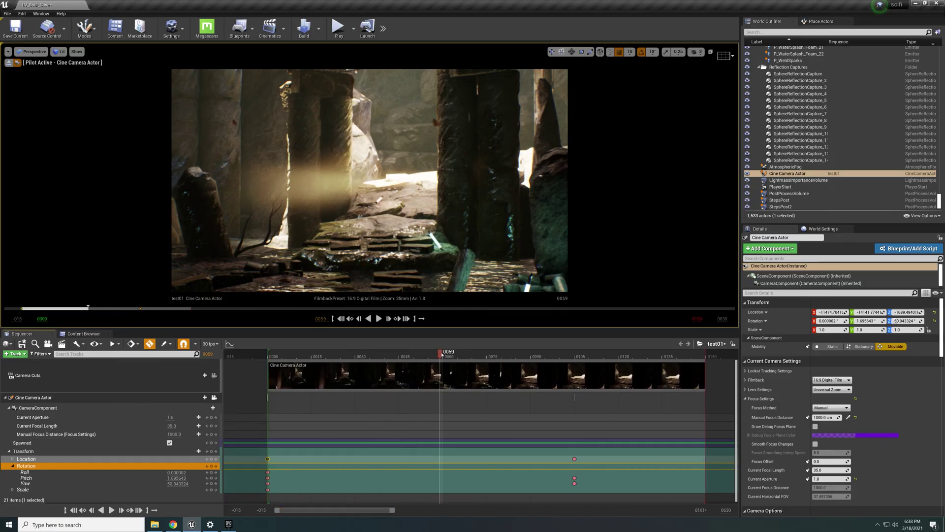
{"action": "mouse_move", "coordinate": [442, 354]}
{"action": "left_mouse_down"}
{"action": "mouse_move", "coordinate": [468, 354]}
{"action": "mouse_move", "coordinate": [447, 354]}
{"action": "left_mouse_up"}
{"action": "scroll", "coordinate": [313, 355], "scroll_direction": "down", "scroll_amount": 6}
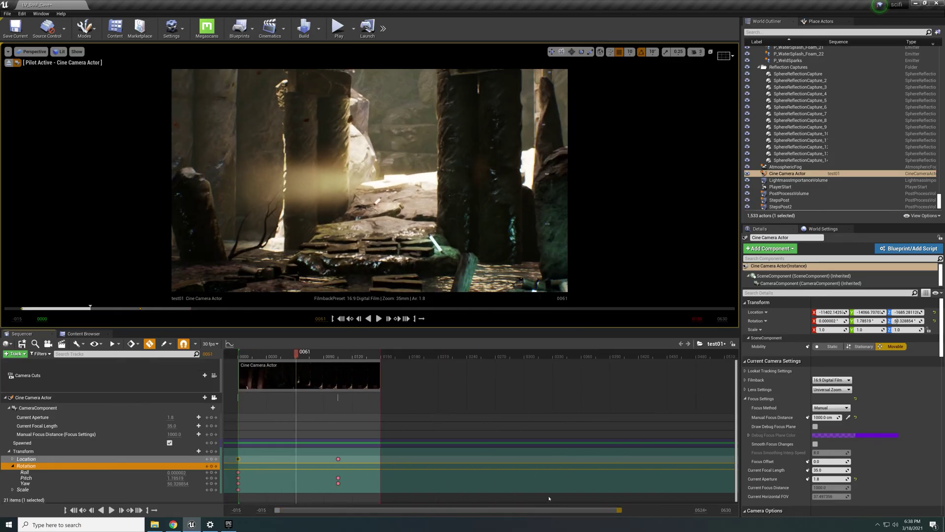
{"action": "mouse_move", "coordinate": [286, 353]}
{"action": "left_mouse_down"}
{"action": "mouse_move", "coordinate": [309, 356]}
{"action": "mouse_move", "coordinate": [290, 363]}
{"action": "left_mouse_up"}
{"action": "left_click_drag", "start_coordinate": [682, 512], "coordinate": [464, 510]}
{"action": "left_click_drag", "start_coordinate": [538, 513], "coordinate": [565, 512]}
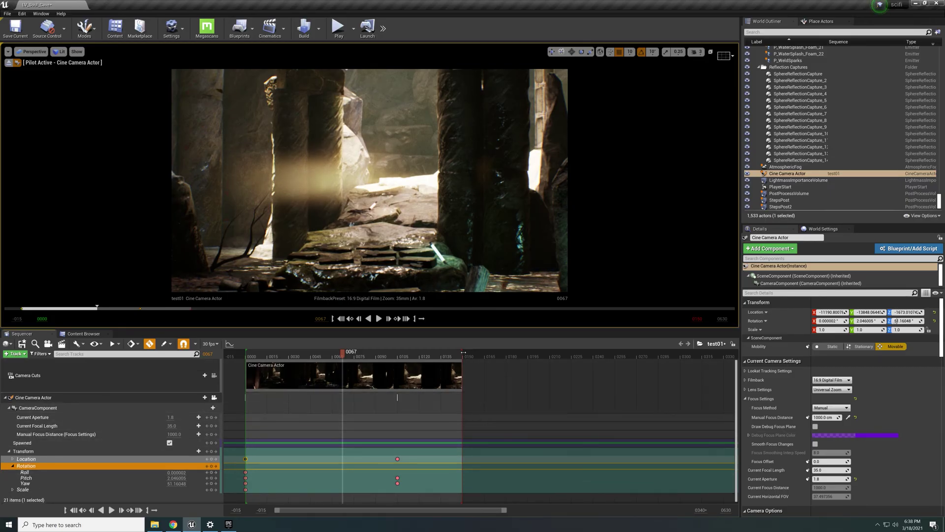
Set the sequence's playback end to frame 630
{"action": "mouse_move", "coordinate": [463, 352]}
{"action": "left_mouse_down"}
{"action": "mouse_move", "coordinate": [712, 354]}
{"action": "mouse_move", "coordinate": [599, 368]}
{"action": "left_mouse_up"}
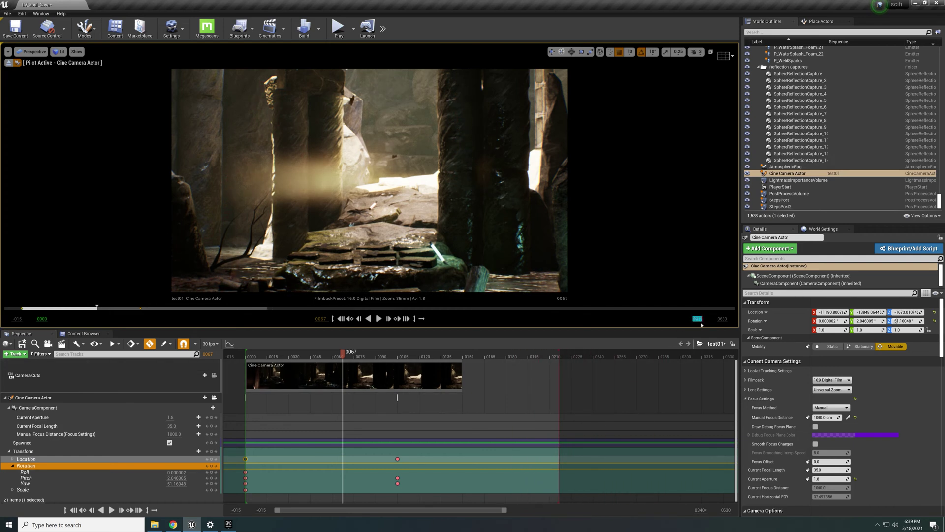
{"action": "type", "text": "630"}
{"action": "key", "text": "Return"}
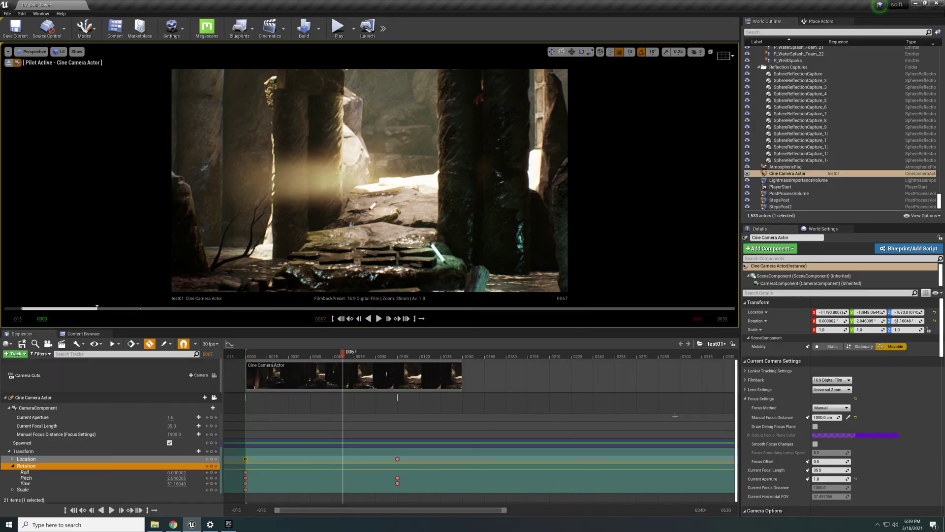
Extend the camera cut section to the sequence's playback end at frame 630
{"action": "left_click_drag", "start_coordinate": [504, 510], "coordinate": [744, 501]}
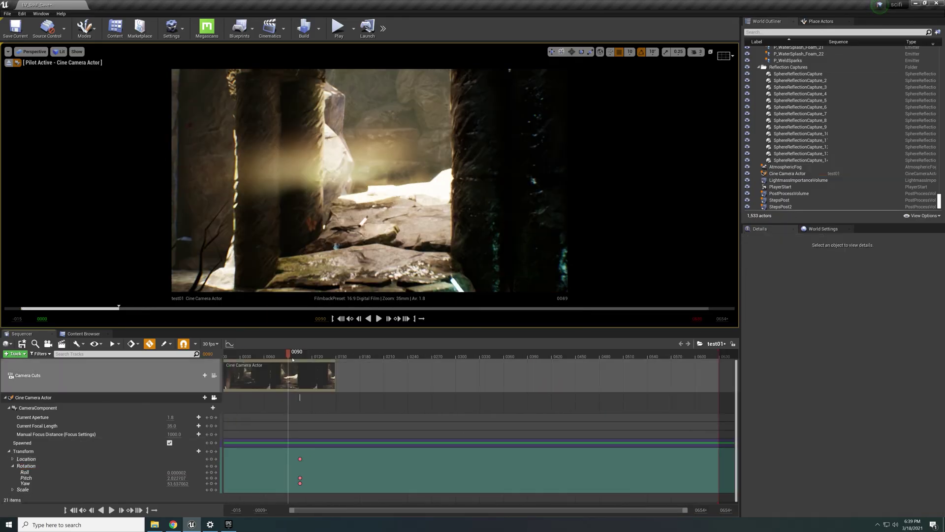
{"action": "left_click_drag", "start_coordinate": [289, 353], "coordinate": [398, 353]}
{"action": "left_click_drag", "start_coordinate": [338, 377], "coordinate": [719, 376]}
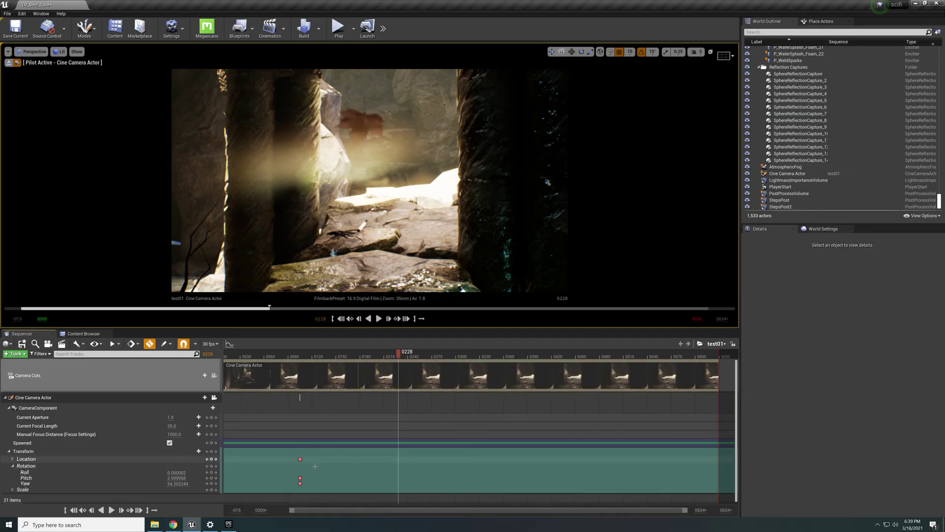
Move the camera's location, pitch and yaw keys from frame 105 to frame 330
{"action": "left_click", "coordinate": [300, 459]}
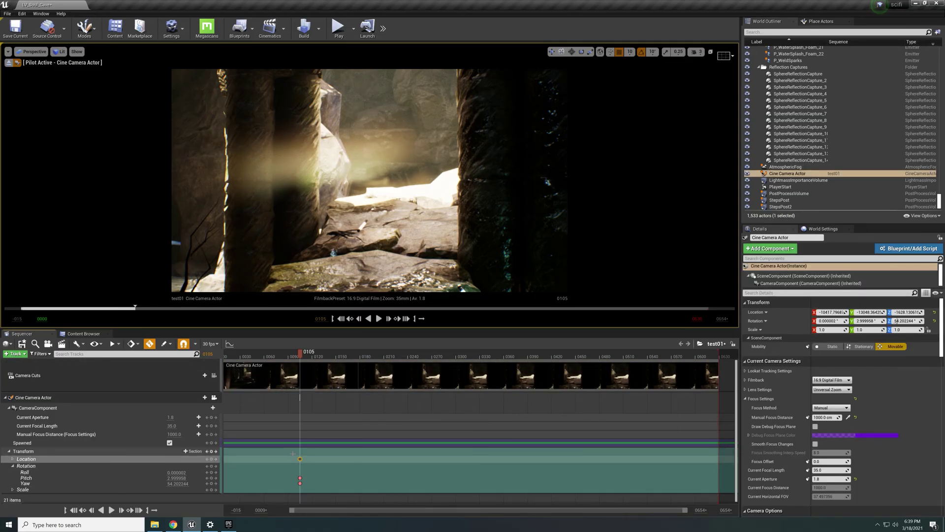
{"action": "left_click_drag", "start_coordinate": [290, 453], "coordinate": [485, 484]}
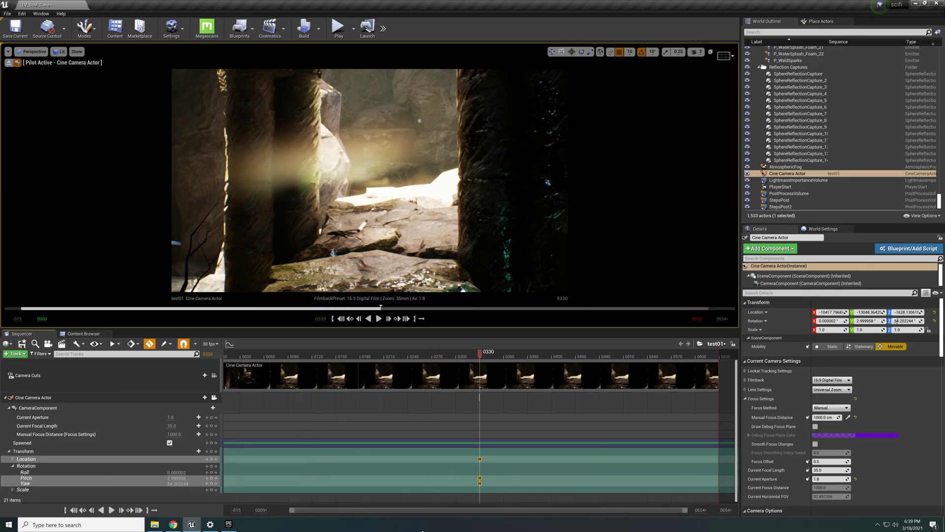
Fit the whole sequence in the timeline, scrub the camera move back to frame 89, and go to the first keys at frame 0
{"action": "left_click_drag", "start_coordinate": [686, 510], "coordinate": [730, 515]}
{"action": "left_click_drag", "start_coordinate": [554, 521], "coordinate": [540, 515]}
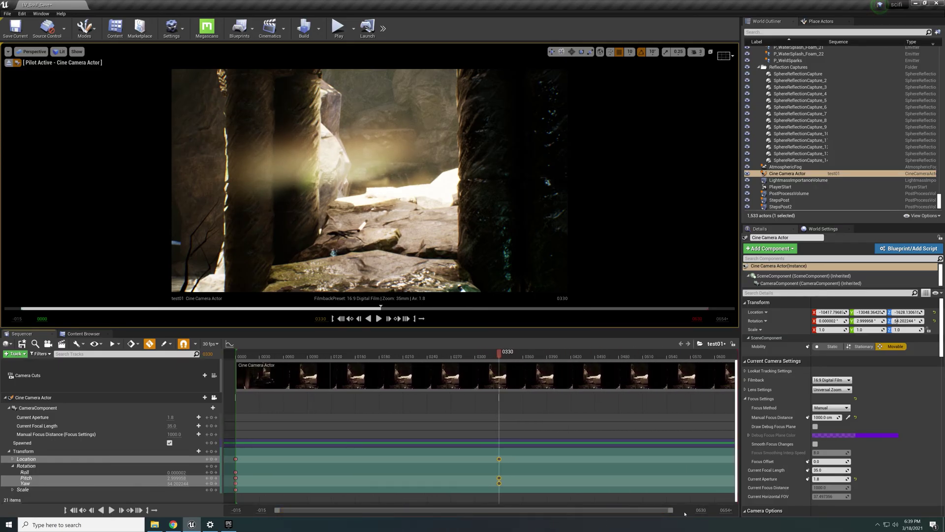
{"action": "left_click_drag", "start_coordinate": [675, 513], "coordinate": [692, 513]}
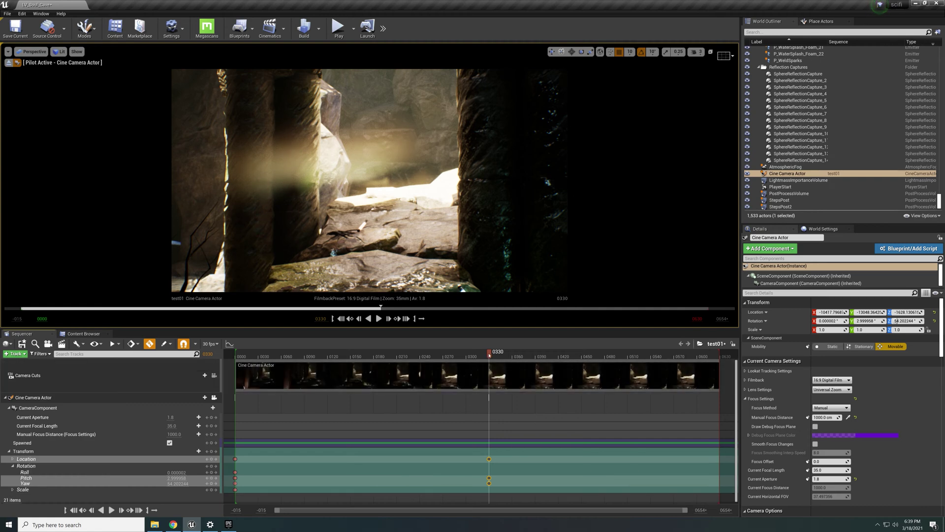
{"action": "left_click_drag", "start_coordinate": [489, 354], "coordinate": [303, 353]}
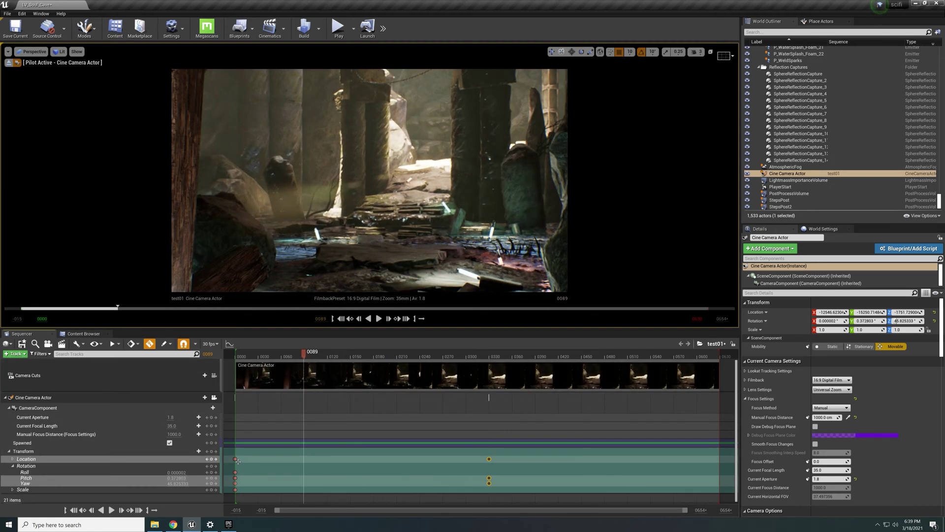
{"action": "left_click", "coordinate": [236, 459]}
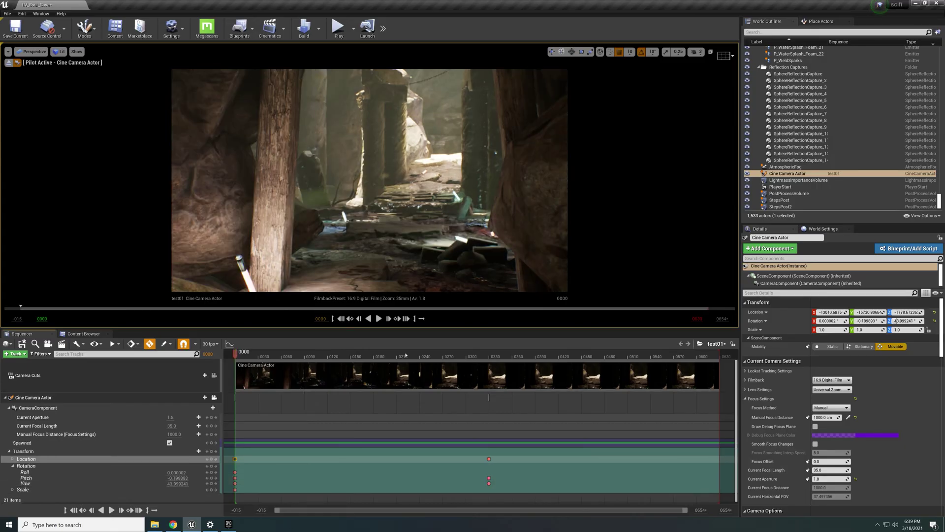
Play the camera move from frame 0, scrub back through it and return to the first keys
{"action": "left_click", "coordinate": [379, 319]}
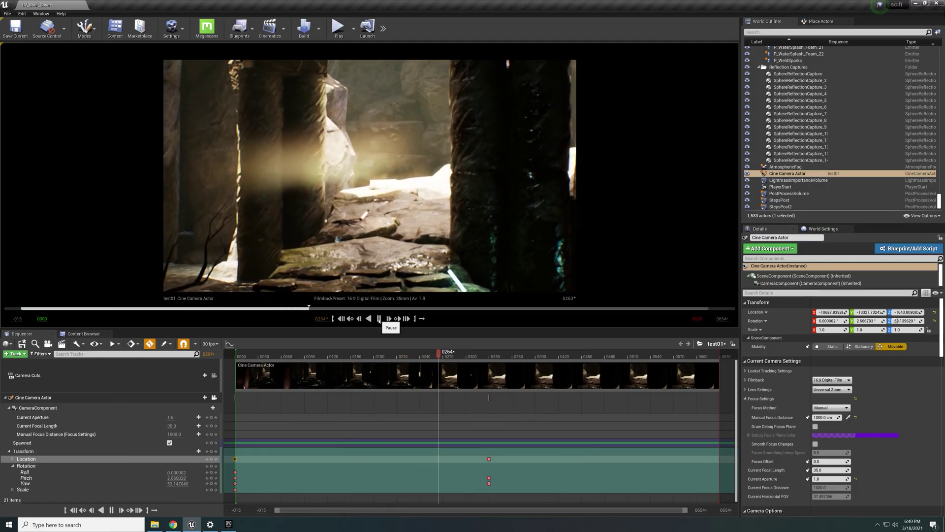
{"action": "left_click", "coordinate": [379, 319]}
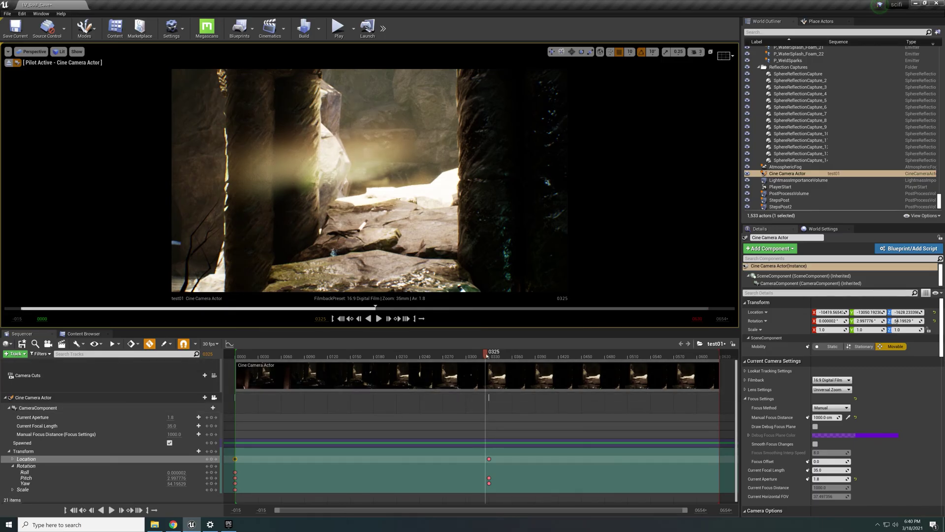
{"action": "left_click_drag", "start_coordinate": [486, 354], "coordinate": [266, 379]}
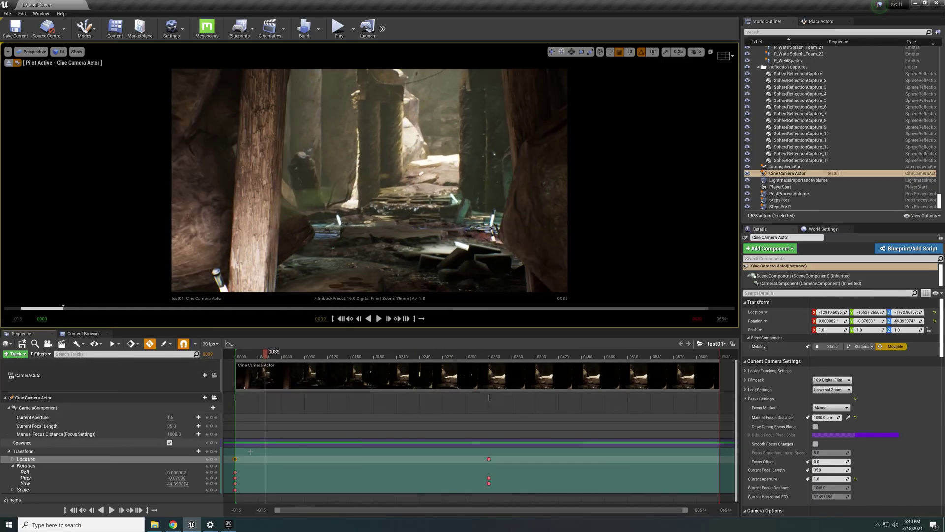
{"action": "left_click", "coordinate": [236, 460]}
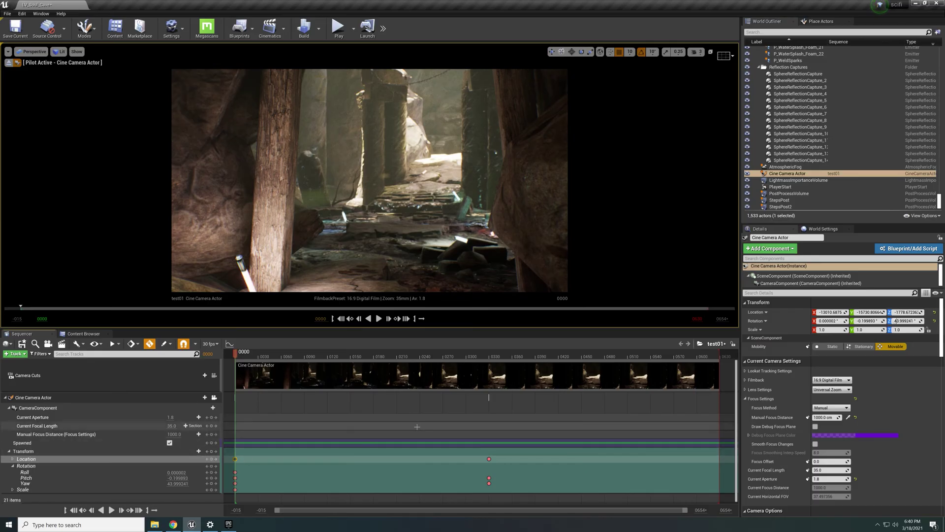
Replay the camera move up to frame 350, scrub back to frame 305 and go to the location key at frame 330
{"action": "left_click", "coordinate": [379, 319]}
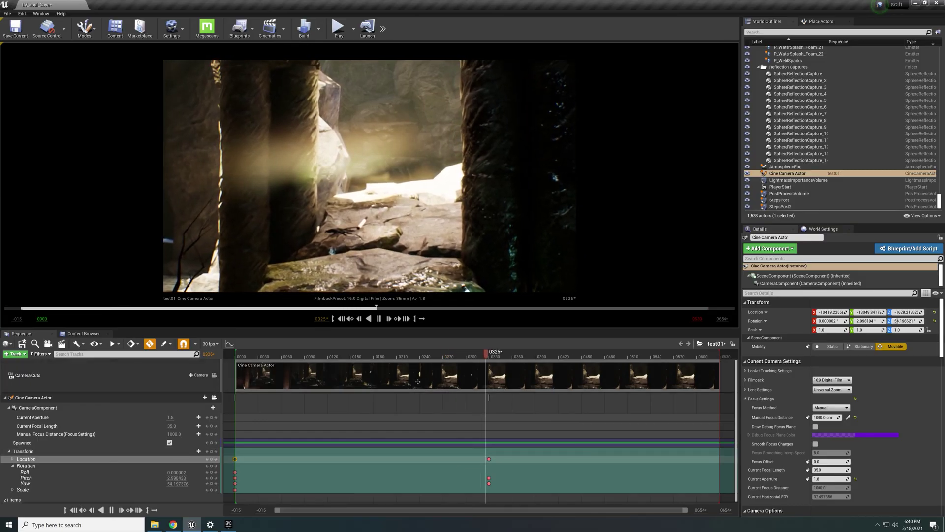
{"action": "key", "text": "space"}
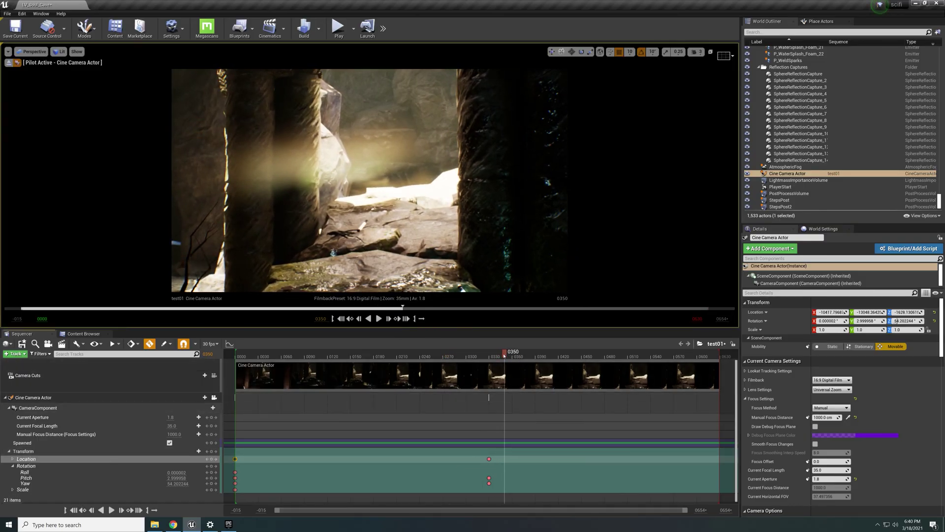
{"action": "left_click_drag", "start_coordinate": [504, 355], "coordinate": [470, 355]}
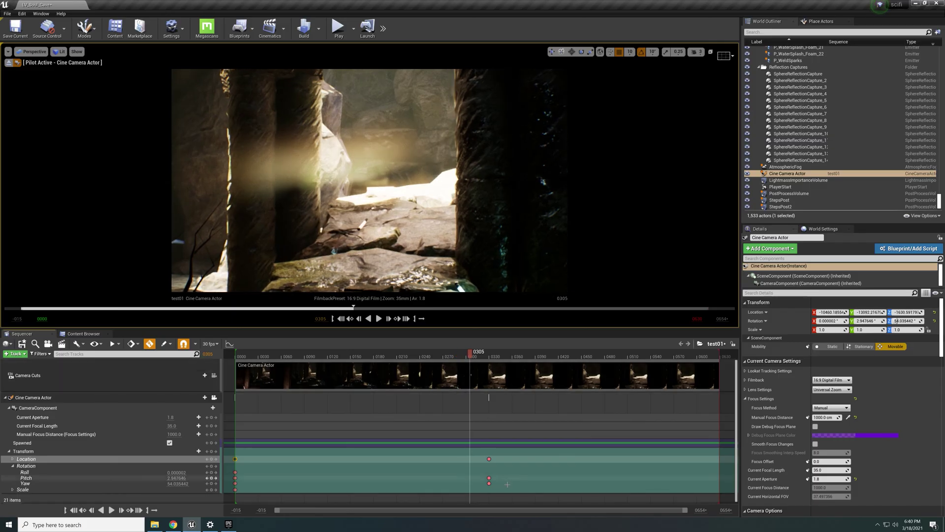
{"action": "left_click", "coordinate": [490, 460]}
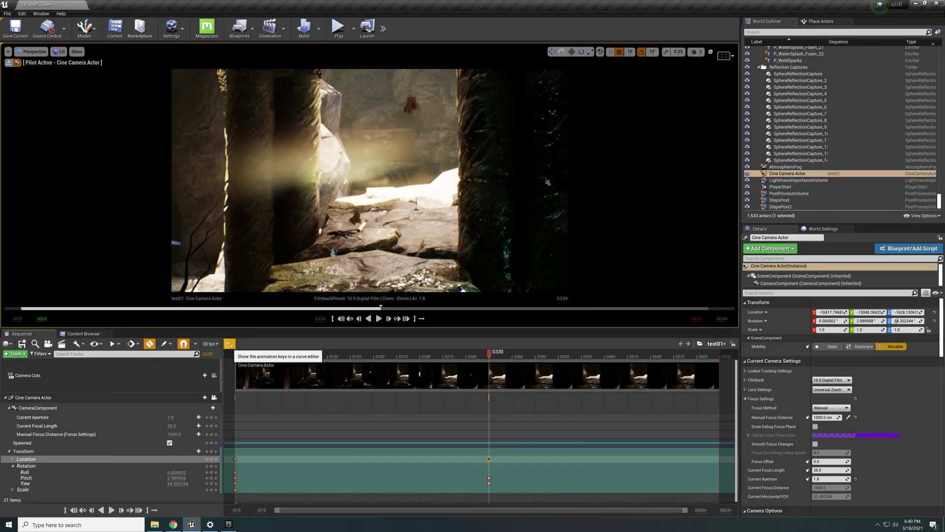
Open the sequence's animation keys in the curve editor and show the camera's location curves
{"action": "left_click", "coordinate": [229, 343]}
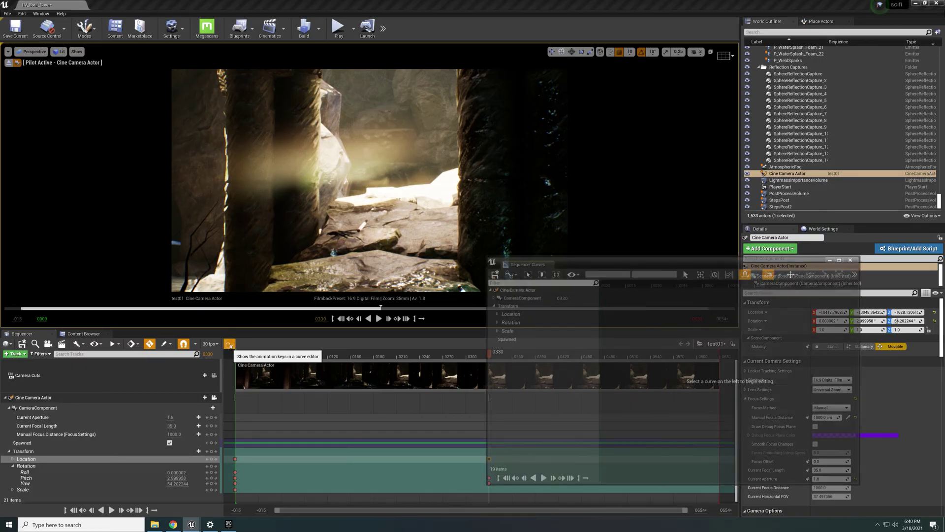
{"action": "left_click_drag", "start_coordinate": [661, 262], "coordinate": [426, 229]}
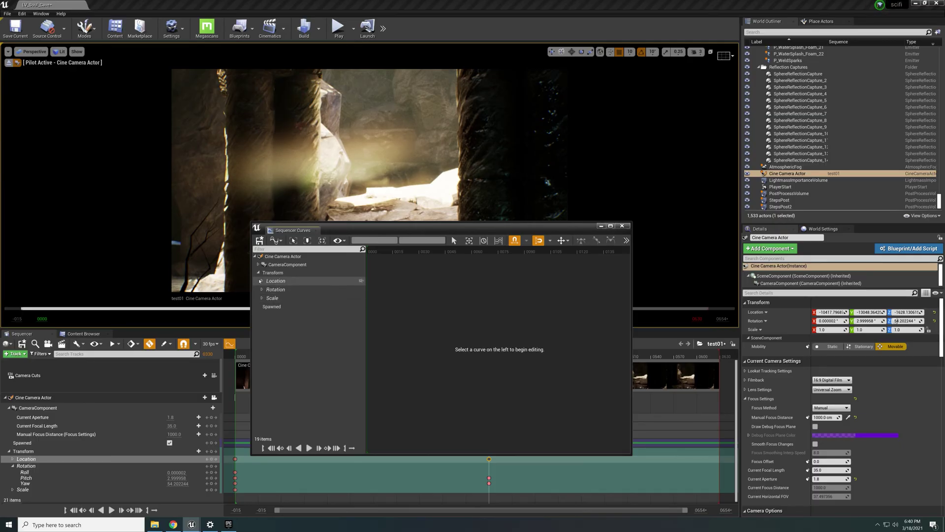
{"action": "left_click", "coordinate": [259, 273]}
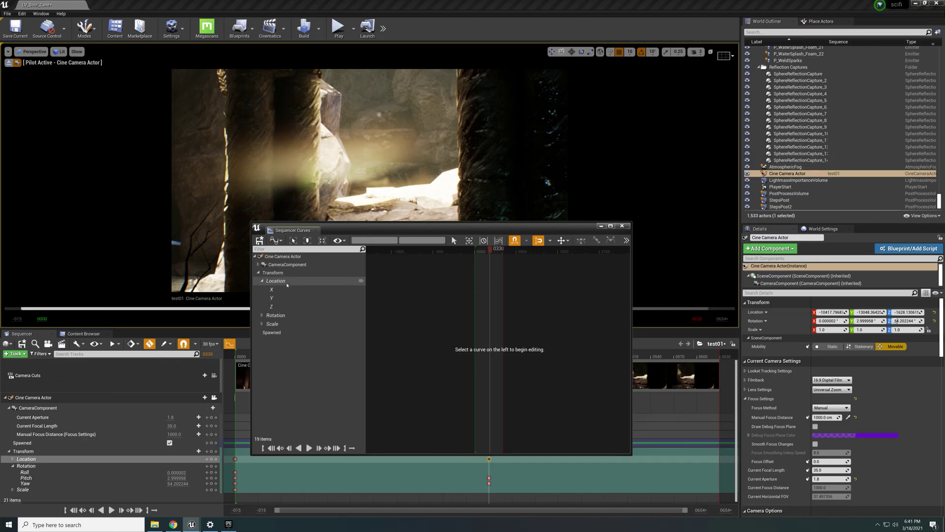
{"action": "left_click", "coordinate": [287, 282]}
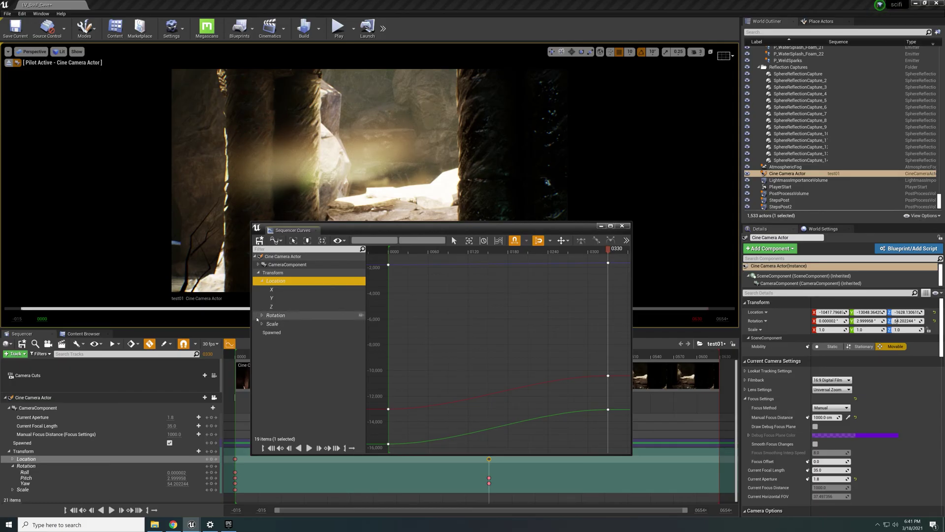
Examine the easing of the camera's pitch and yaw rotation curves between frames 0 and 330
{"action": "left_click", "coordinate": [279, 334]}
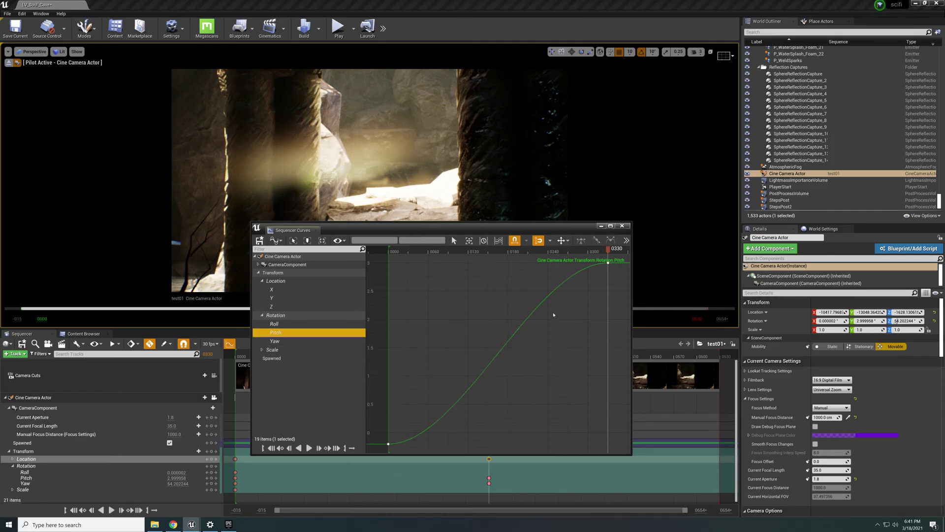
{"action": "left_click", "coordinate": [295, 342]}
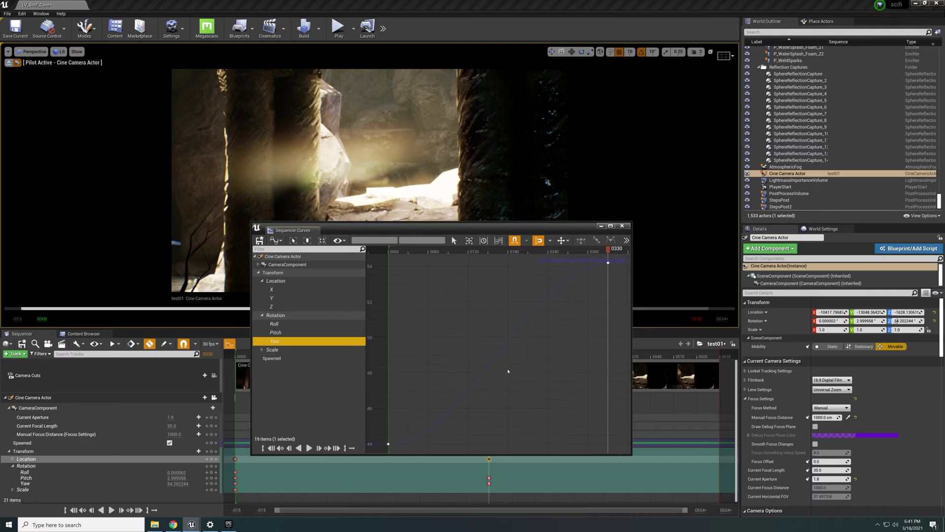
{"action": "left_click", "coordinate": [303, 333]}
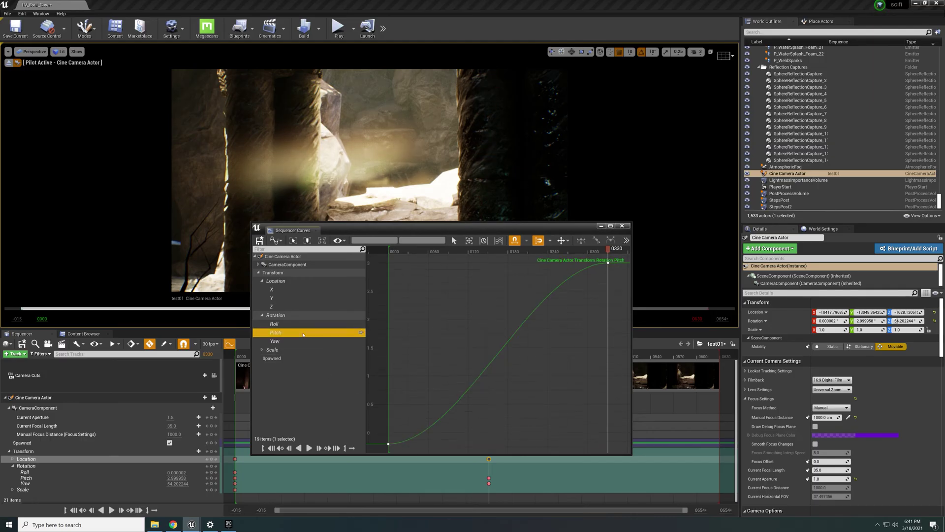
{"action": "scroll", "coordinate": [537, 365], "scroll_direction": "down", "scroll_amount": 5}
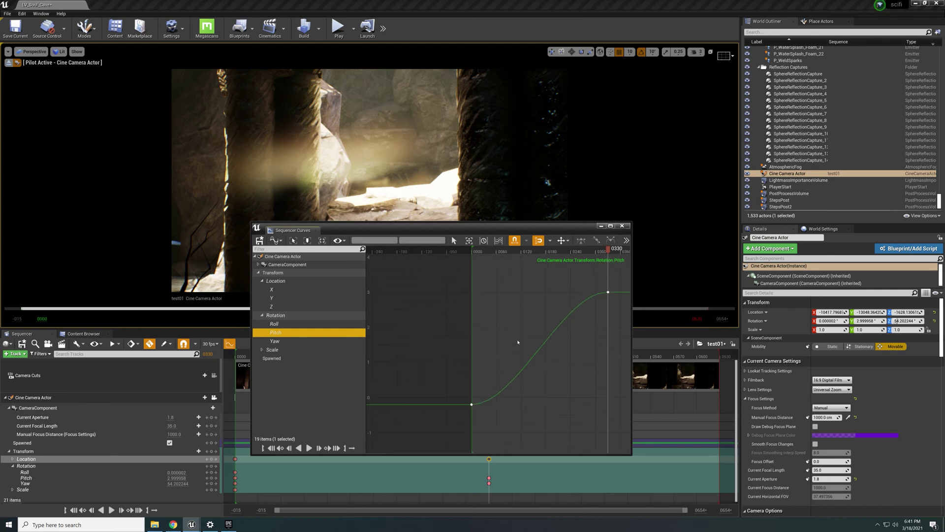
{"action": "left_click", "coordinate": [553, 398]}
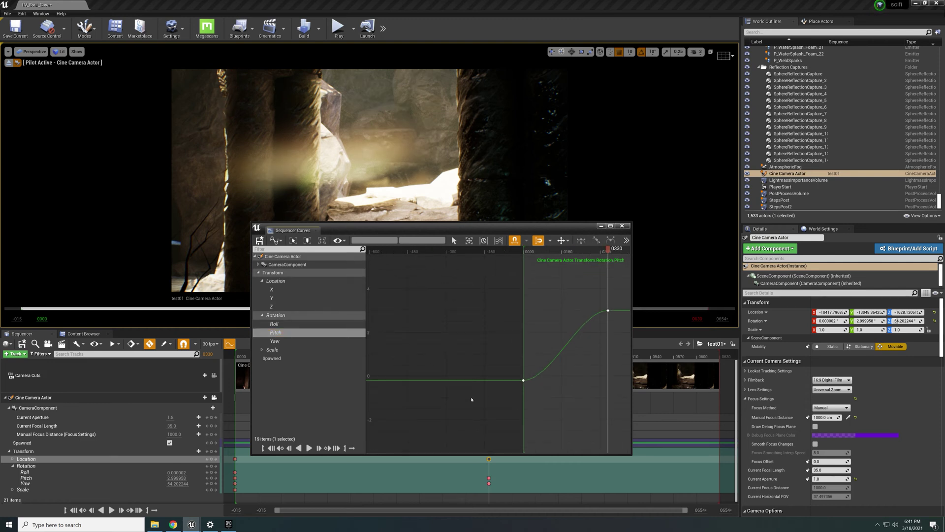
{"action": "scroll", "coordinate": [488, 398], "scroll_direction": "down", "scroll_amount": 4}
{"action": "scroll", "coordinate": [547, 385], "scroll_direction": "up", "scroll_amount": 6}
{"action": "scroll", "coordinate": [576, 384], "scroll_direction": "down", "scroll_amount": 5}
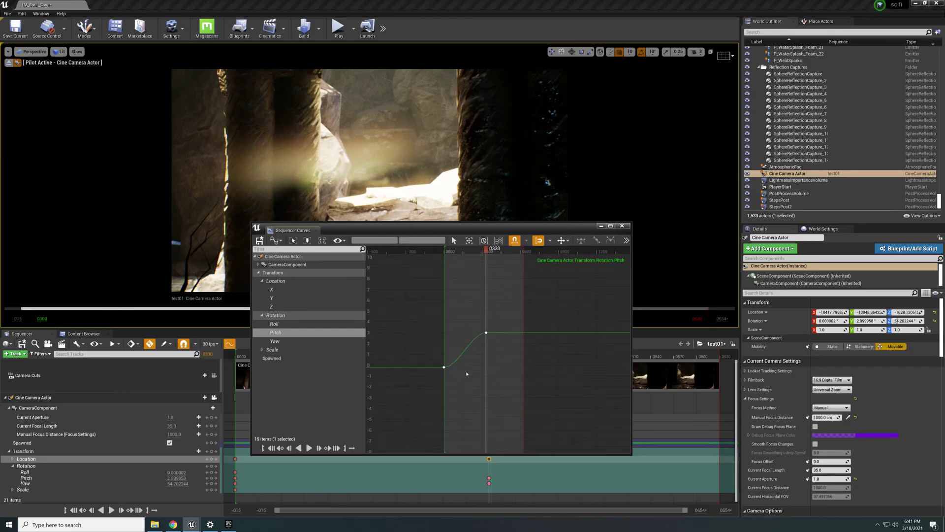
{"action": "scroll", "coordinate": [467, 374], "scroll_direction": "up", "scroll_amount": 4}
{"action": "scroll", "coordinate": [463, 372], "scroll_direction": "down", "scroll_amount": 2}
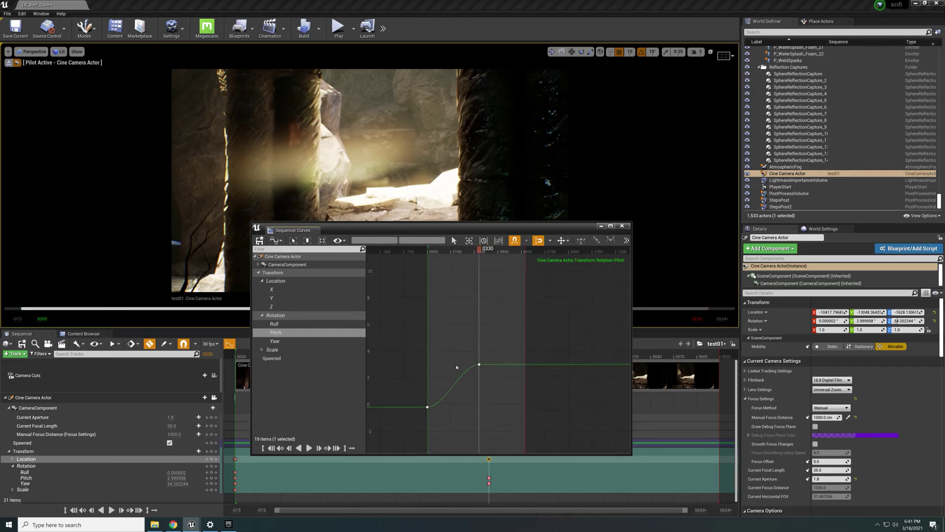
{"action": "scroll", "coordinate": [456, 367], "scroll_direction": "up", "scroll_amount": 2}
Examine how the camera's X, Y and Z location curves ease between the first and last keys
{"action": "left_click", "coordinate": [287, 281]}
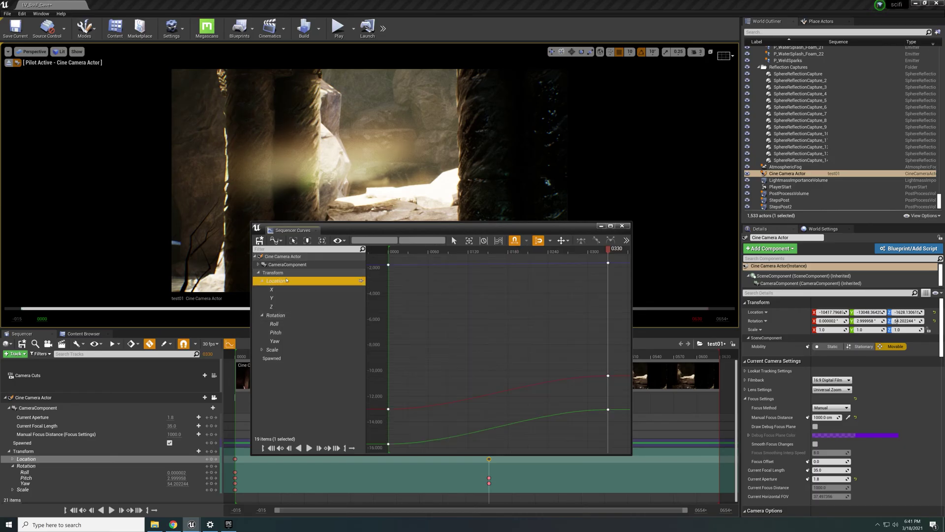
{"action": "scroll", "coordinate": [490, 359], "scroll_direction": "down", "scroll_amount": 3}
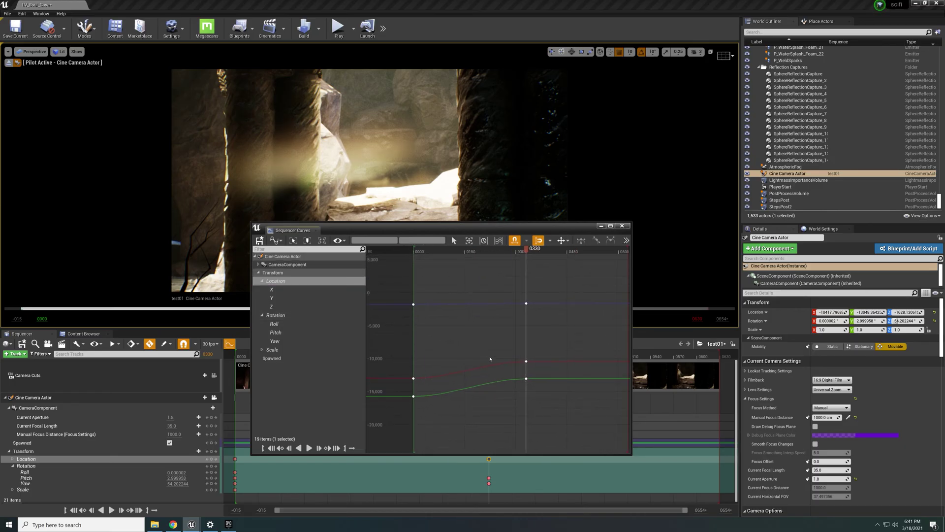
{"action": "scroll", "coordinate": [490, 358], "scroll_direction": "down", "scroll_amount": 2}
{"action": "scroll", "coordinate": [481, 373], "scroll_direction": "up", "scroll_amount": 3}
{"action": "right_click_drag", "start_coordinate": [465, 382], "coordinate": [481, 363]}
{"action": "scroll", "coordinate": [481, 363], "scroll_direction": "up", "scroll_amount": 2}
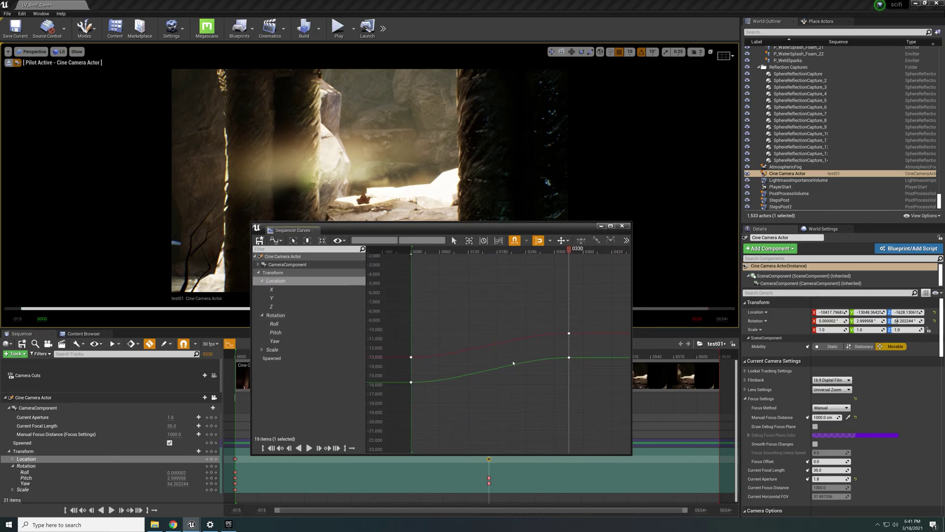
{"action": "scroll", "coordinate": [513, 363], "scroll_direction": "up", "scroll_amount": 3}
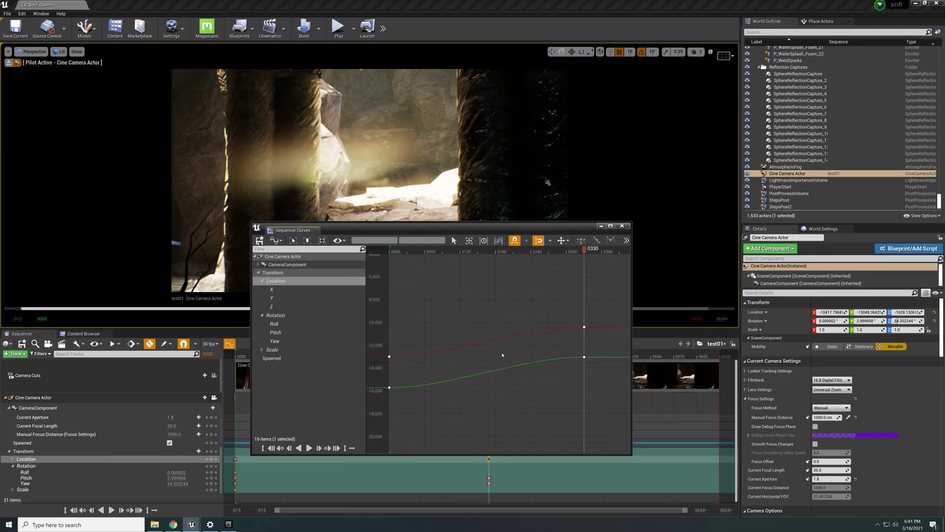
{"action": "mouse_move", "coordinate": [389, 356]}
Review the camera's pitch and roll curves once more and return to the location curves
{"action": "left_click", "coordinate": [285, 334]}
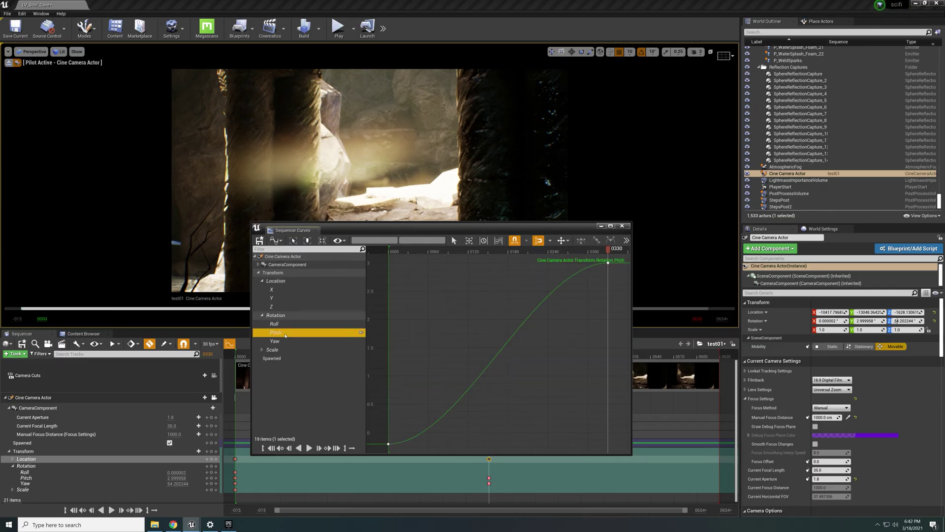
{"action": "scroll", "coordinate": [505, 375], "scroll_direction": "down", "scroll_amount": 3}
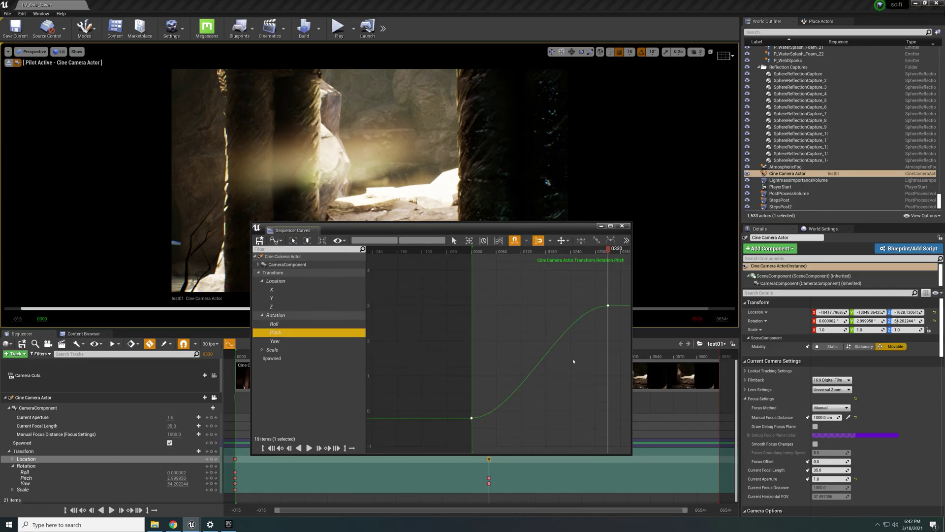
{"action": "left_click", "coordinate": [289, 325]}
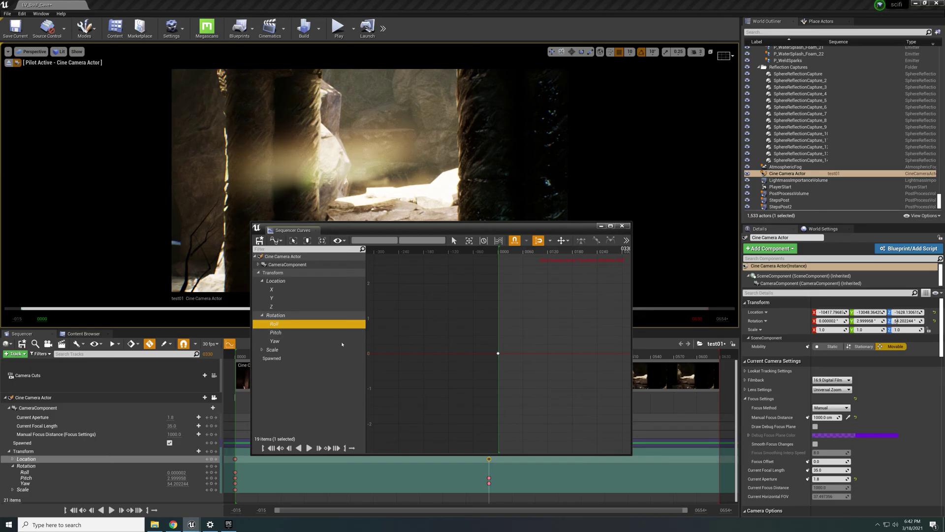
{"action": "left_click", "coordinate": [292, 283]}
{"action": "scroll", "coordinate": [574, 369], "scroll_direction": "down", "scroll_amount": 3}
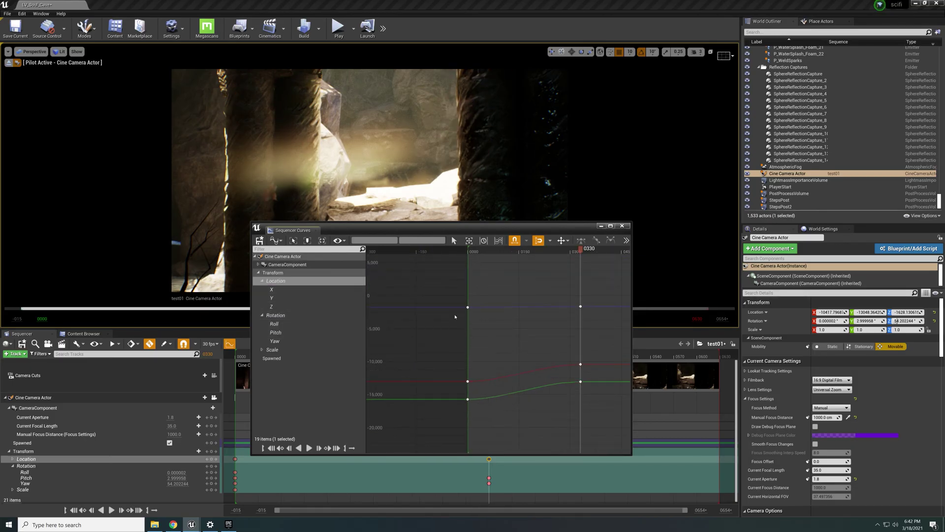
Try bending the incoming tangent of the X location key at frame 330 upward, and undo the tangent change
{"action": "mouse_move", "coordinate": [468, 399]}
{"action": "left_click_drag", "start_coordinate": [590, 411], "coordinate": [605, 429]}
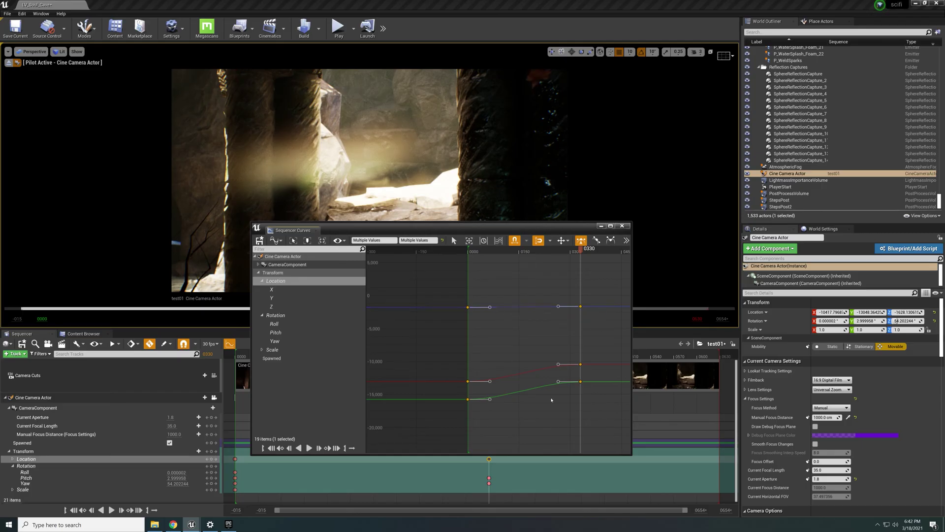
{"action": "right_click", "coordinate": [469, 382]}
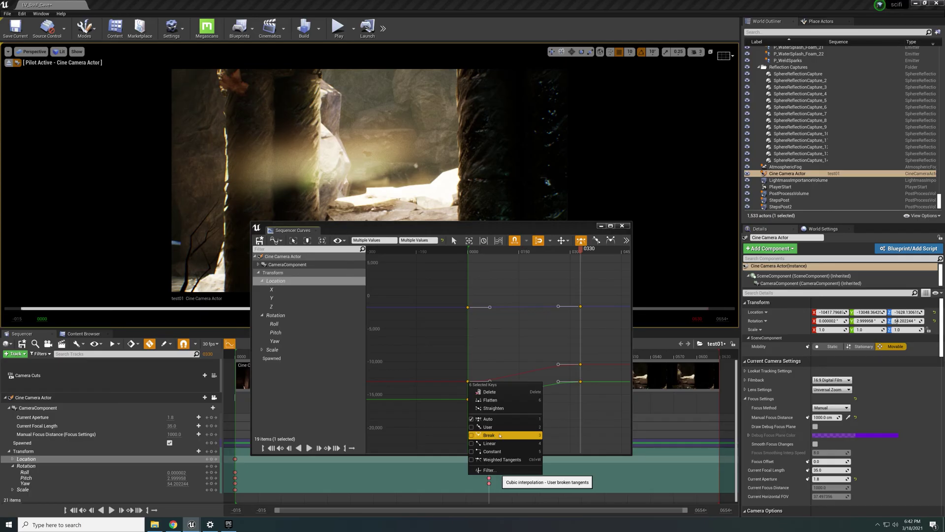
{"action": "left_click", "coordinate": [558, 367]}
{"action": "left_click", "coordinate": [582, 364]}
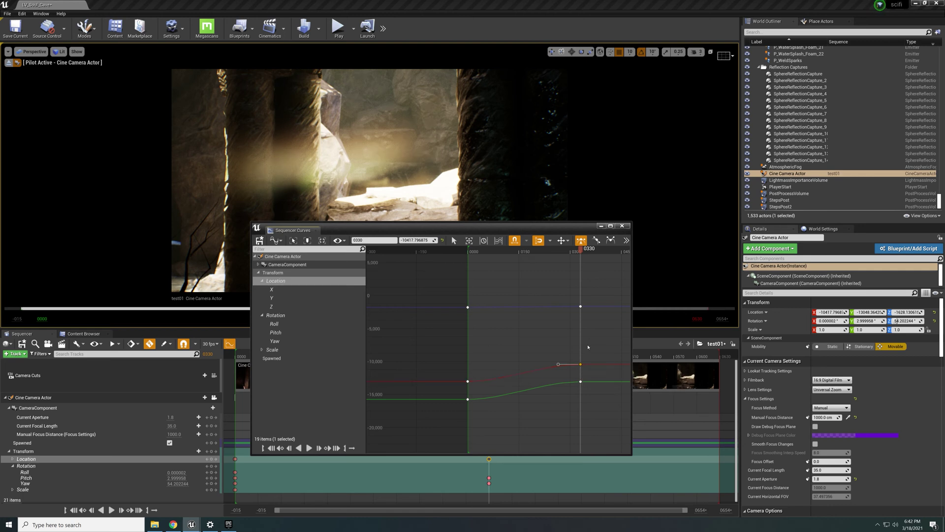
{"action": "left_click_drag", "start_coordinate": [559, 365], "coordinate": [559, 346]}
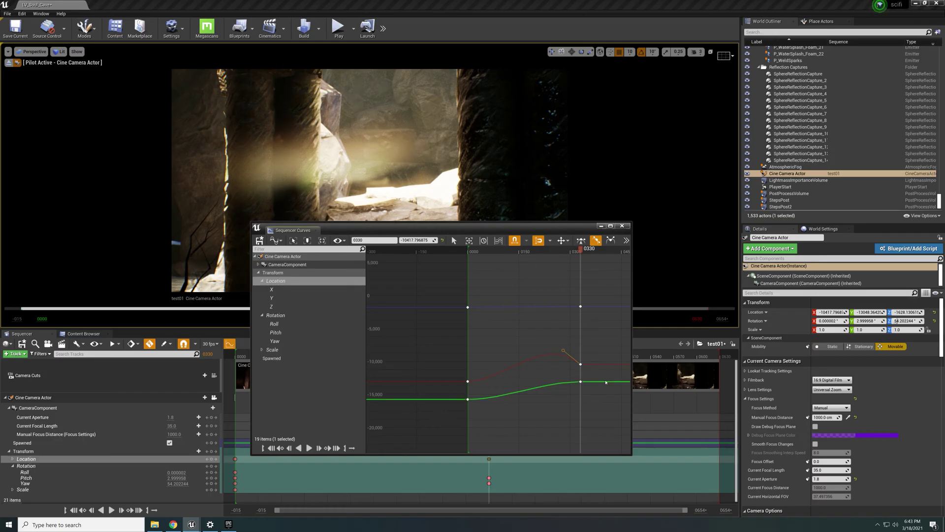
{"action": "key", "text": "ctrl+z"}
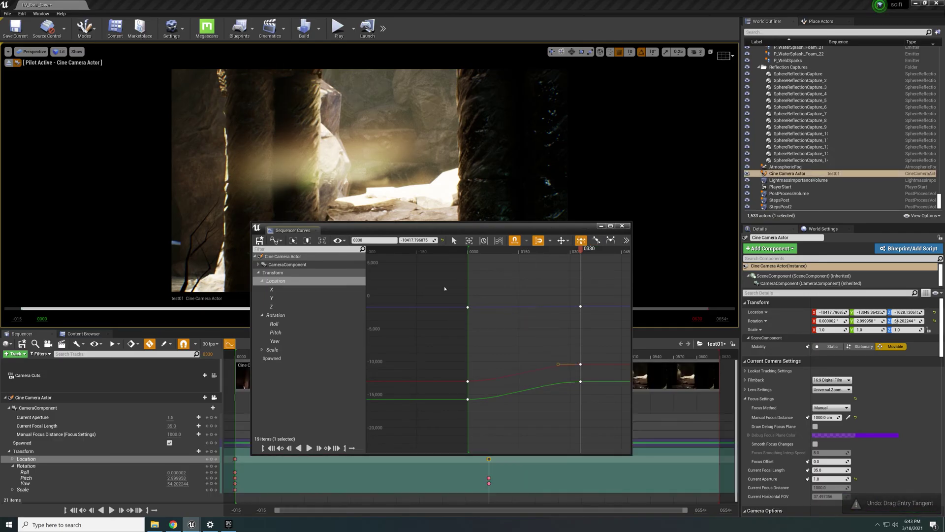
Set all the camera's location keys at frames 0 and 330 to linear interpolation
{"action": "right_click", "coordinate": [467, 381]}
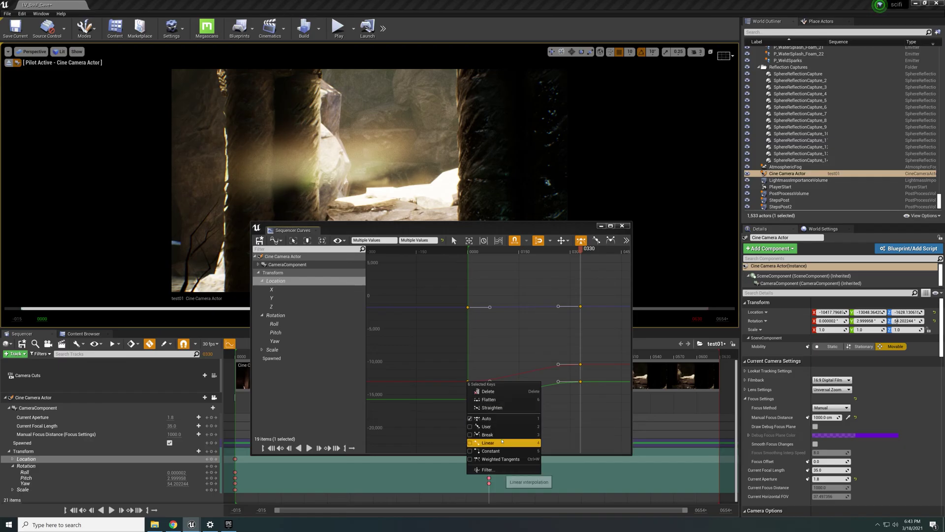
{"action": "left_click", "coordinate": [502, 442]}
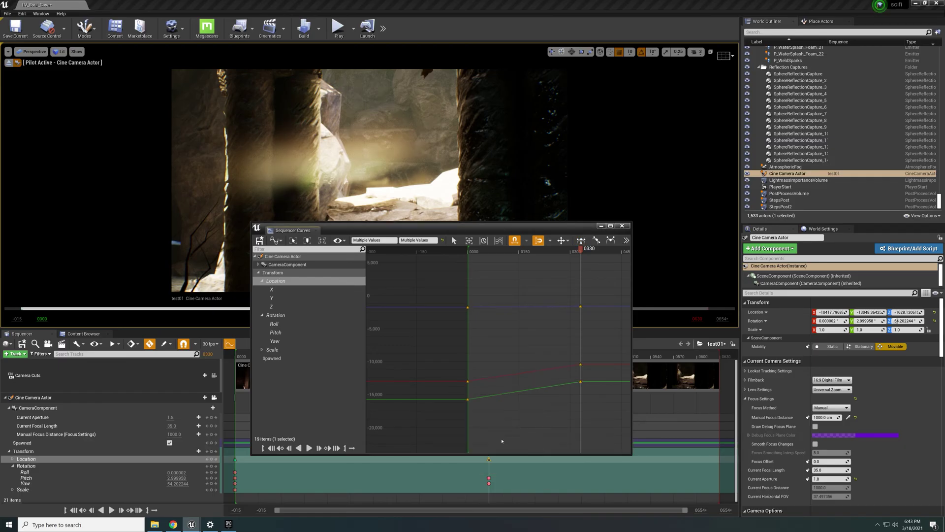
{"action": "key", "text": "f"}
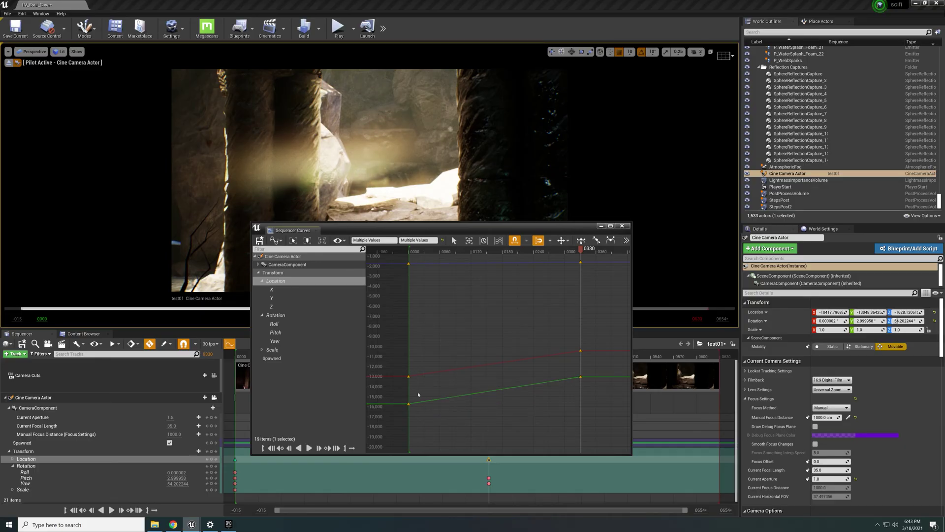
Close the curve editor and set the camera's roll, pitch and yaw keys at frame 0 to linear interpolation
{"action": "left_click_drag", "start_coordinate": [482, 230], "coordinate": [536, 196]}
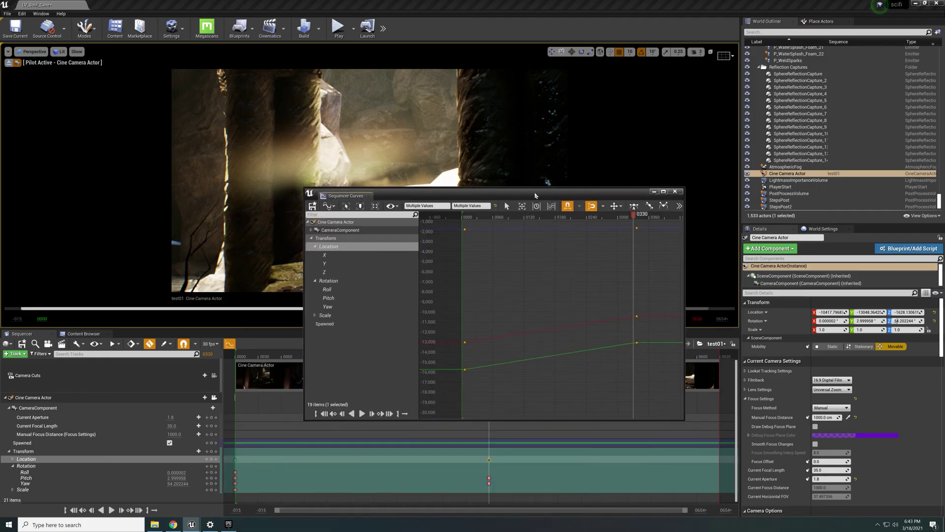
{"action": "left_click", "coordinate": [675, 191]}
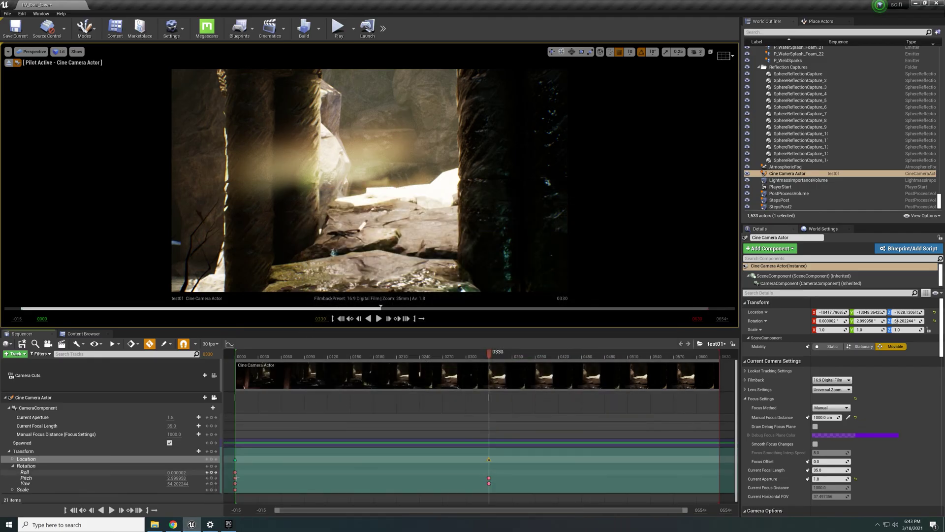
{"action": "left_click", "coordinate": [237, 473]}
{"action": "right_click", "coordinate": [237, 474]}
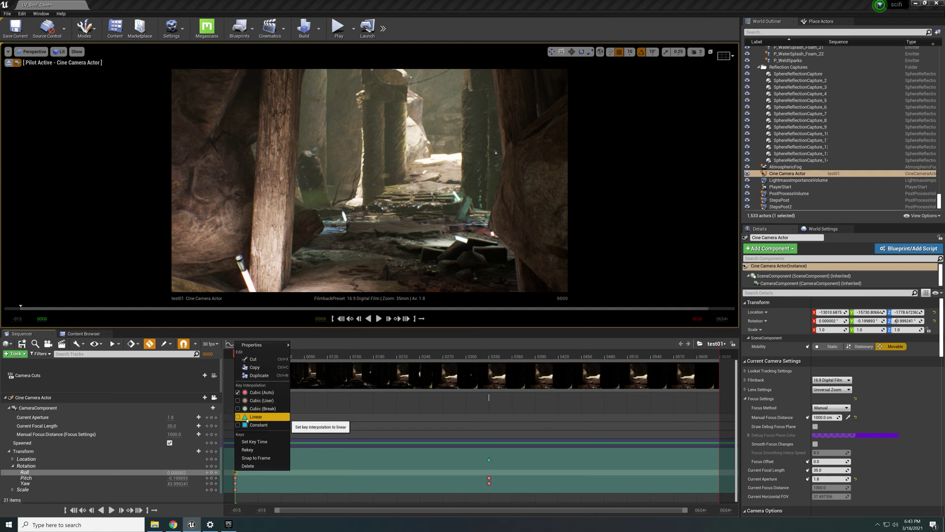
{"action": "left_click", "coordinate": [238, 417]}
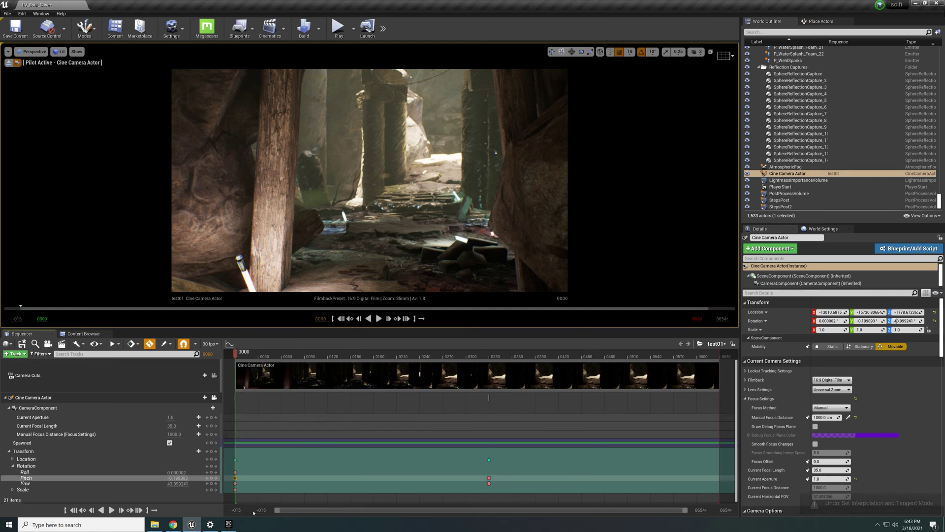
{"action": "left_click_drag", "start_coordinate": [232, 469], "coordinate": [239, 492]}
{"action": "right_click", "coordinate": [236, 478]}
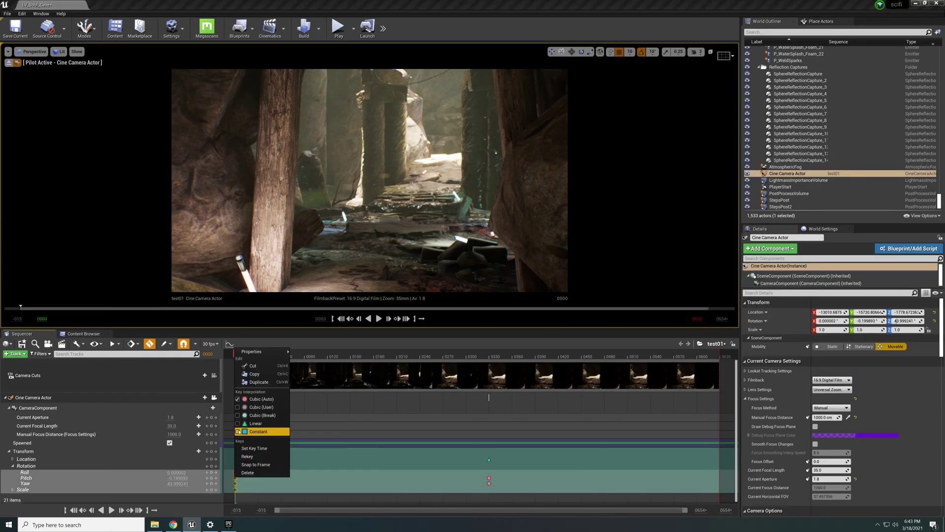
{"action": "left_click", "coordinate": [239, 424]}
Set the camera's pitch and yaw keys at frame 330 to linear interpolation
{"action": "left_click_drag", "start_coordinate": [481, 468], "coordinate": [500, 493]}
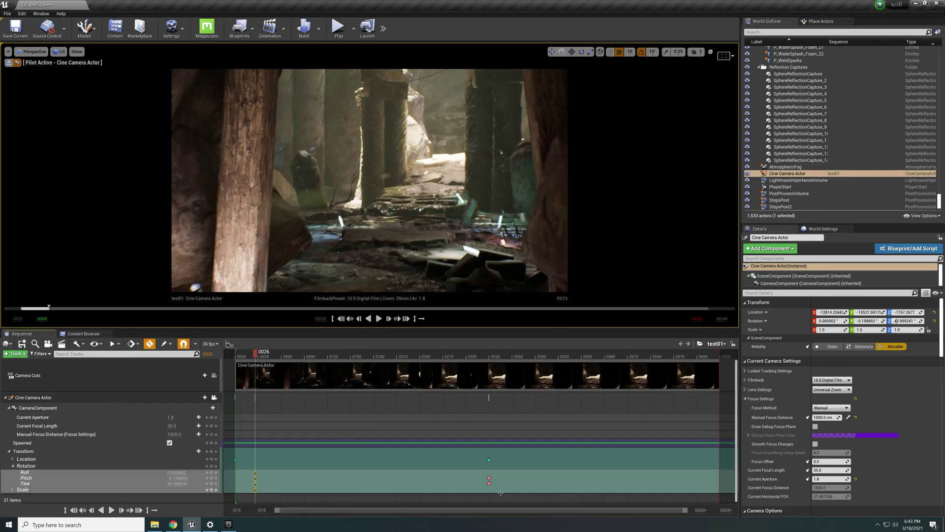
{"action": "middle_click_drag", "start_coordinate": [500, 493], "coordinate": [483, 480]}
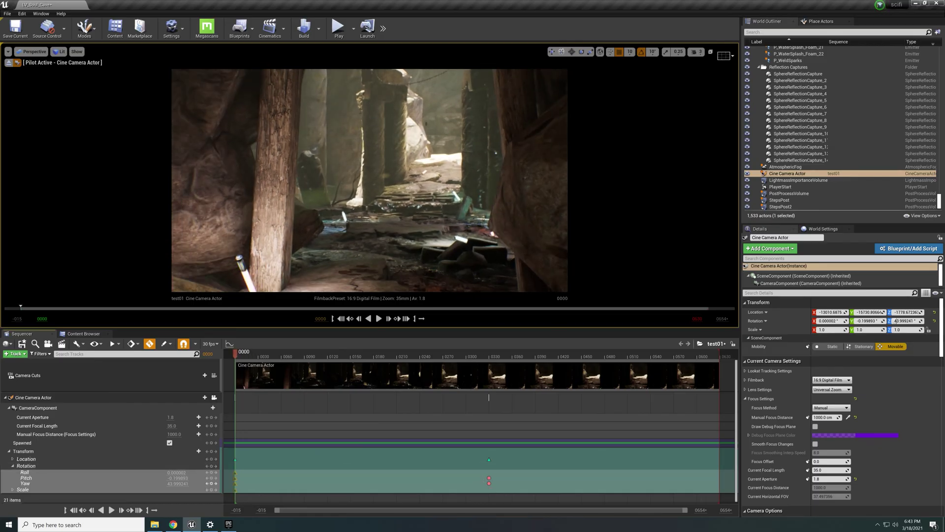
{"action": "left_click_drag", "start_coordinate": [480, 470], "coordinate": [501, 494]}
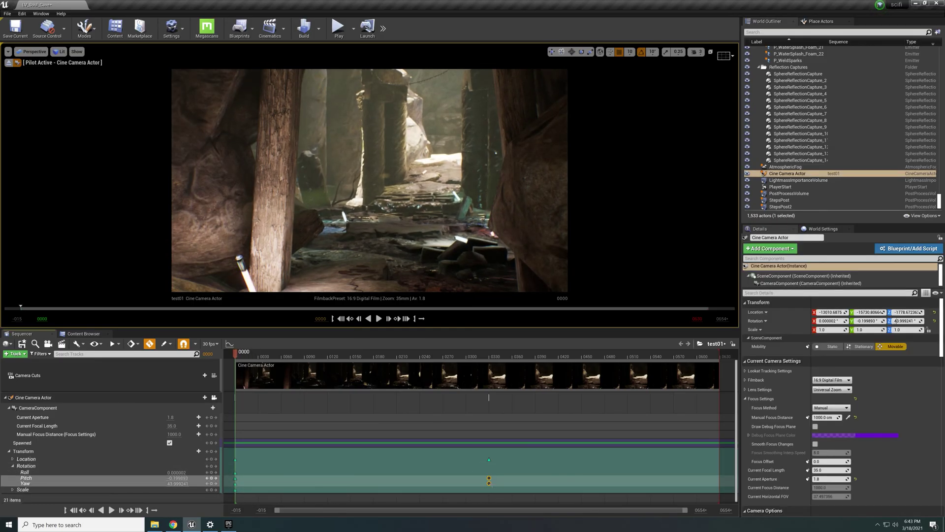
{"action": "right_click", "coordinate": [491, 480]}
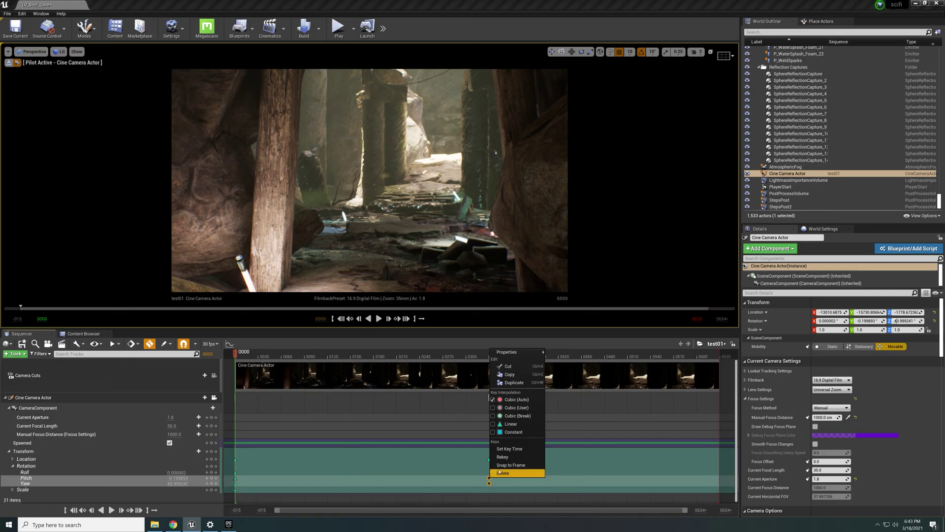
{"action": "left_click", "coordinate": [493, 424]}
{"action": "left_click", "coordinate": [459, 488]}
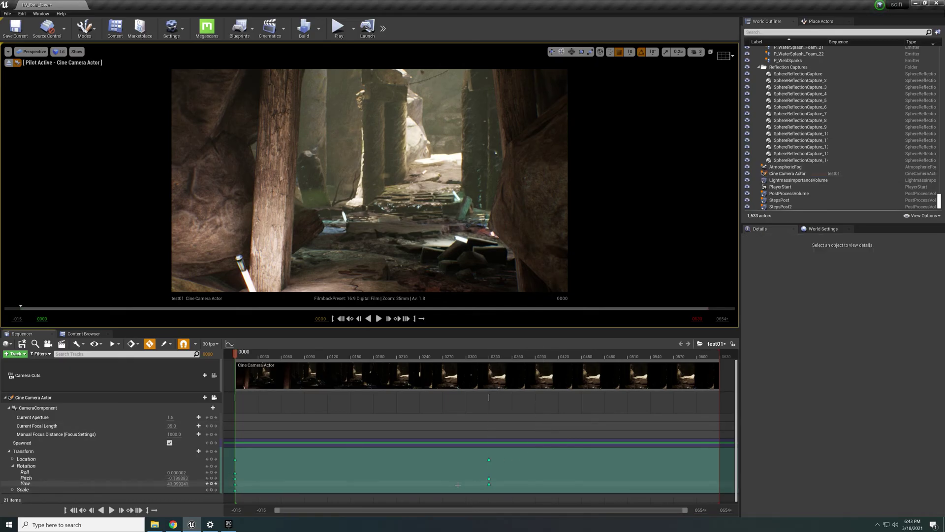
Play back the camera move to check its motion and return to the location key at frame 0
{"action": "left_click", "coordinate": [379, 319]}
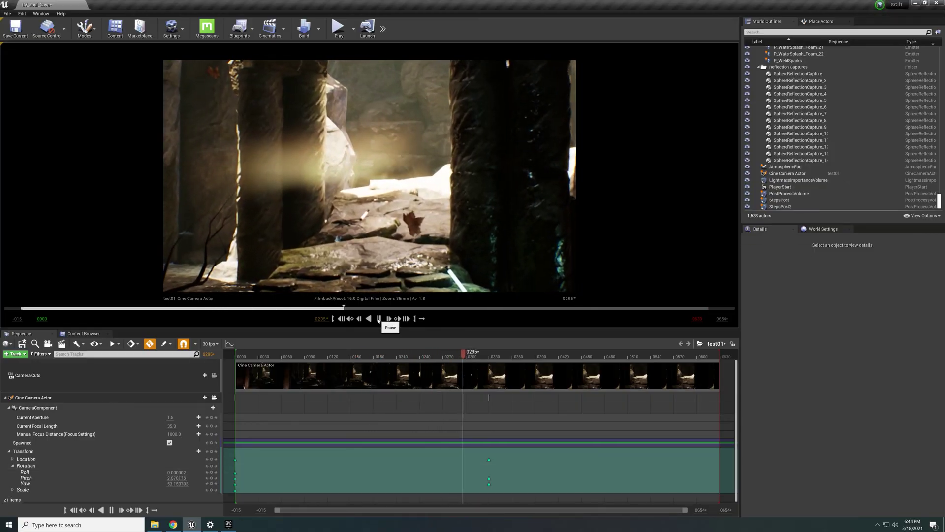
{"action": "left_click", "coordinate": [378, 319]}
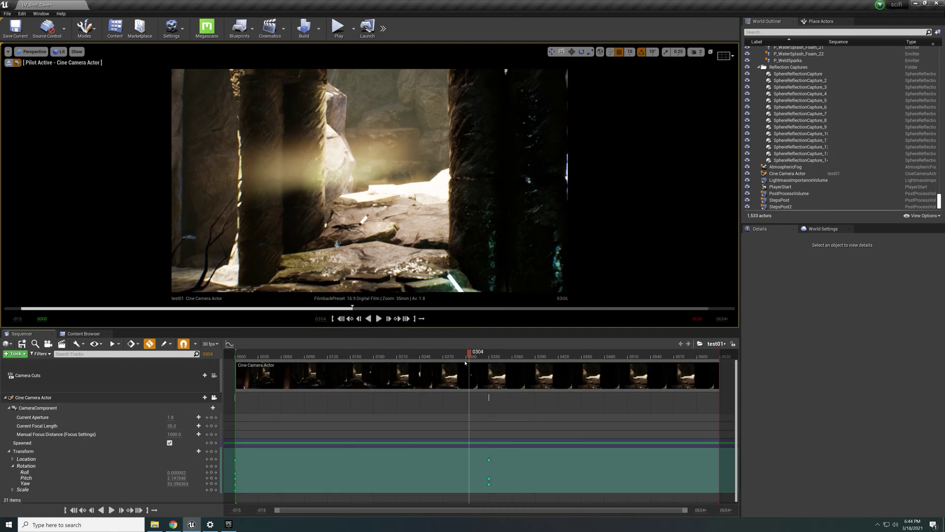
{"action": "left_click_drag", "start_coordinate": [467, 356], "coordinate": [252, 356]}
{"action": "left_click", "coordinate": [236, 460]}
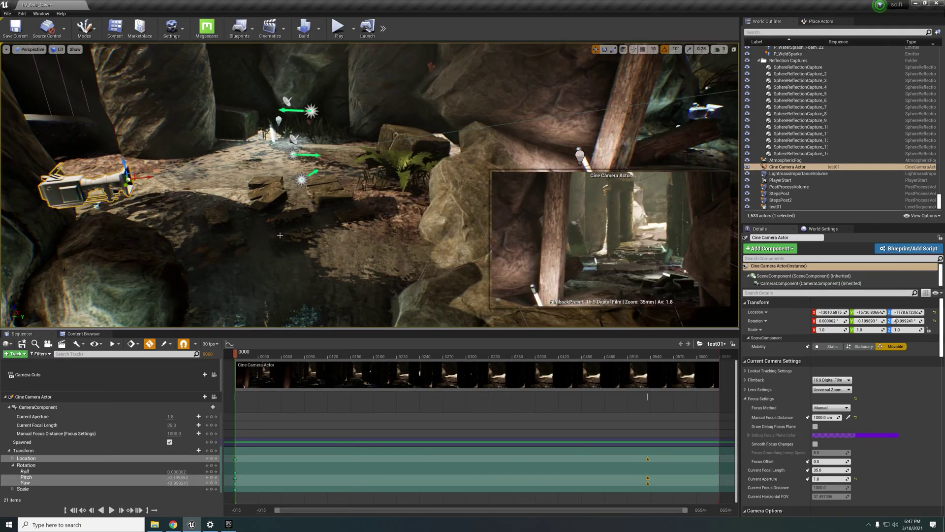
Examine the camera's starting position from outside, scrub to frame 34 and return to frame 0
{"action": "right_click_drag", "start_coordinate": [328, 221], "coordinate": [317, 200]}
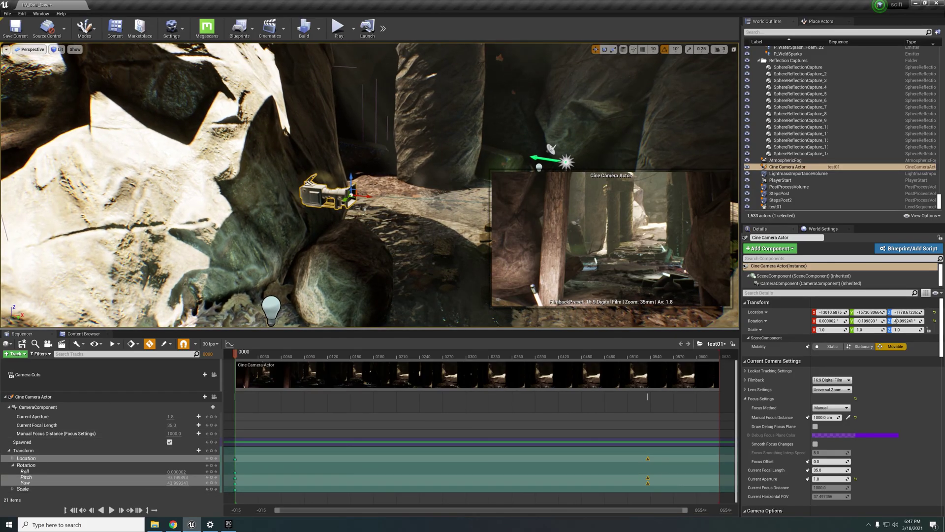
{"action": "right_click_drag", "start_coordinate": [404, 232], "coordinate": [440, 245]}
{"action": "key", "text": "w"}
{"action": "key", "text": "s"}
{"action": "right_click_drag", "start_coordinate": [341, 169], "coordinate": [438, 168]}
{"action": "key", "text": "w"}
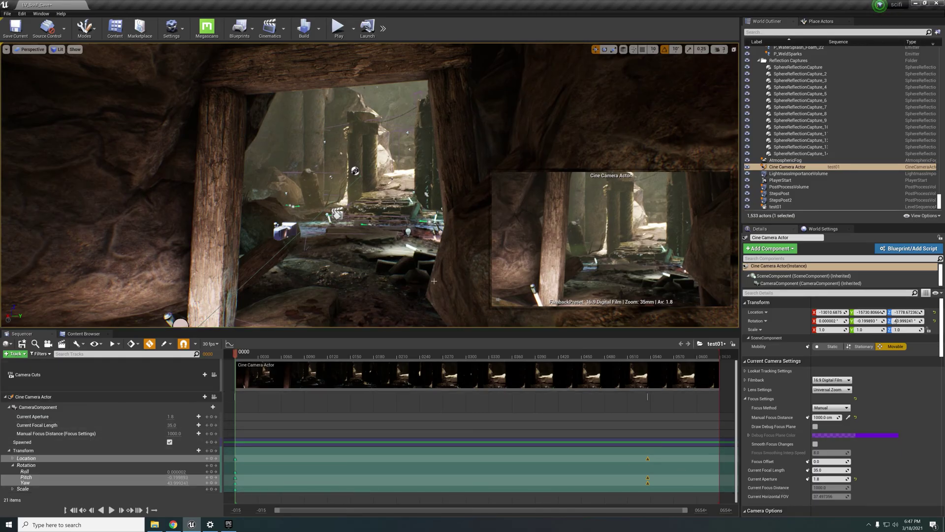
{"action": "right_click_drag", "start_coordinate": [315, 237], "coordinate": [227, 254]}
{"action": "key", "text": "s"}
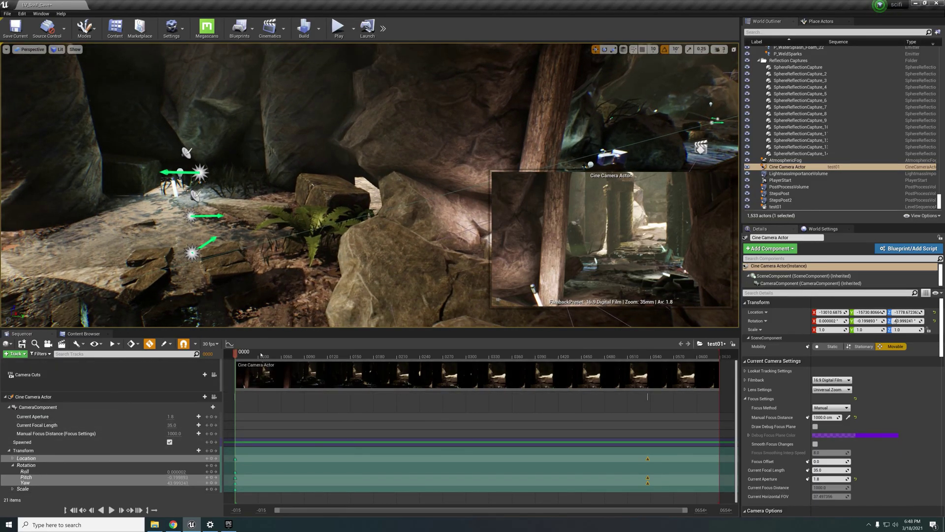
{"action": "left_click_drag", "start_coordinate": [235, 351], "coordinate": [261, 351]}
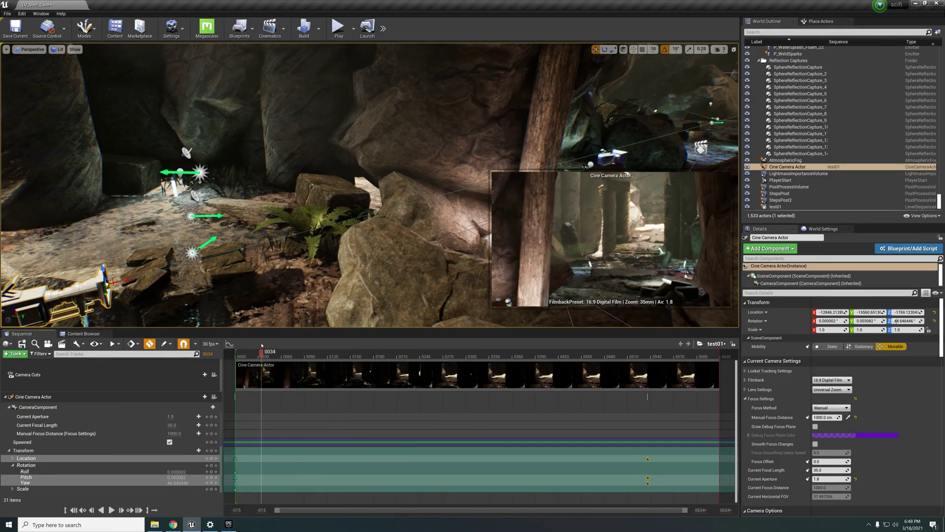
{"action": "key", "text": "Up"}
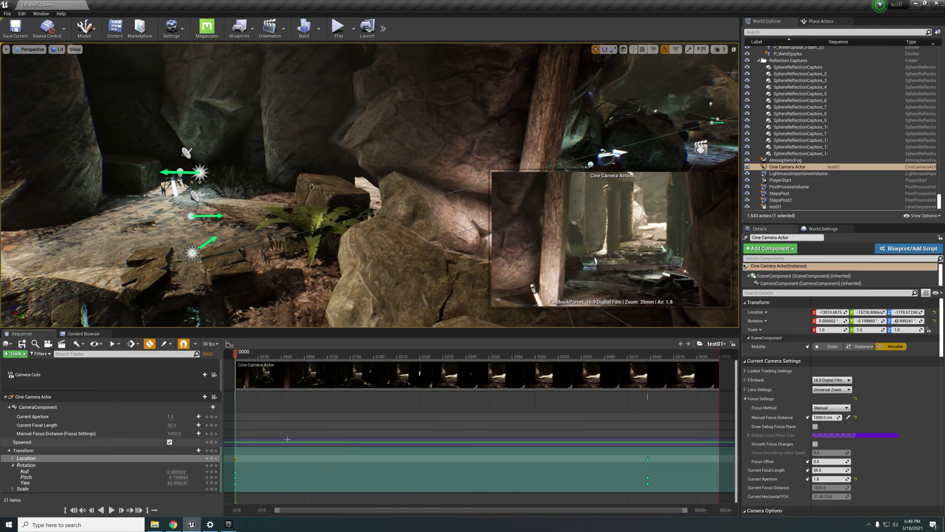
Switch the transform gizmo to world space to compare its axes on the camera, and return it to local space
{"action": "left_click", "coordinate": [623, 49]}
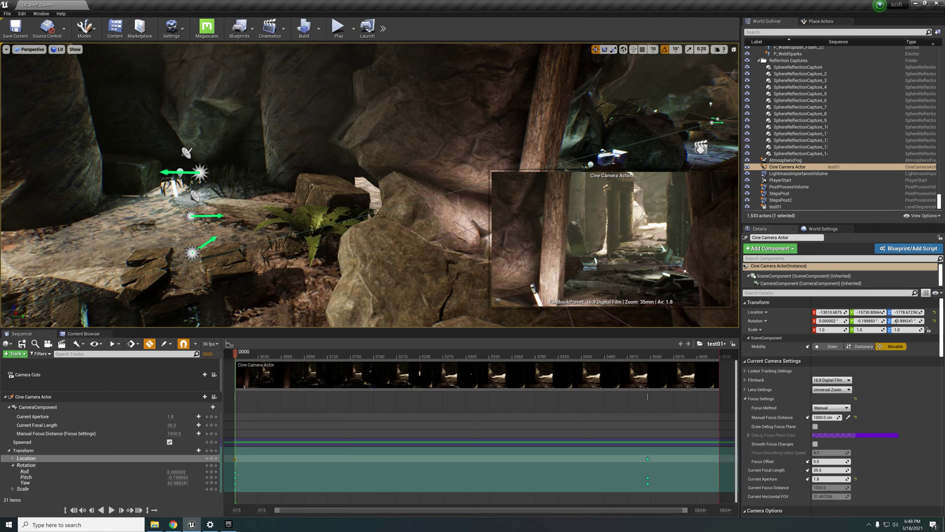
{"action": "right_click_drag", "start_coordinate": [390, 242], "coordinate": [316, 268]}
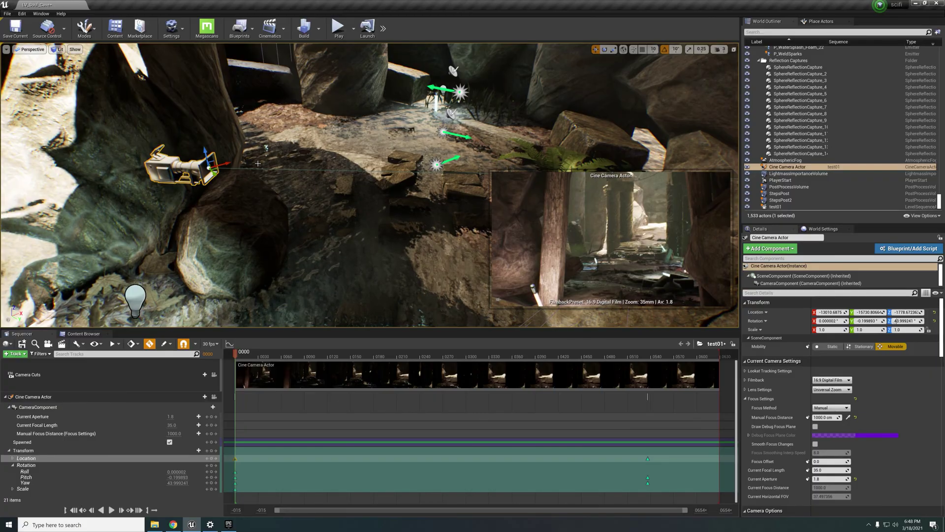
{"action": "left_click", "coordinate": [623, 50]}
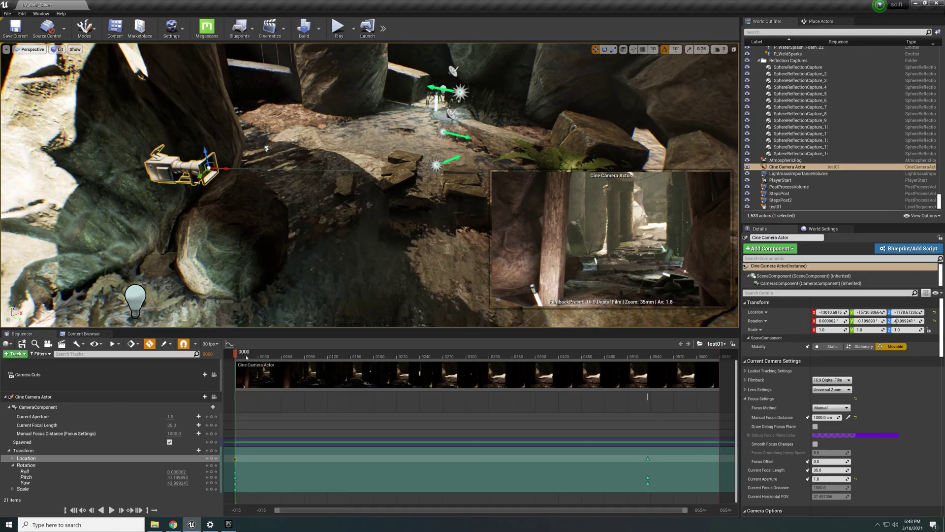
Move the camera sideways at frame 297 to about X -11384.5, Y -14405.6, keying the new location
{"action": "left_click_drag", "start_coordinate": [238, 354], "coordinate": [409, 351]}
{"action": "key", "text": "f"}
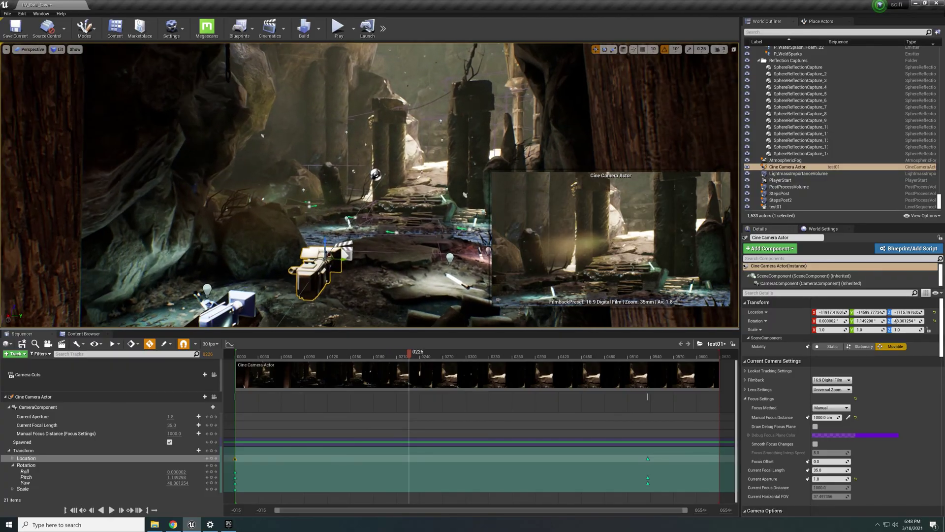
{"action": "left_click_drag", "start_coordinate": [409, 351], "coordinate": [465, 353]}
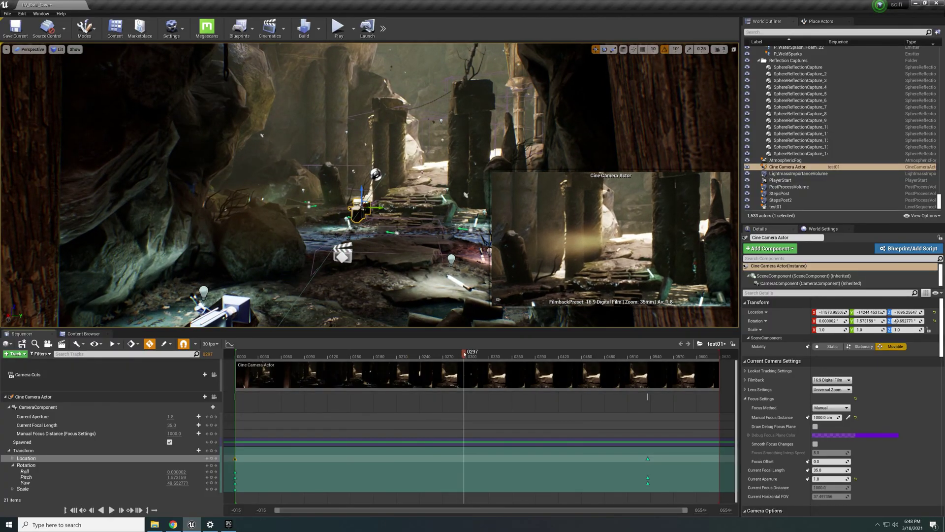
{"action": "left_click_drag", "start_coordinate": [381, 211], "coordinate": [289, 217]}
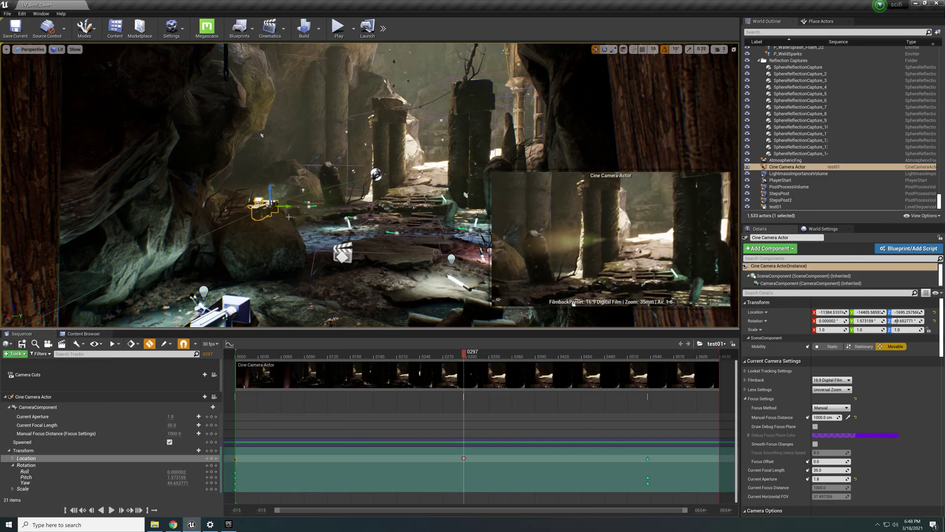
Examine the camera's offset position at frame 297 from several angles and select its location key there
{"action": "key", "text": "s"}
{"action": "right_click_drag", "start_coordinate": [257, 228], "coordinate": [232, 231]}
{"action": "key", "text": "w"}
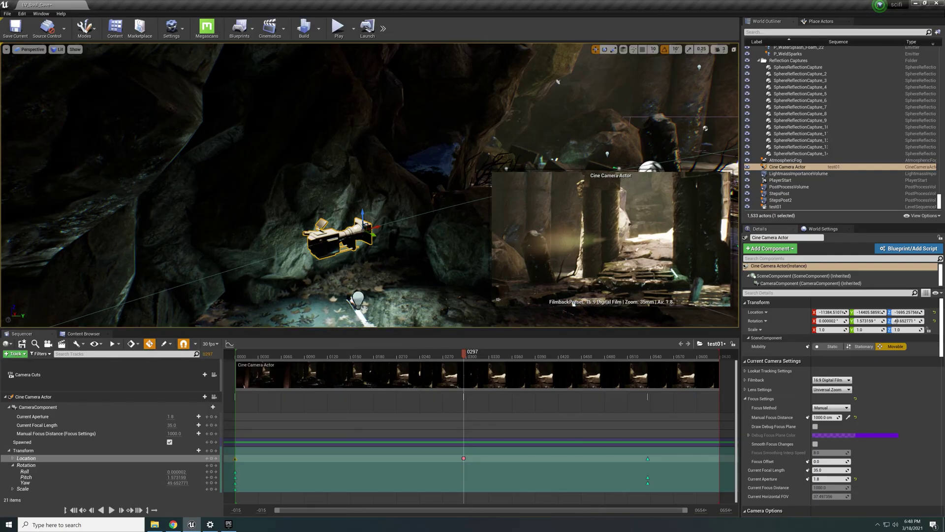
{"action": "key", "text": "s"}
{"action": "right_click_drag", "start_coordinate": [226, 246], "coordinate": [213, 261]}
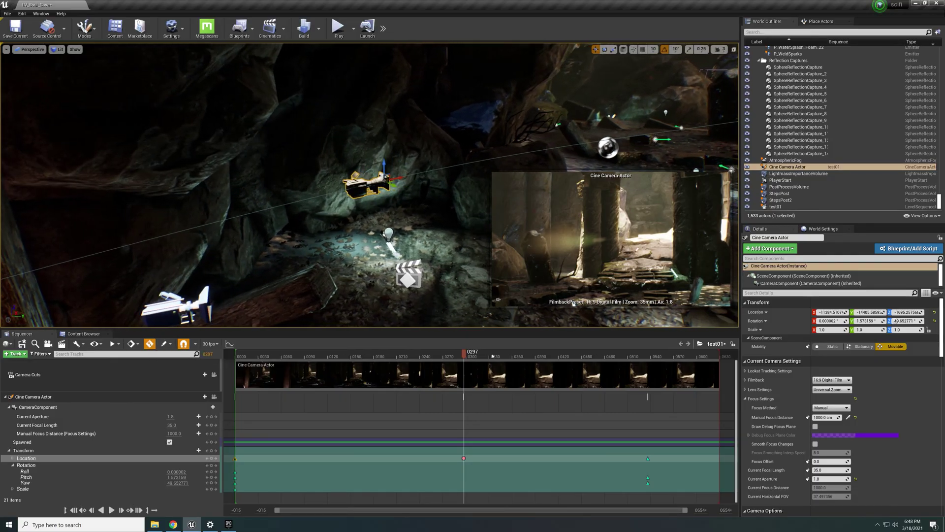
{"action": "left_click", "coordinate": [463, 458]}
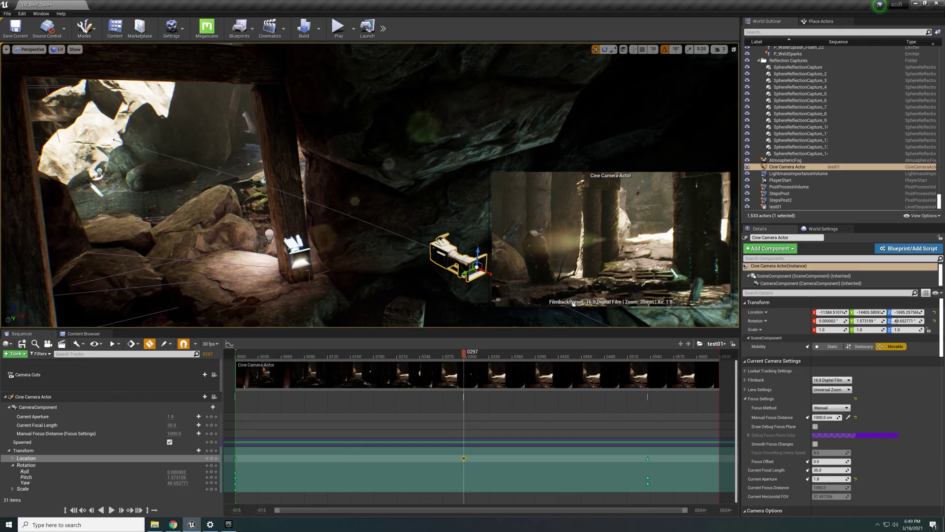
{"action": "mouse_move", "coordinate": [361, 233]}
{"action": "right_mouse_down"}
{"action": "mouse_move", "coordinate": [400, 244]}
{"action": "mouse_move", "coordinate": [286, 231]}
{"action": "mouse_move", "coordinate": [345, 235]}
{"action": "right_mouse_up"}
{"action": "right_click_drag", "start_coordinate": [400, 220], "coordinate": [346, 211]}
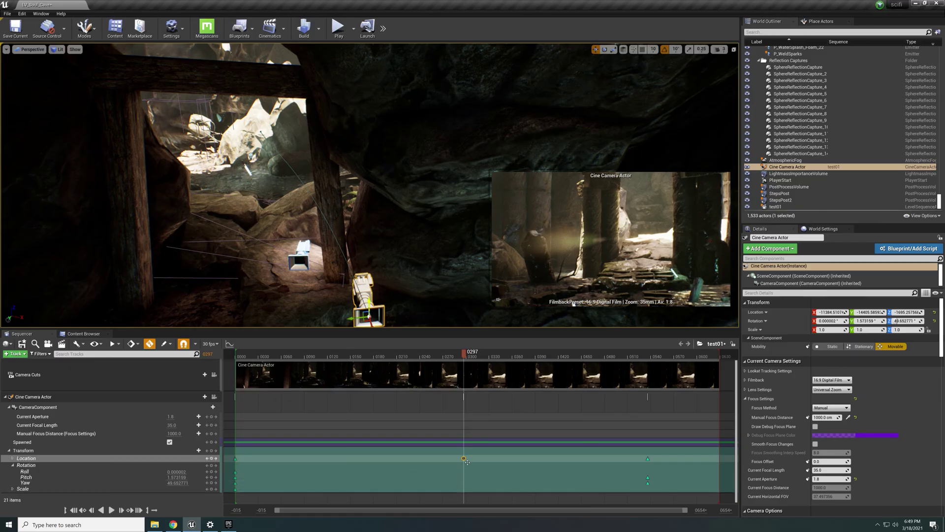
Open the curve editor and show all the camera's location curves with their full key range
{"action": "left_click", "coordinate": [229, 343]}
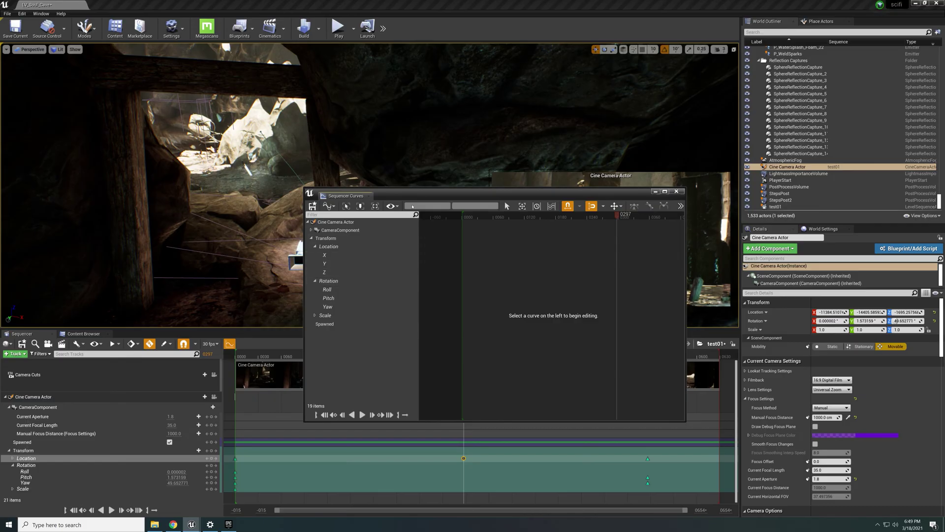
{"action": "left_click_drag", "start_coordinate": [428, 194], "coordinate": [571, 207]}
{"action": "left_click", "coordinate": [512, 259]}
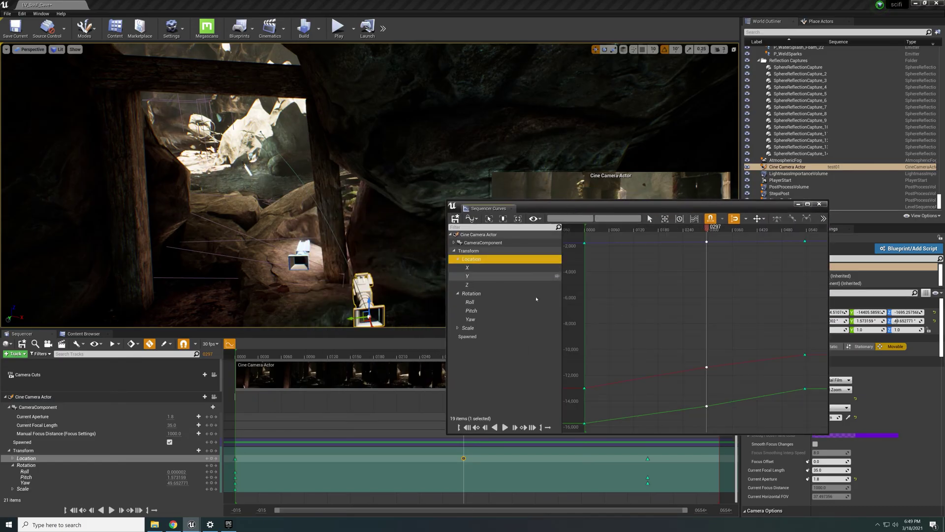
{"action": "scroll", "coordinate": [673, 329], "scroll_direction": "down", "scroll_amount": 4}
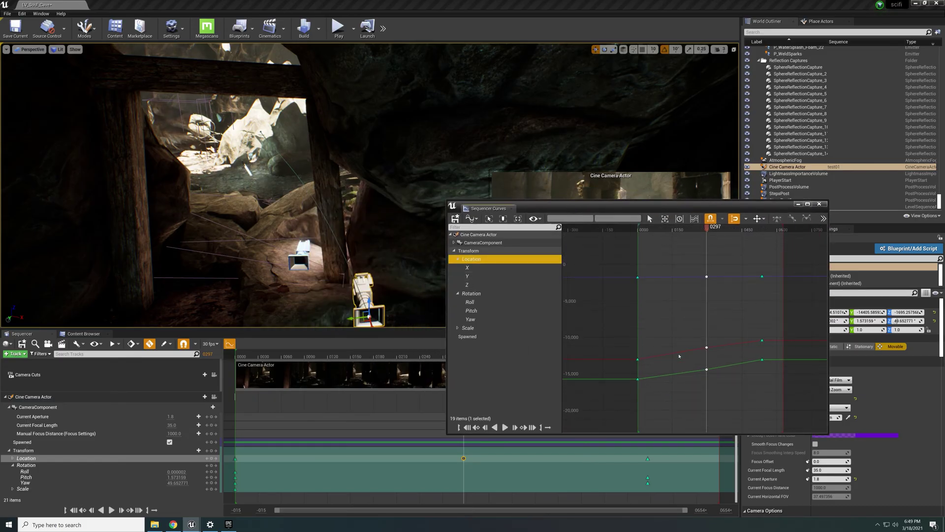
Set the X location key at frame 297 to cubic interpolation with broken tangents
{"action": "left_click_drag", "start_coordinate": [684, 334], "coordinate": [725, 344]}
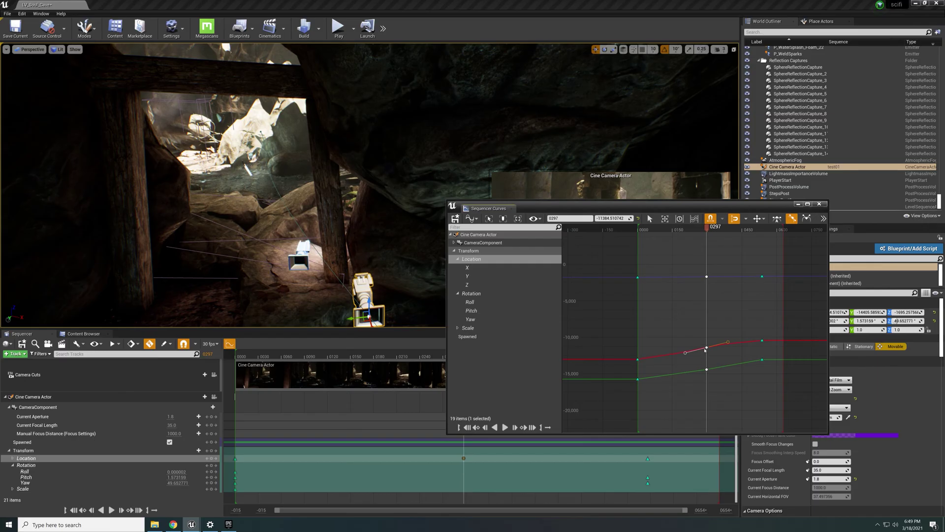
{"action": "mouse_move", "coordinate": [707, 348]}
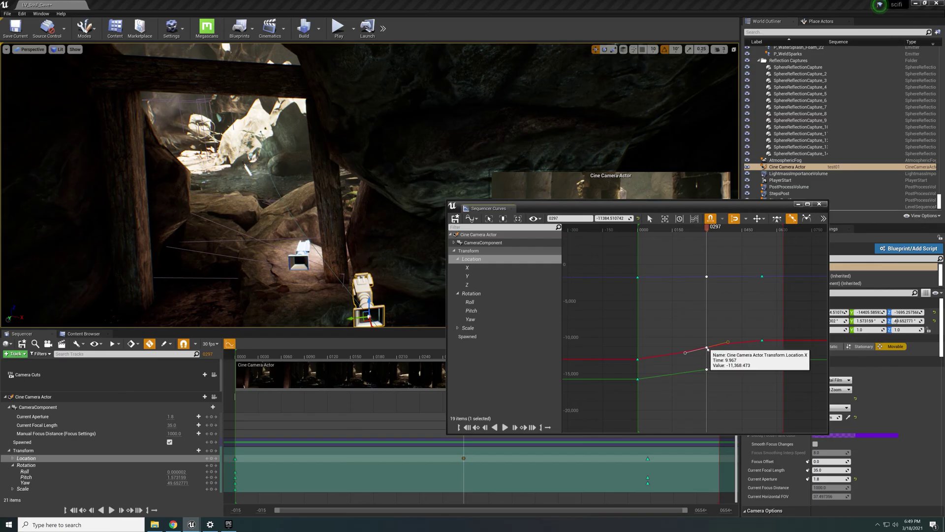
{"action": "right_click", "coordinate": [707, 348]}
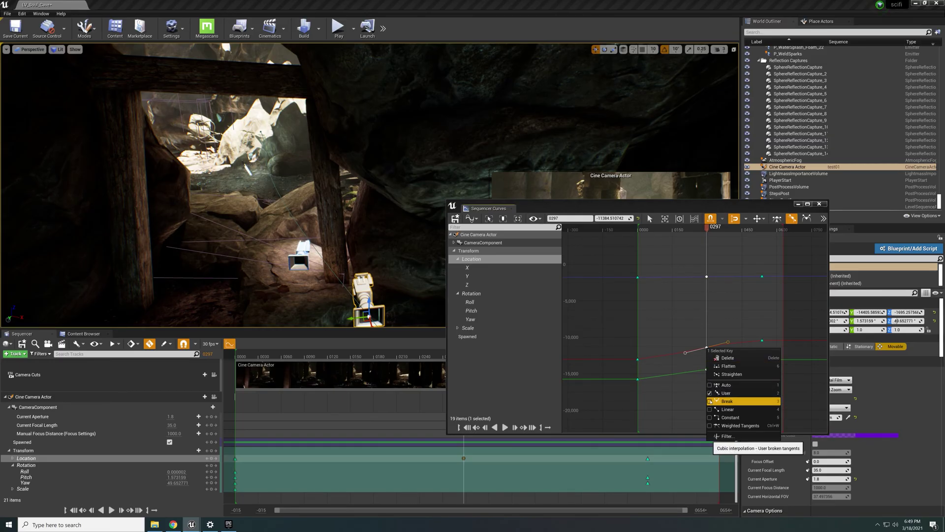
{"action": "left_click", "coordinate": [711, 402]}
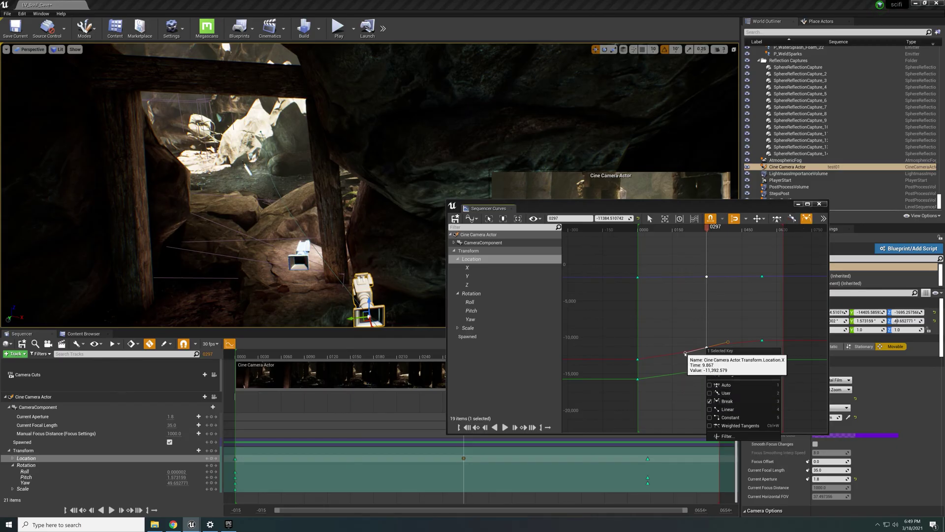
Try to reshape the broken tangents of the X location key at frame 297, then undo the changes
{"action": "left_click_drag", "start_coordinate": [686, 353], "coordinate": [728, 349]}
{"action": "key", "text": "ctrl+z"}
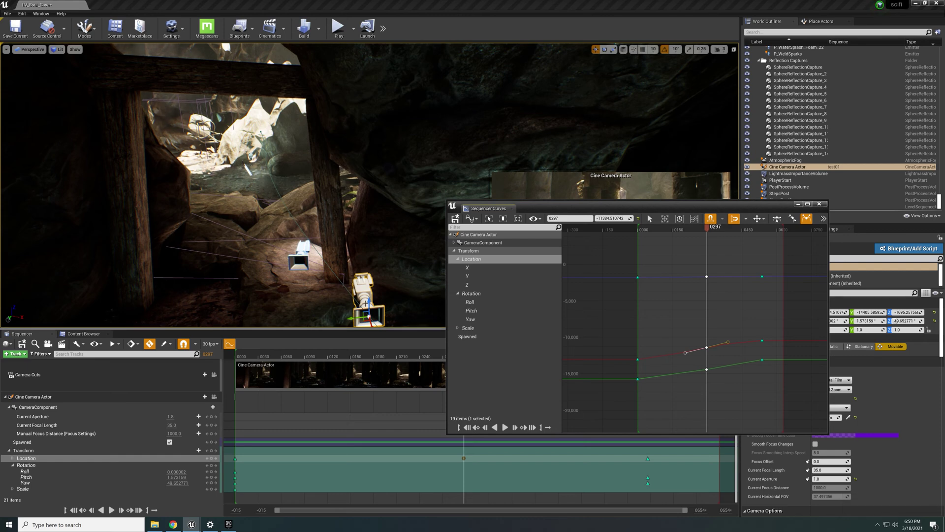
{"action": "right_click_drag", "start_coordinate": [366, 303], "coordinate": [436, 318]}
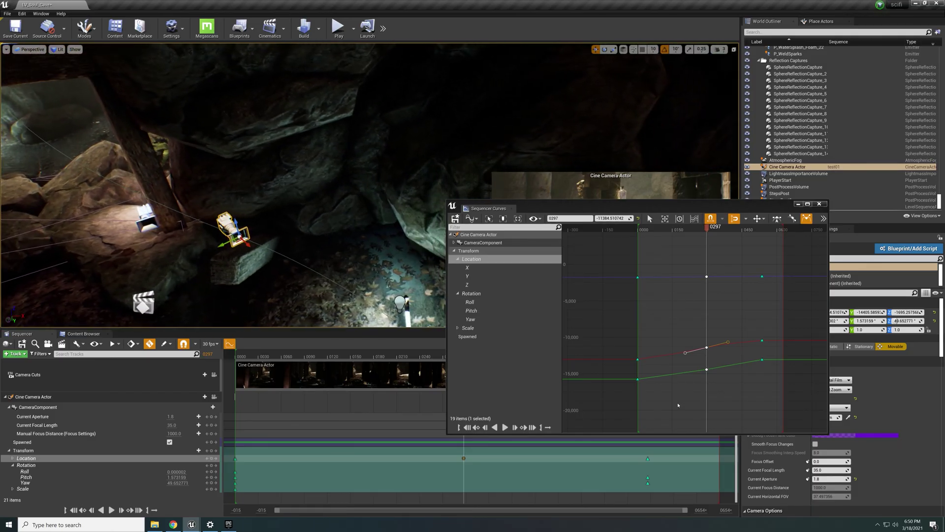
{"action": "mouse_move", "coordinate": [729, 345]}
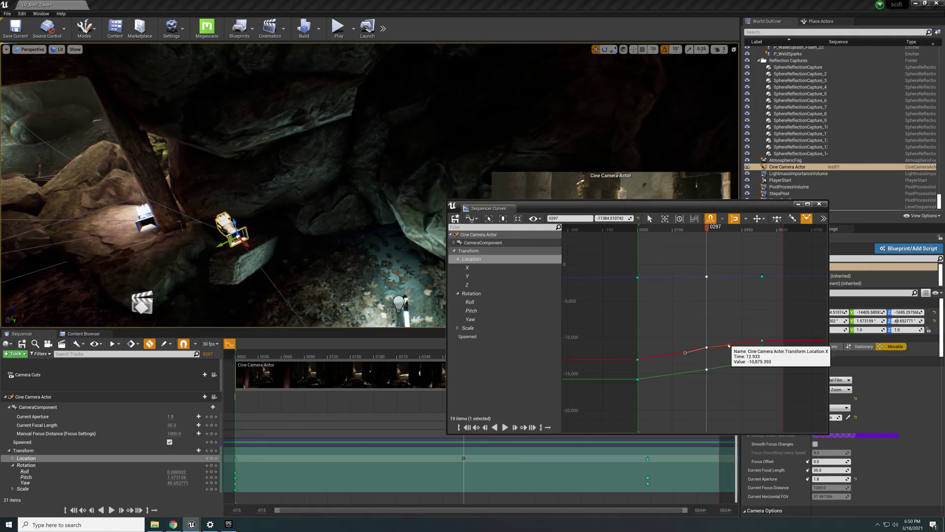
{"action": "key", "text": "ctrl+z"}
Set the X location key at frame 297 to auto tangents, nudge its exit tangent handle slightly upward, and close the curve editor
{"action": "right_click", "coordinate": [707, 347]}
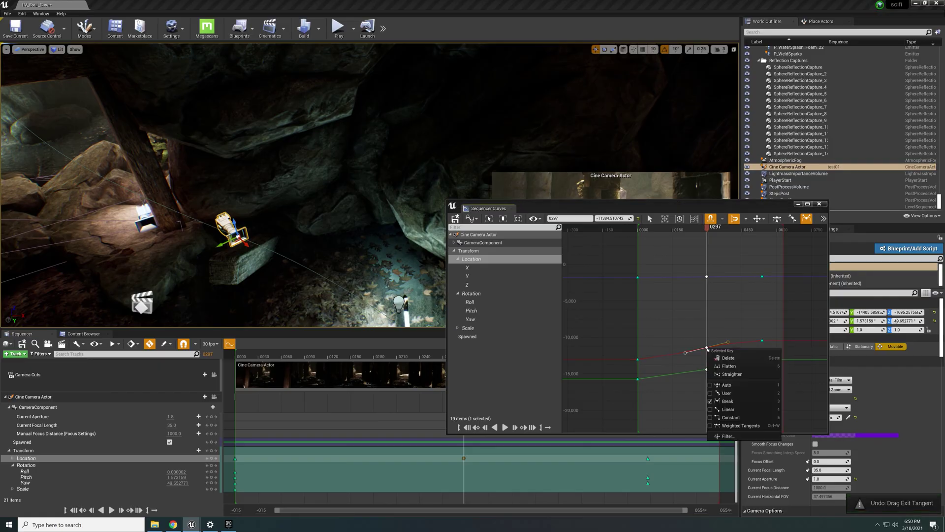
{"action": "left_click", "coordinate": [727, 385]}
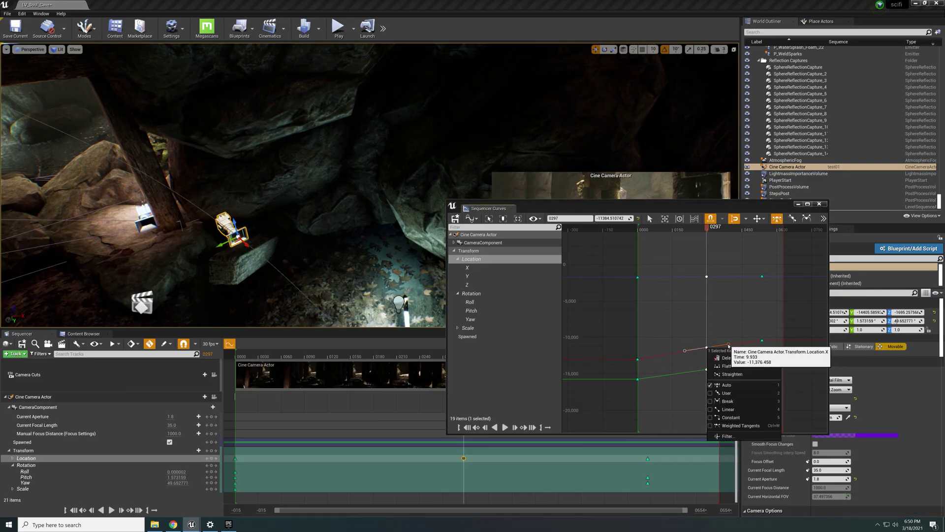
{"action": "left_click", "coordinate": [729, 346]}
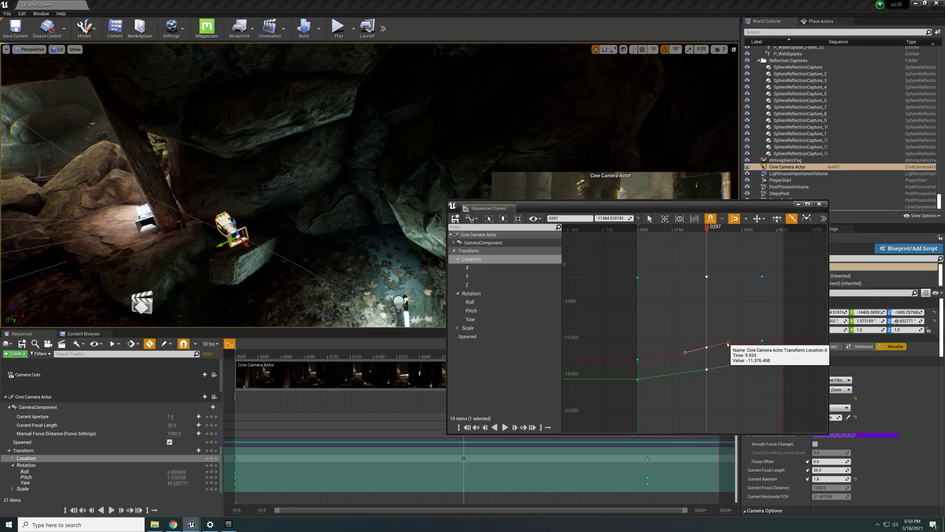
{"action": "left_click_drag", "start_coordinate": [727, 343], "coordinate": [727, 342]}
{"action": "right_click_drag", "start_coordinate": [364, 207], "coordinate": [438, 231]}
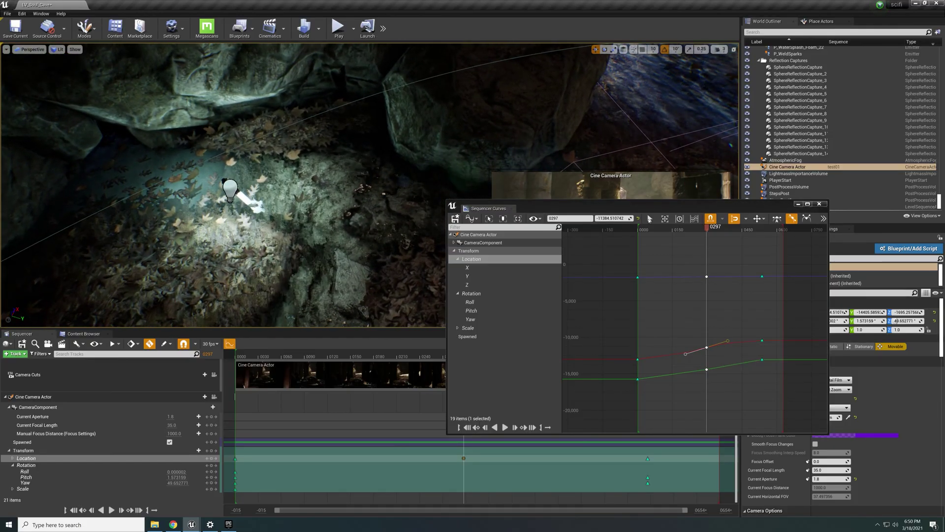
{"action": "left_click", "coordinate": [819, 204]}
Switch to the cinematic viewport locked to the camera cuts and play the sequence from frame 0 to about frame 617
{"action": "right_click_drag", "start_coordinate": [443, 197], "coordinate": [386, 182]}
{"action": "key", "text": "s"}
{"action": "left_click_drag", "start_coordinate": [463, 355], "coordinate": [246, 423]}
{"action": "left_click", "coordinate": [235, 458]}
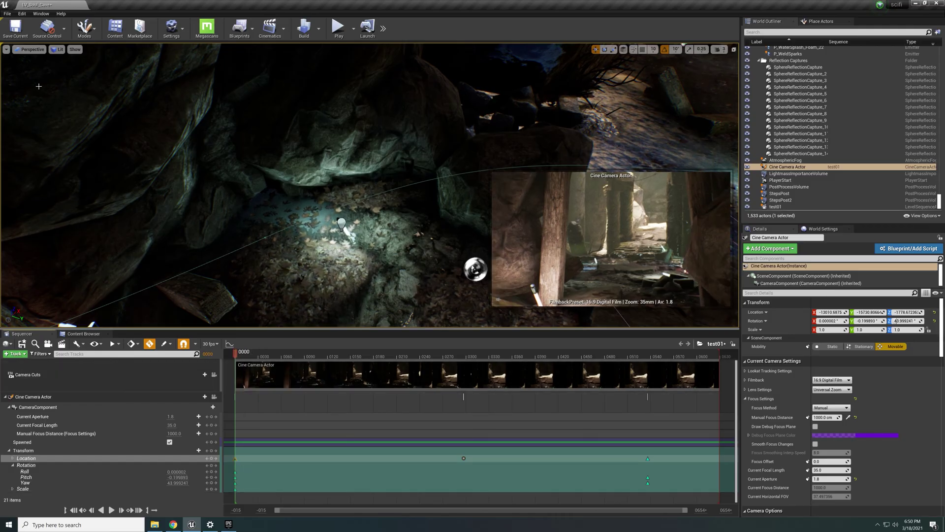
{"action": "left_click", "coordinate": [33, 49]}
{"action": "left_click", "coordinate": [39, 148]}
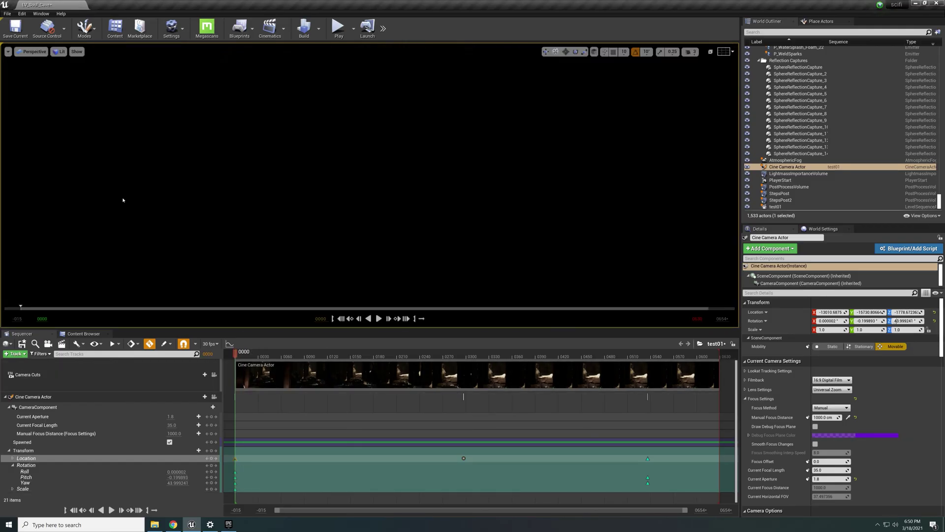
{"action": "left_click", "coordinate": [214, 374]}
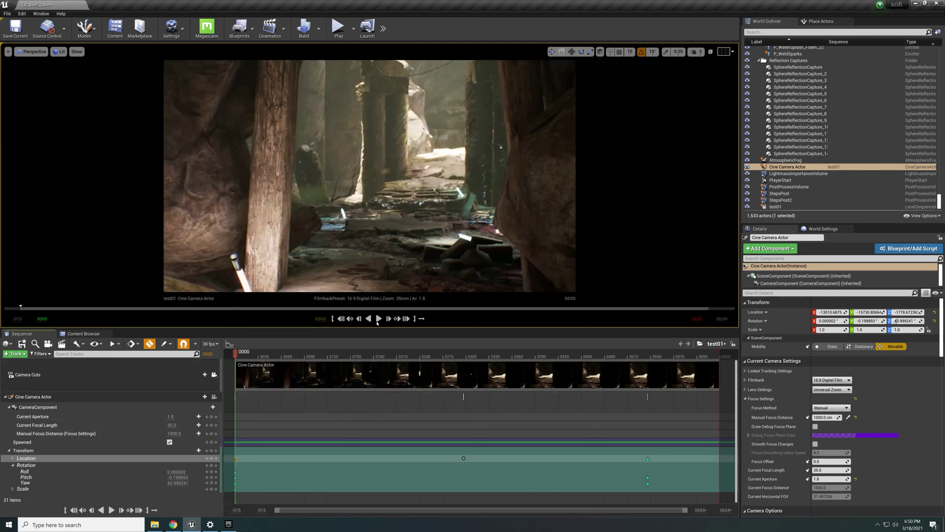
{"action": "left_click", "coordinate": [379, 318]}
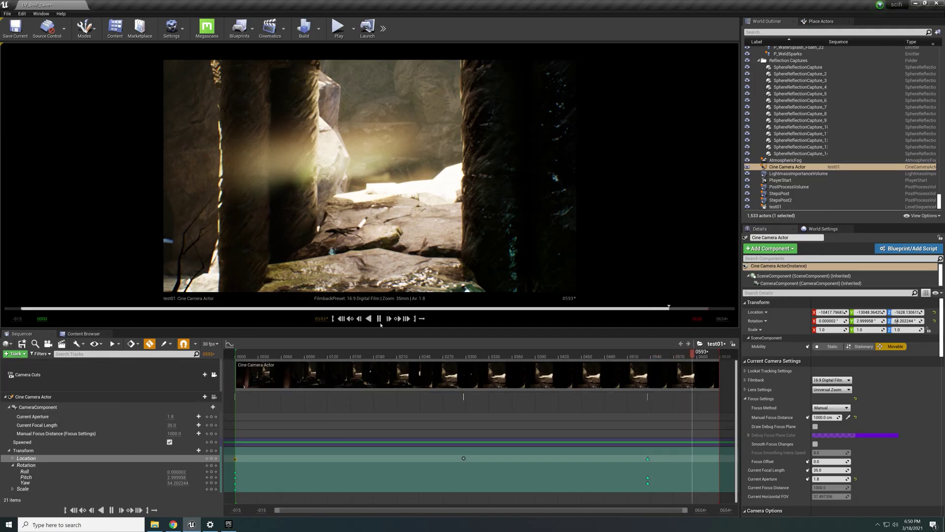
{"action": "left_click", "coordinate": [380, 319]}
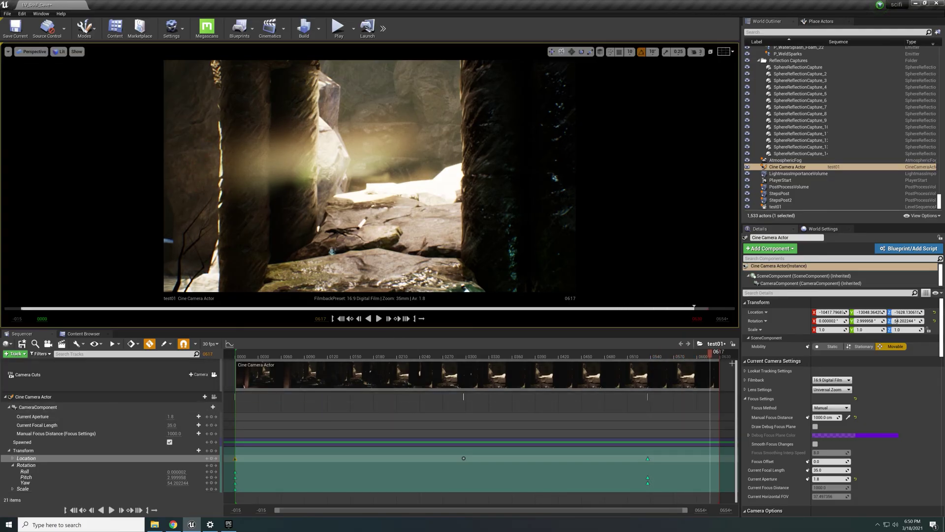
Key the camera's pitch at about 15.73 on frame 158 so it tilts upward
{"action": "left_click_drag", "start_coordinate": [710, 354], "coordinate": [308, 408]}
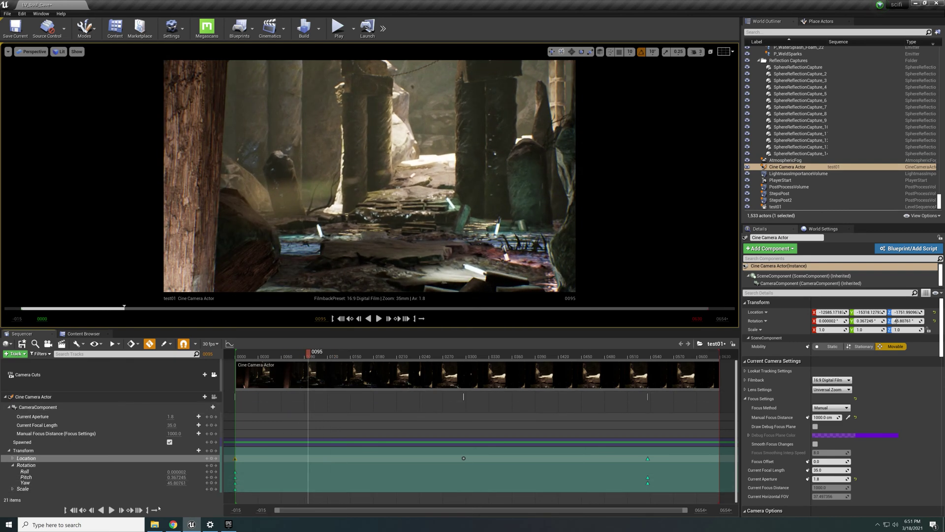
{"action": "left_click_drag", "start_coordinate": [309, 355], "coordinate": [357, 365]}
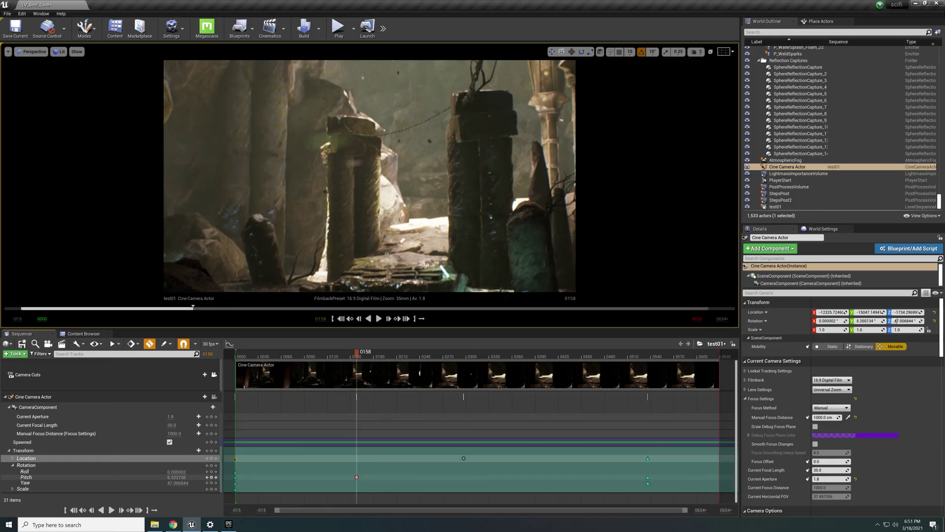
{"action": "mouse_move", "coordinate": [177, 478]}
{"action": "left_mouse_down"}
{"action": "mouse_move", "coordinate": [210, 478]}
{"action": "mouse_move", "coordinate": [169, 477]}
{"action": "left_mouse_up"}
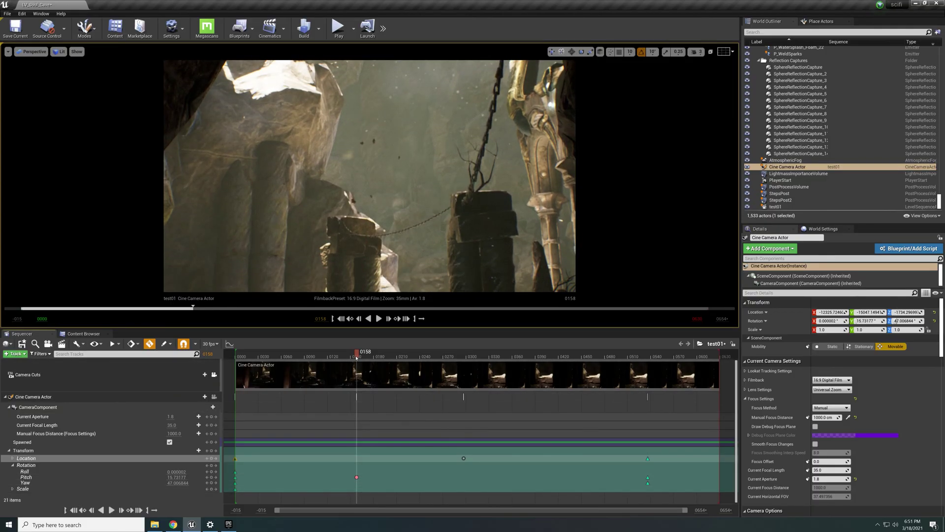
Play the opening from about frame 4 past the new pitch key, and scrub back to around frame 155
{"action": "left_click_drag", "start_coordinate": [357, 353], "coordinate": [237, 411]}
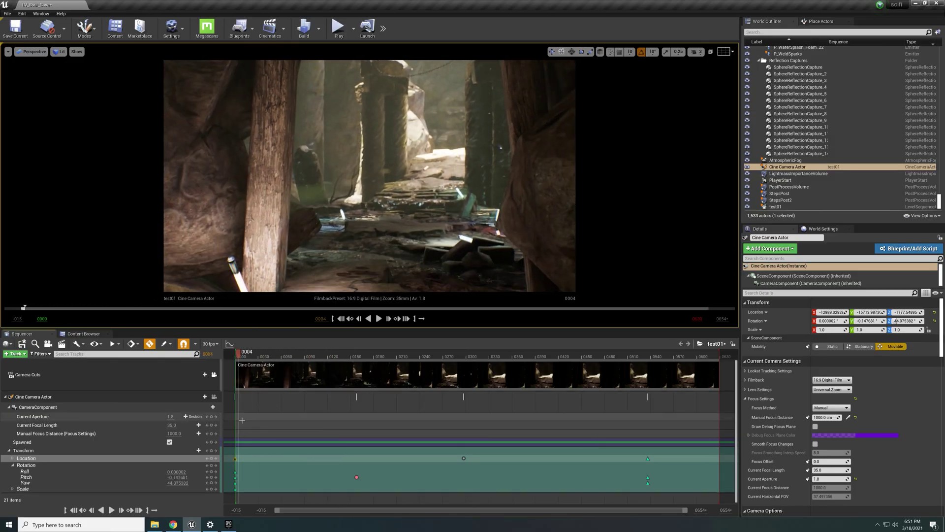
{"action": "left_click", "coordinate": [379, 319]}
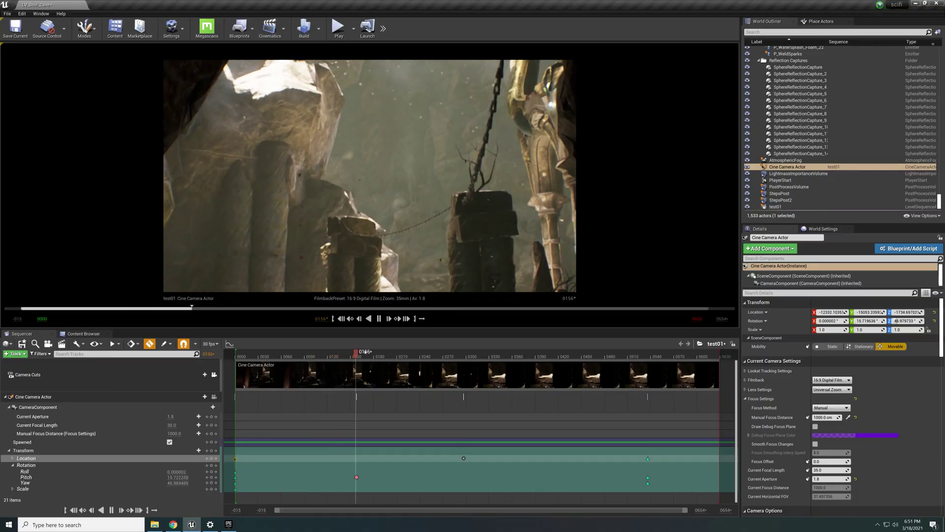
{"action": "left_click", "coordinate": [380, 321]}
{"action": "left_click_drag", "start_coordinate": [384, 355], "coordinate": [355, 355]}
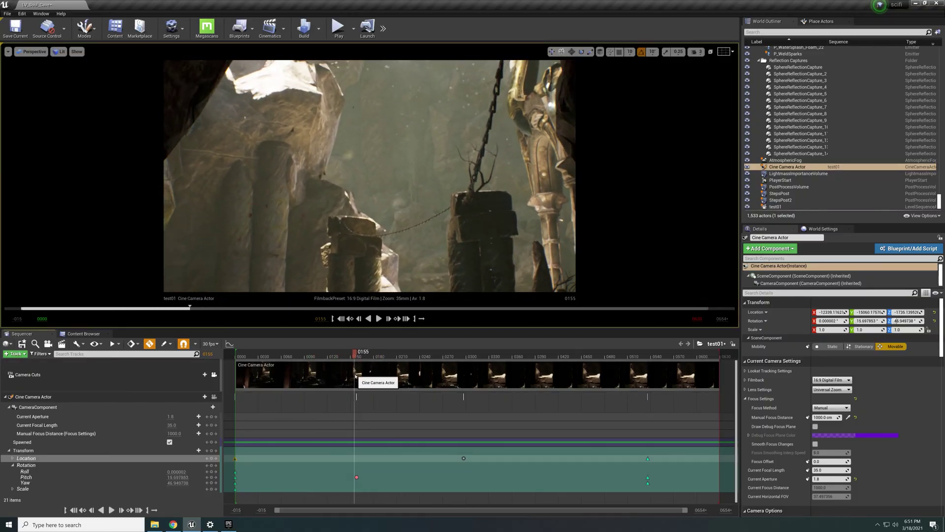
Key the camera's existing yaw at frame 158, and key a yaw of about 81.66 at frame 297
{"action": "left_click", "coordinate": [358, 478]}
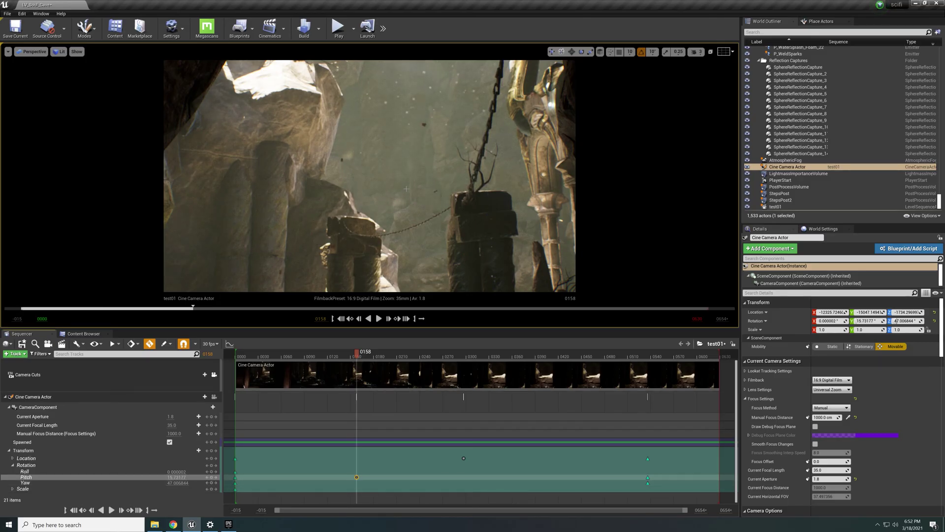
{"action": "left_click", "coordinate": [211, 483]}
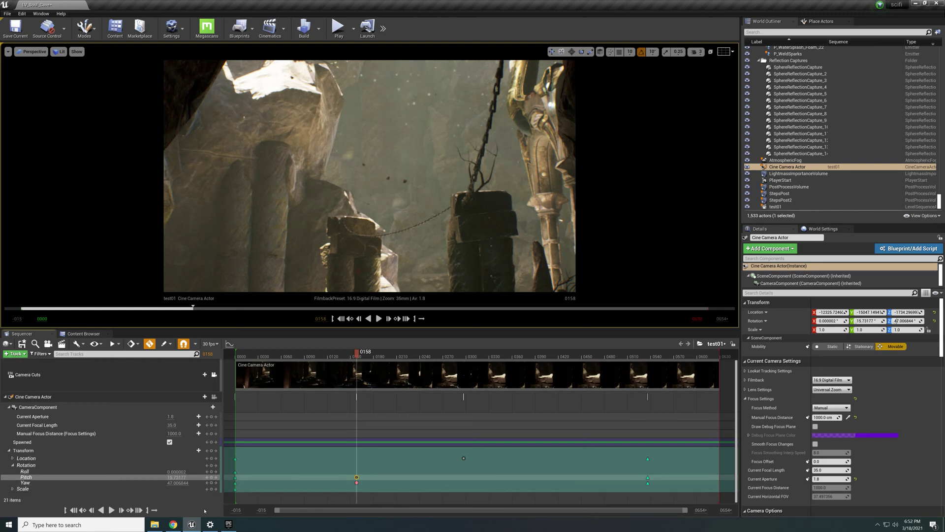
{"action": "left_click", "coordinate": [465, 459]}
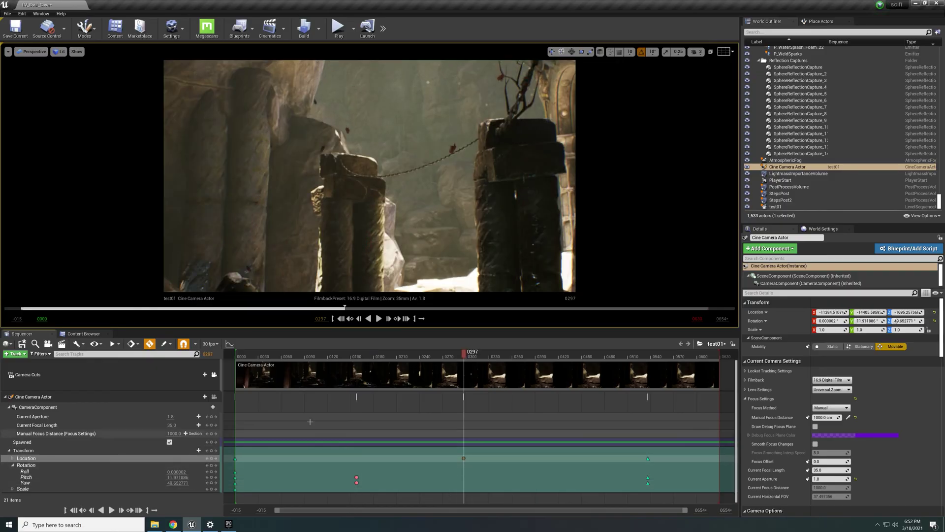
{"action": "left_click_drag", "start_coordinate": [177, 483], "coordinate": [193, 483]}
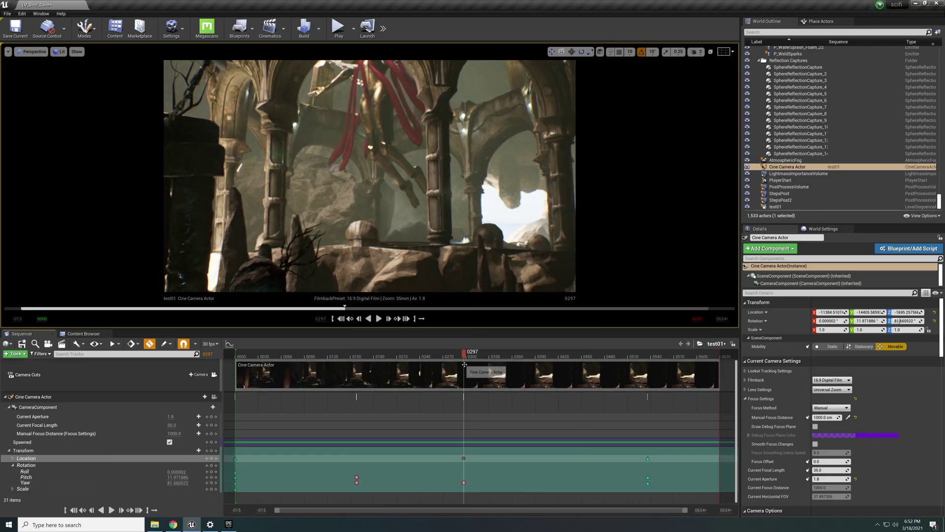
Review the camera's turn by playing from frame 0 to about frame 227 and scrubbing back to frame 134
{"action": "left_click_drag", "start_coordinate": [463, 356], "coordinate": [237, 463]}
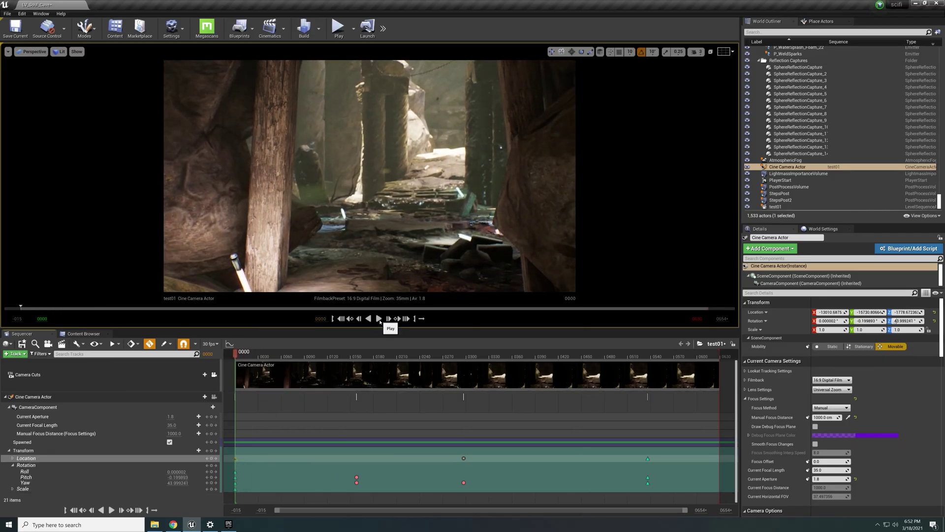
{"action": "left_click", "coordinate": [378, 318]}
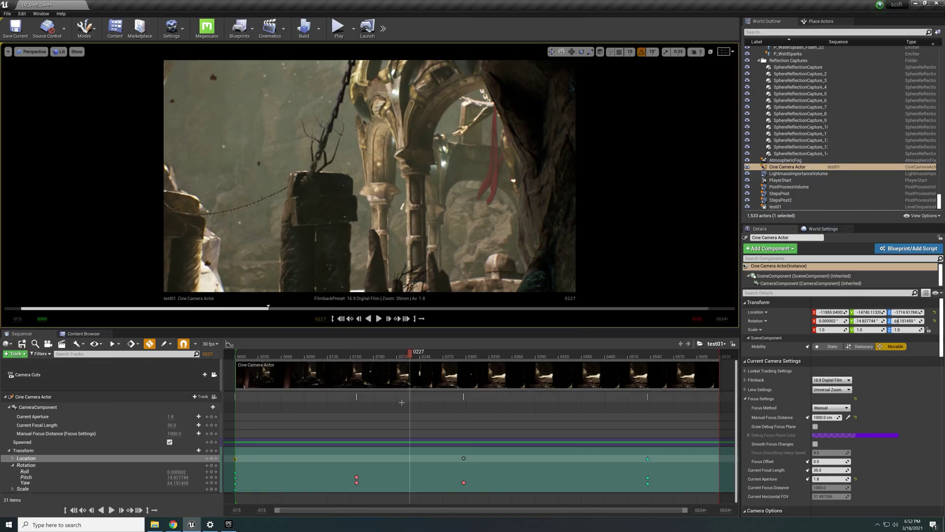
{"action": "left_click", "coordinate": [344, 357]}
{"action": "left_click_drag", "start_coordinate": [344, 360], "coordinate": [339, 360]}
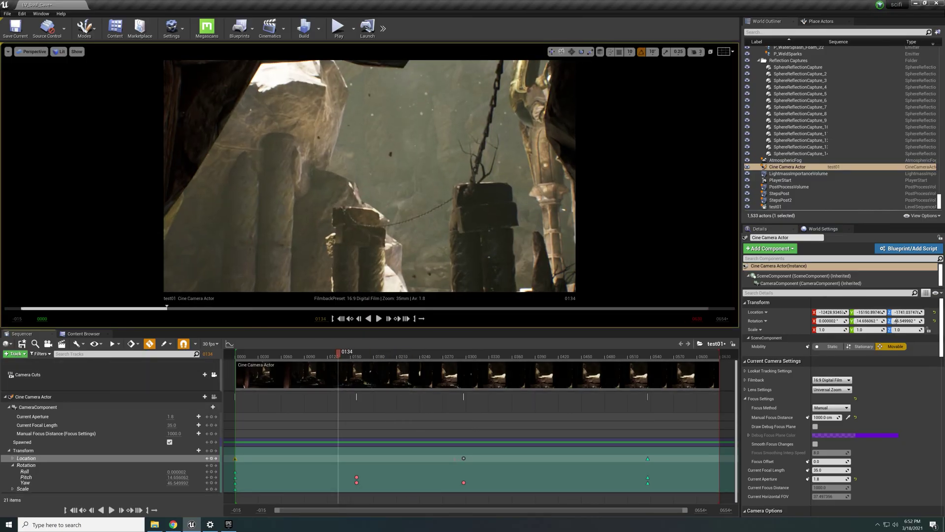
Move the frame 297 location and yaw keys to about frame 407, and the frame 158 pitch and yaw keys to frame 225
{"action": "left_click_drag", "start_coordinate": [459, 451], "coordinate": [552, 482]}
{"action": "left_click_drag", "start_coordinate": [352, 488], "coordinate": [409, 481]}
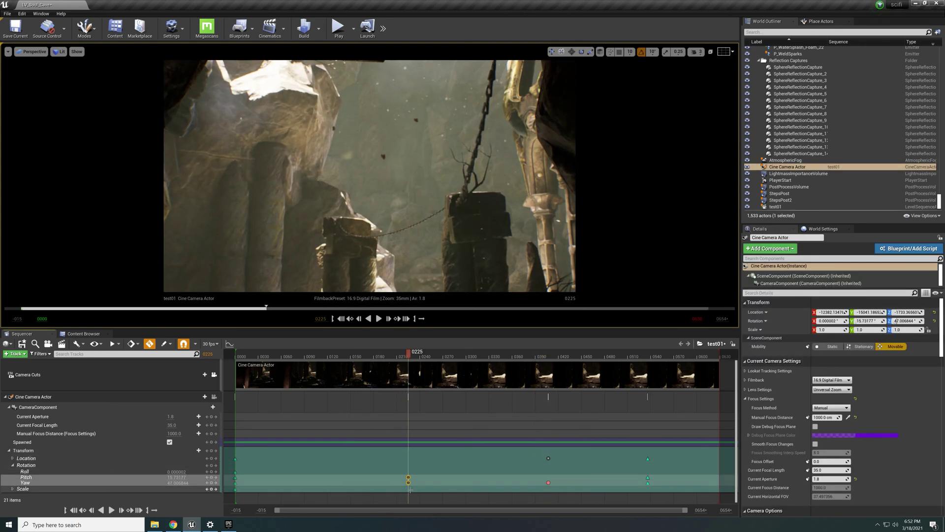
{"action": "left_click", "coordinate": [378, 468]}
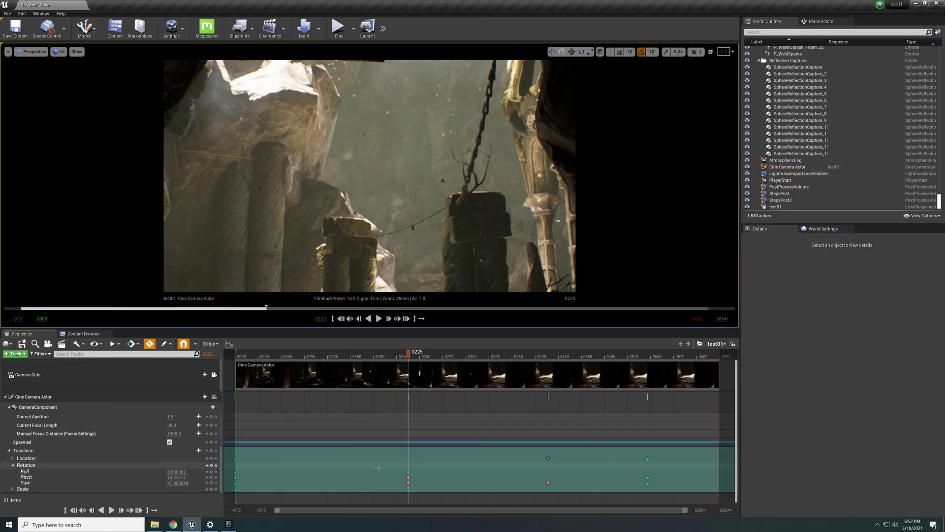
Play the retimed camera move from frame 0, pausing around frames 391 and 410 to check the framing
{"action": "left_click", "coordinate": [236, 459]}
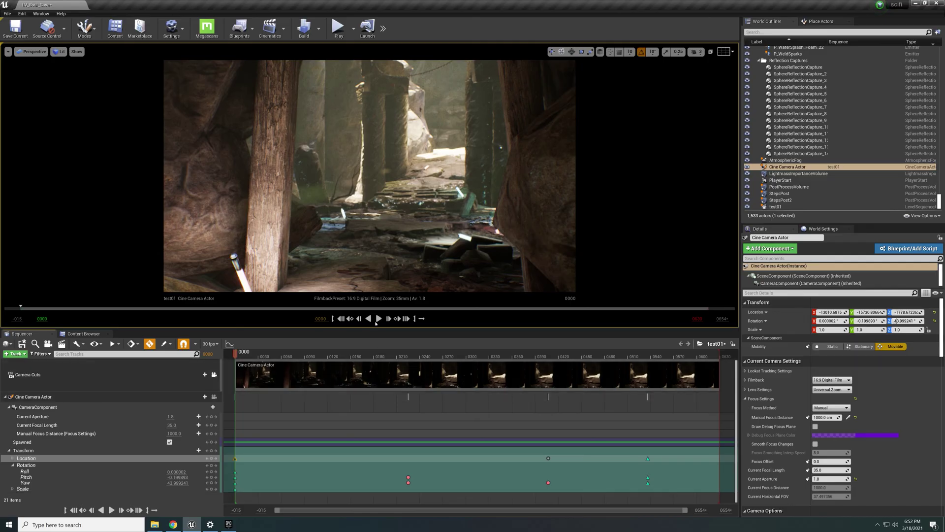
{"action": "left_click", "coordinate": [379, 319]}
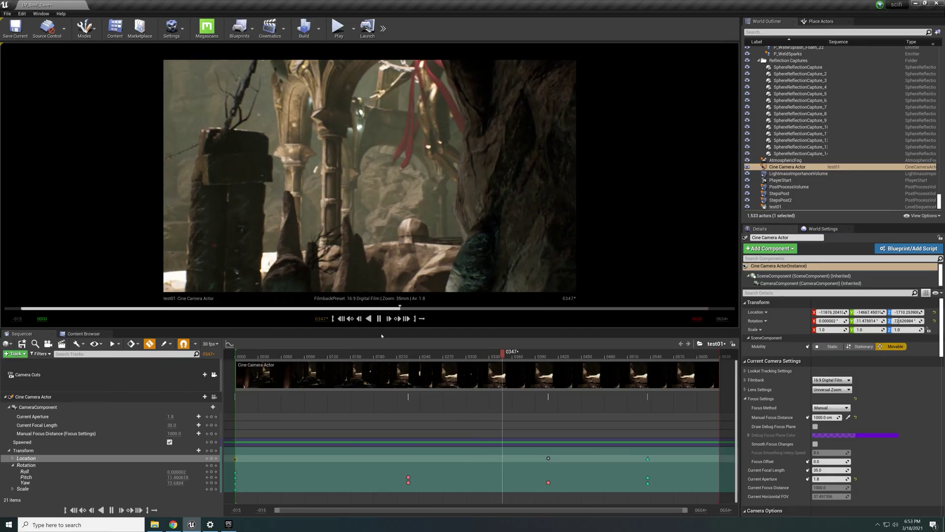
{"action": "left_click", "coordinate": [379, 319]}
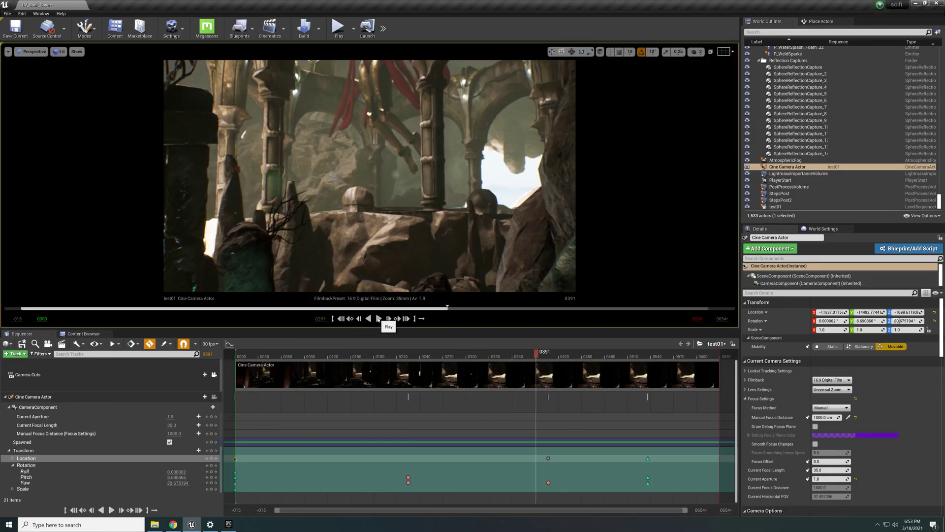
{"action": "left_click", "coordinate": [379, 319]}
{"action": "left_click", "coordinate": [379, 319]}
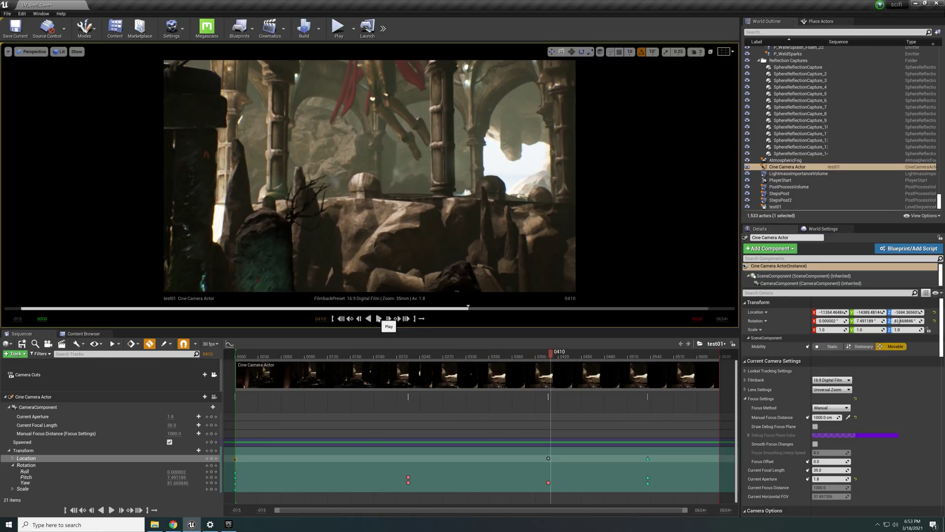
Move the location and yaw keys near frame 407 to frame 440, and key a pitch of about 19.12 there
{"action": "left_click", "coordinate": [549, 458]}
{"action": "left_click_drag", "start_coordinate": [548, 459], "coordinate": [574, 483]}
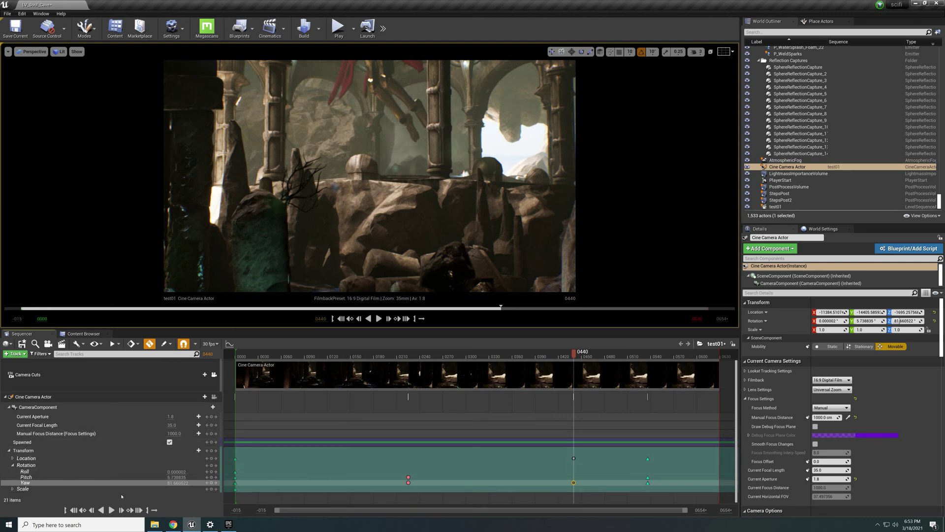
{"action": "mouse_move", "coordinate": [176, 477]}
{"action": "left_mouse_down"}
{"action": "mouse_move", "coordinate": [225, 477]}
{"action": "mouse_move", "coordinate": [178, 484]}
{"action": "left_mouse_up"}
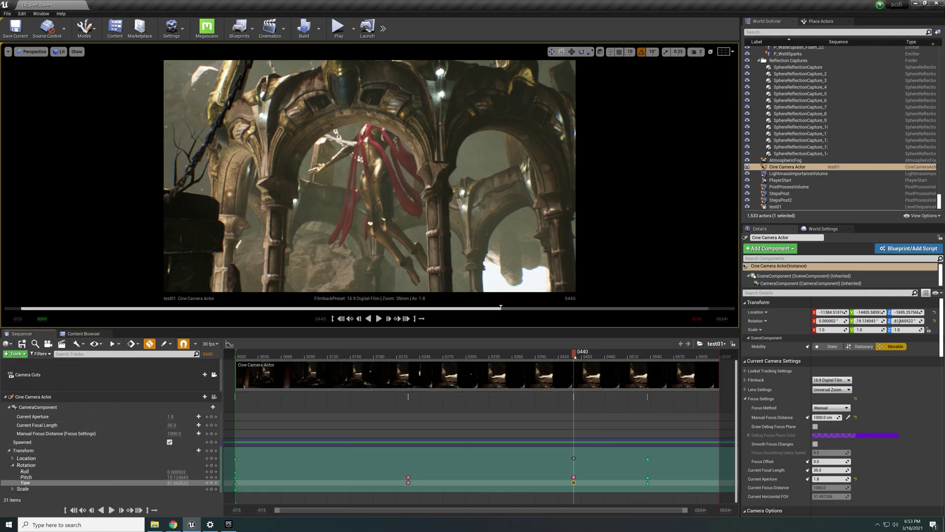
Review the camera move by playing from frame 0 to about frame 446, and return to about frame 72
{"action": "left_click_drag", "start_coordinate": [575, 354], "coordinate": [258, 354]}
{"action": "left_click", "coordinate": [235, 458]}
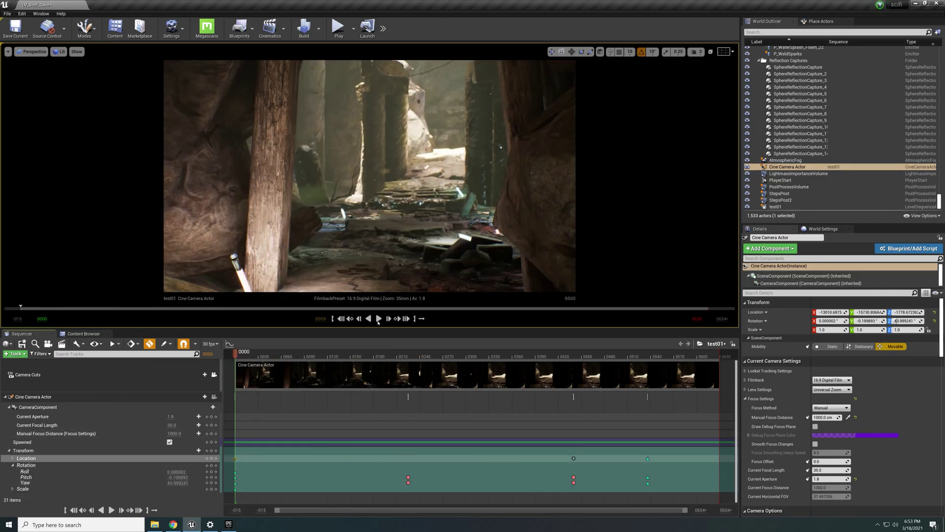
{"action": "left_click", "coordinate": [378, 321]}
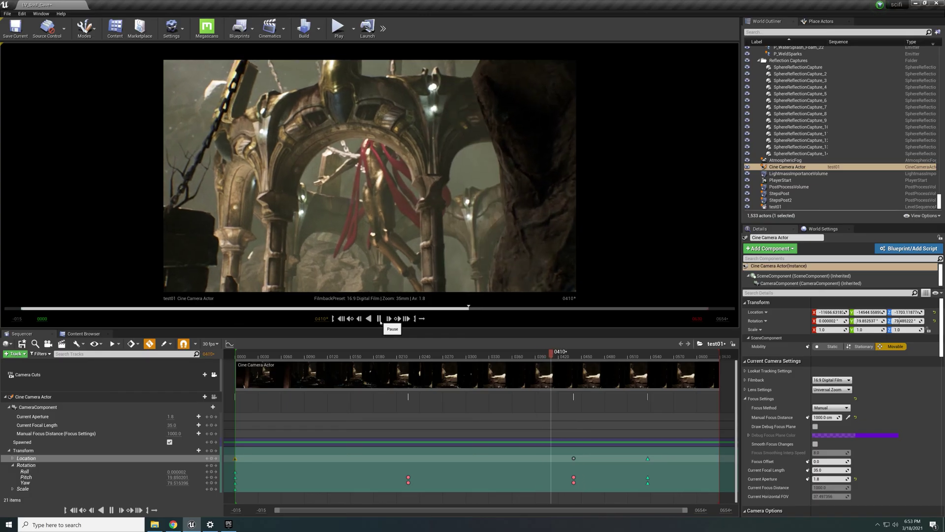
{"action": "left_click", "coordinate": [379, 318]}
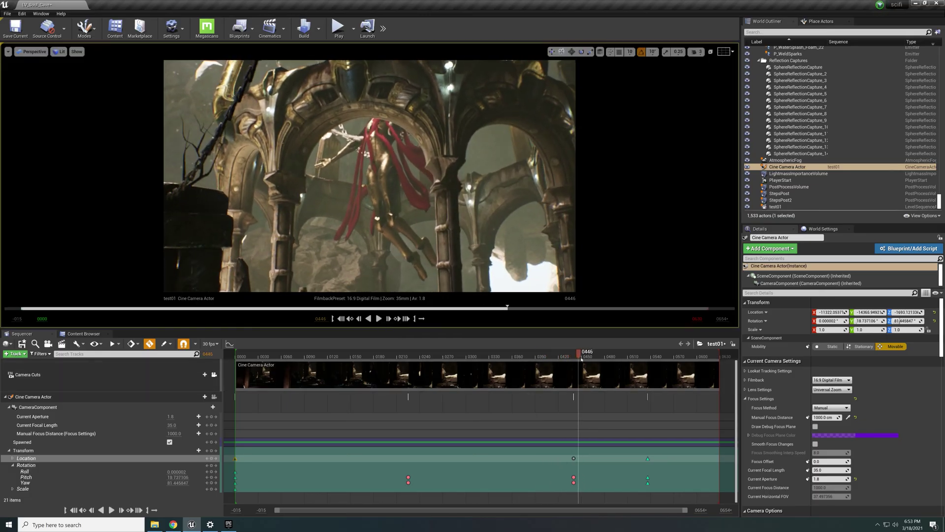
{"action": "left_click_drag", "start_coordinate": [575, 356], "coordinate": [292, 397]}
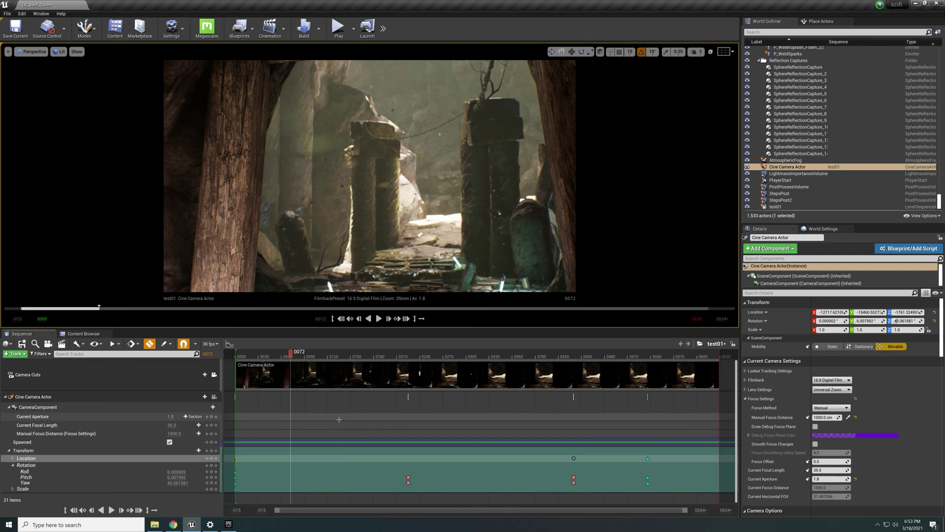
Move the frame 440 yaw key to frame 536 and play the move from frame 0 to check it
{"action": "left_click", "coordinate": [409, 478]}
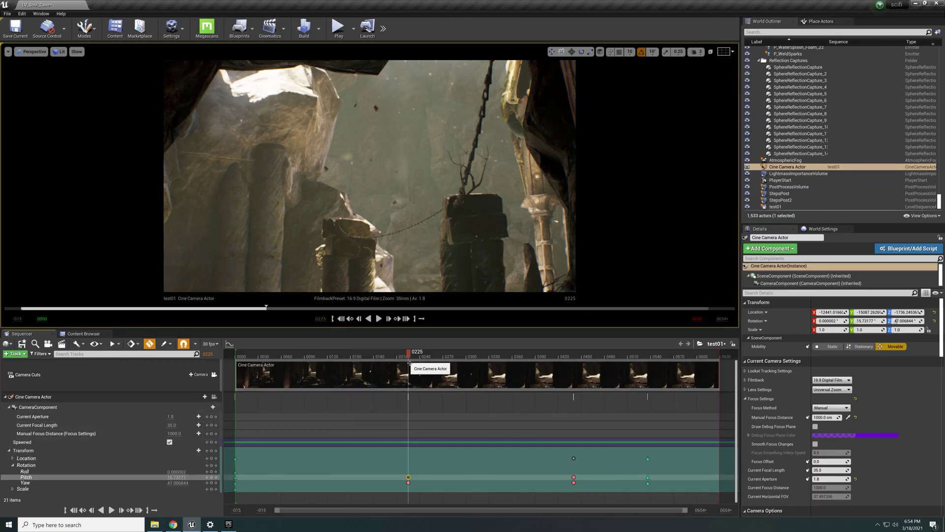
{"action": "left_click_drag", "start_coordinate": [408, 354], "coordinate": [648, 483]}
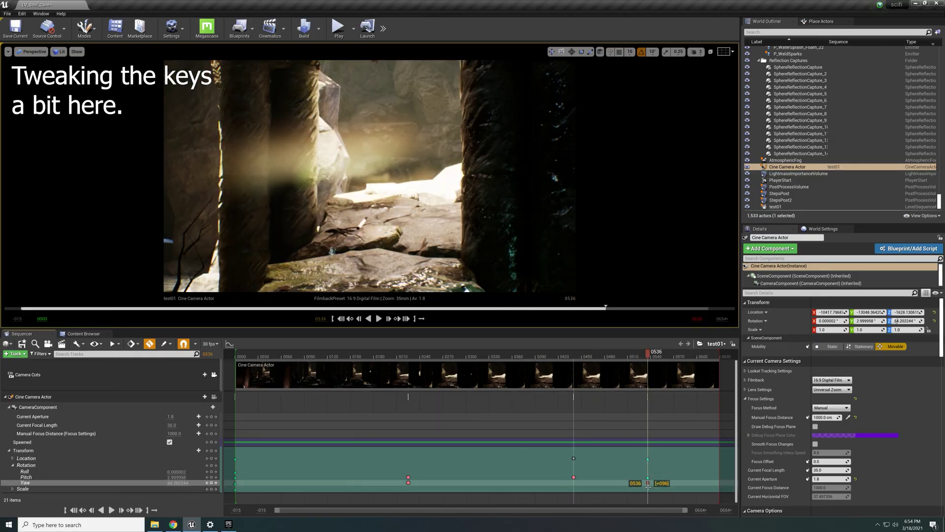
{"action": "left_click_drag", "start_coordinate": [445, 355], "coordinate": [234, 417]}
{"action": "left_click", "coordinate": [379, 319]}
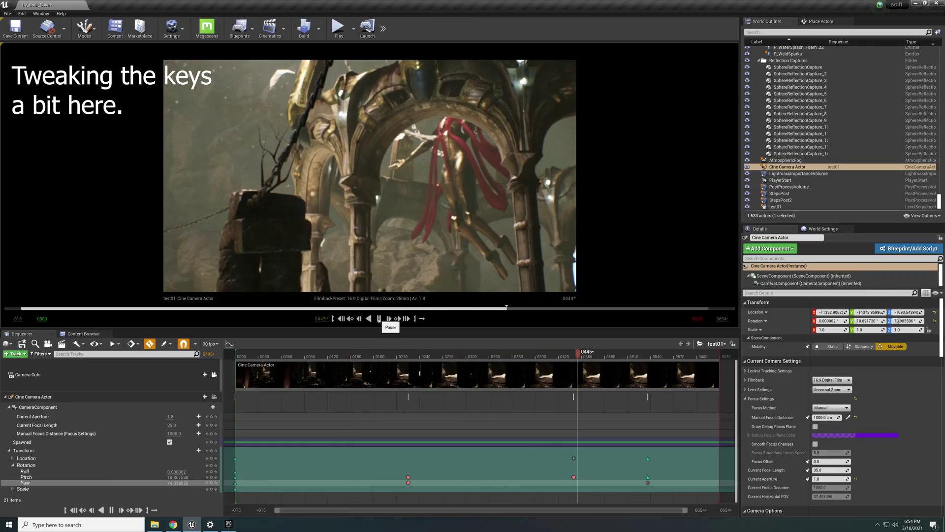
{"action": "left_click", "coordinate": [379, 319]}
Set the camera's pitch key at frame 536 to about 24.98
{"action": "left_click_drag", "start_coordinate": [671, 355], "coordinate": [644, 365]}
{"action": "left_click", "coordinate": [648, 458]}
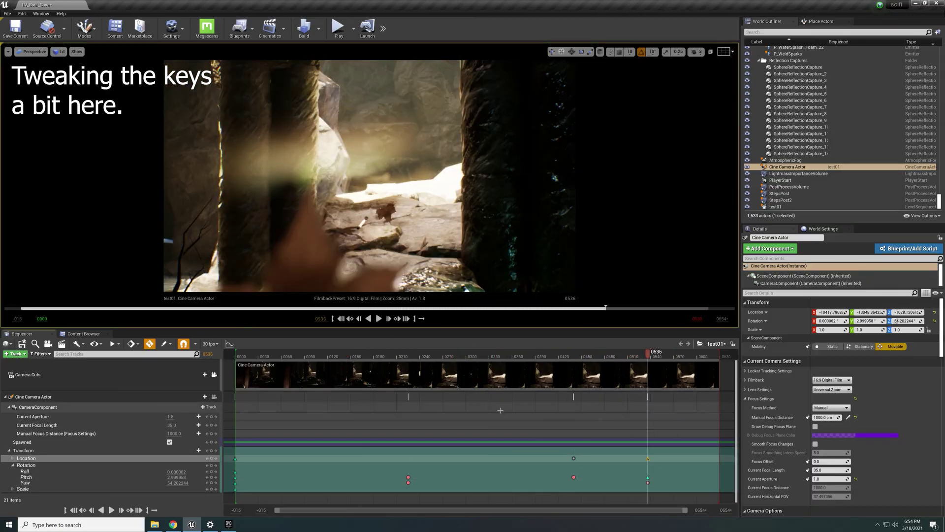
{"action": "left_click_drag", "start_coordinate": [178, 478], "coordinate": [197, 477]}
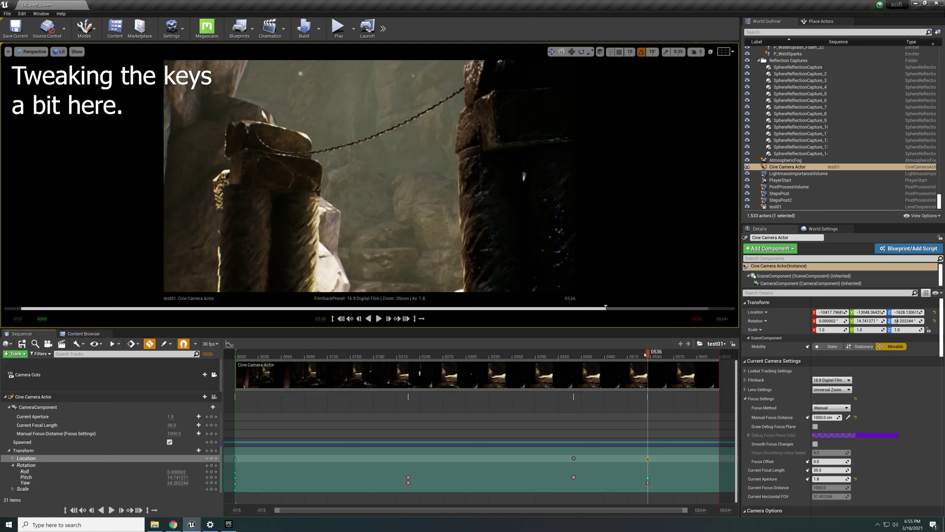
{"action": "left_click_drag", "start_coordinate": [648, 354], "coordinate": [647, 353]}
{"action": "left_click_drag", "start_coordinate": [178, 478], "coordinate": [182, 477]}
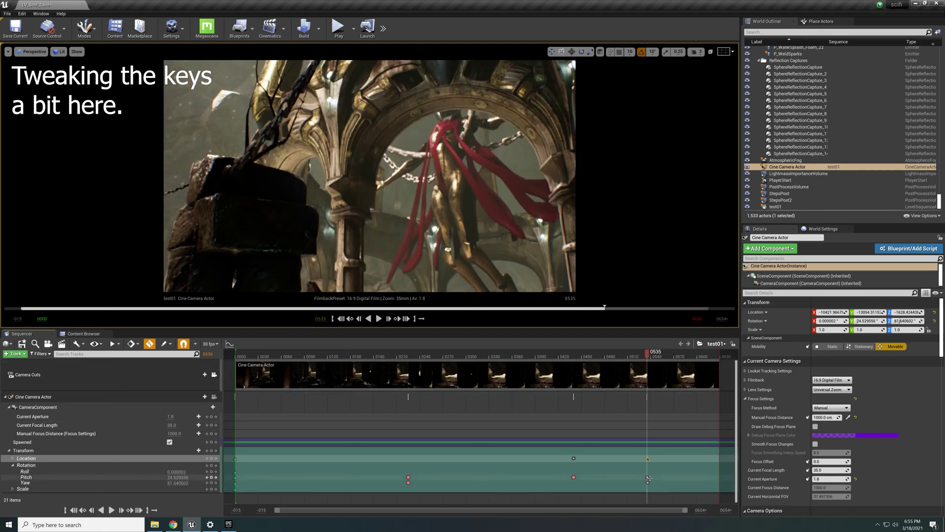
{"action": "left_click_drag", "start_coordinate": [647, 353], "coordinate": [649, 353]}
{"action": "key", "text": "ctrl+z"}
{"action": "left_click", "coordinate": [648, 477]}
{"action": "left_click_drag", "start_coordinate": [177, 477], "coordinate": [197, 477]}
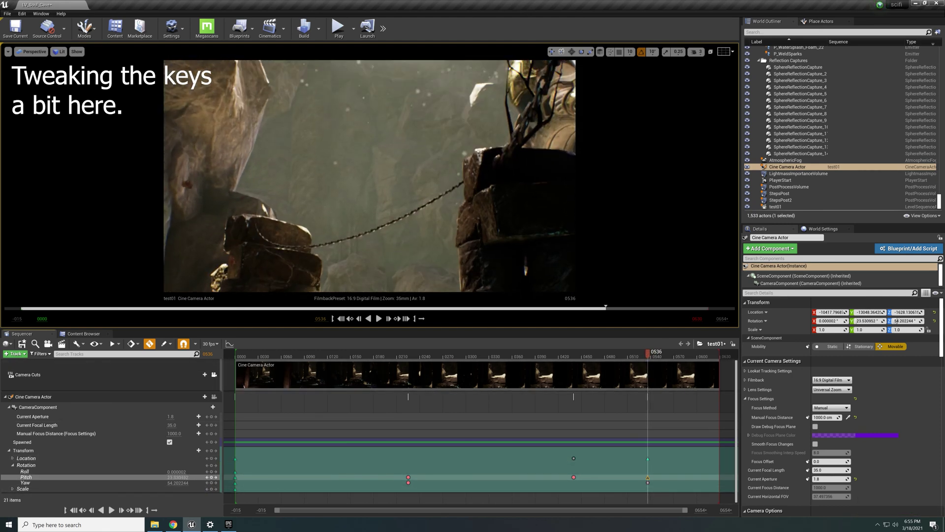
Play the camera move from frame 0 past frame 549 to check the new ending pitch
{"action": "left_click_drag", "start_coordinate": [648, 353], "coordinate": [236, 353]}
{"action": "left_click", "coordinate": [234, 458]}
{"action": "left_click", "coordinate": [379, 319]}
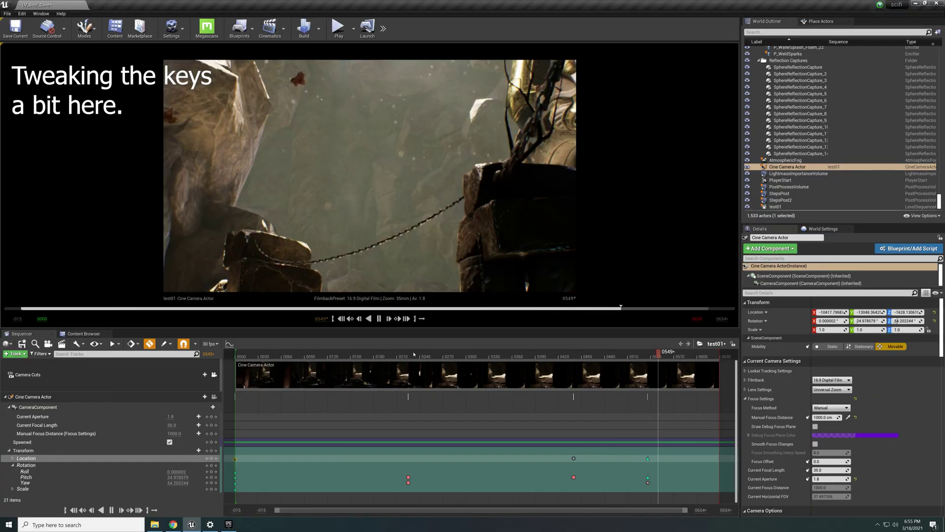
{"action": "key", "text": "space"}
Set the camera's ending yaw near frame 536 to about 89.11
{"action": "left_click_drag", "start_coordinate": [700, 354], "coordinate": [639, 354]}
{"action": "key", "text": "Right"}
{"action": "key", "text": "Right"}
{"action": "key", "text": "Right"}
{"action": "mouse_move", "coordinate": [177, 483]}
{"action": "left_mouse_down"}
{"action": "mouse_move", "coordinate": [186, 483]}
{"action": "mouse_move", "coordinate": [173, 483]}
{"action": "left_mouse_up"}
Try moving the last camera keys to the sequence's end and shifting the frame 440 location and pitch keys forward
{"action": "left_click_drag", "start_coordinate": [642, 353], "coordinate": [261, 427]}
{"action": "left_click_drag", "start_coordinate": [642, 444], "coordinate": [668, 494]}
{"action": "left_click_drag", "start_coordinate": [648, 477], "coordinate": [720, 477]}
{"action": "left_click_drag", "start_coordinate": [565, 451], "coordinate": [584, 489]}
{"action": "left_click_drag", "start_coordinate": [573, 477], "coordinate": [594, 477]}
{"action": "left_click_drag", "start_coordinate": [594, 354], "coordinate": [426, 438]}
{"action": "key", "text": "ctrl+z"}
{"action": "key", "text": "ctrl+z"}
Try moving only the frame 536 location, pitch and yaw keys to the sequence's end
{"action": "left_click_drag", "start_coordinate": [426, 353], "coordinate": [575, 359]}
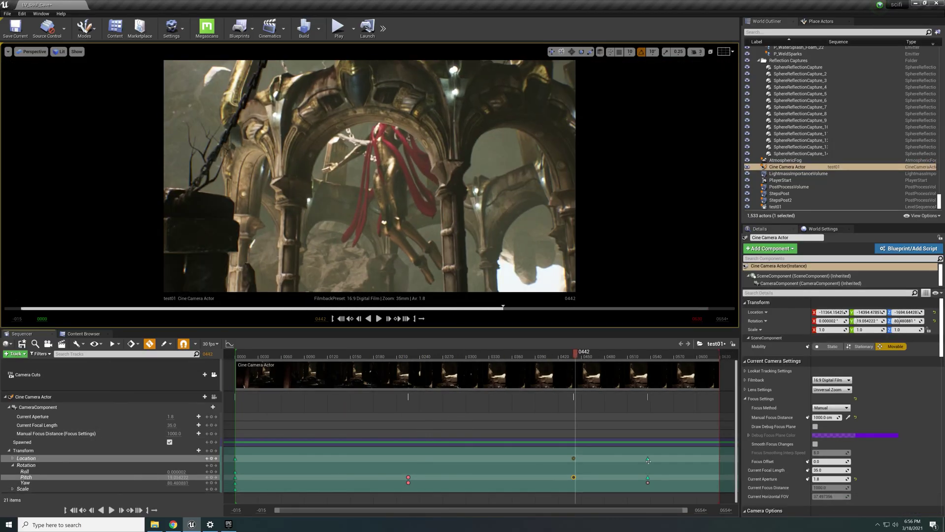
{"action": "left_click_drag", "start_coordinate": [640, 449], "coordinate": [659, 492]}
{"action": "left_click_drag", "start_coordinate": [648, 477], "coordinate": [720, 477]}
{"action": "left_click_drag", "start_coordinate": [571, 355], "coordinate": [476, 430]}
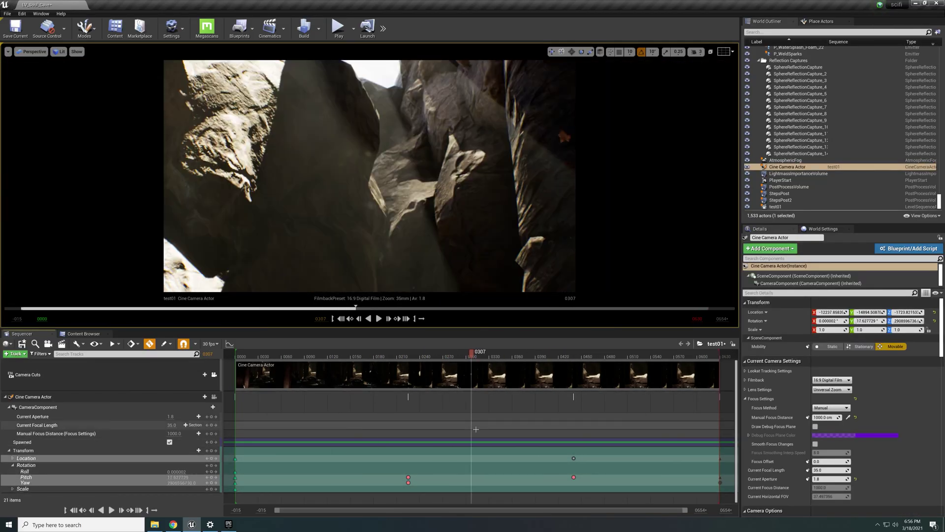
{"action": "key", "text": "ctrl+z"}
Move the frame 536 location, pitch and yaw keys to frame 616
{"action": "left_click_drag", "start_coordinate": [639, 449], "coordinate": [659, 491]}
{"action": "left_click_drag", "start_coordinate": [648, 459], "coordinate": [710, 459]}
{"action": "left_click_drag", "start_coordinate": [472, 354], "coordinate": [710, 482]}
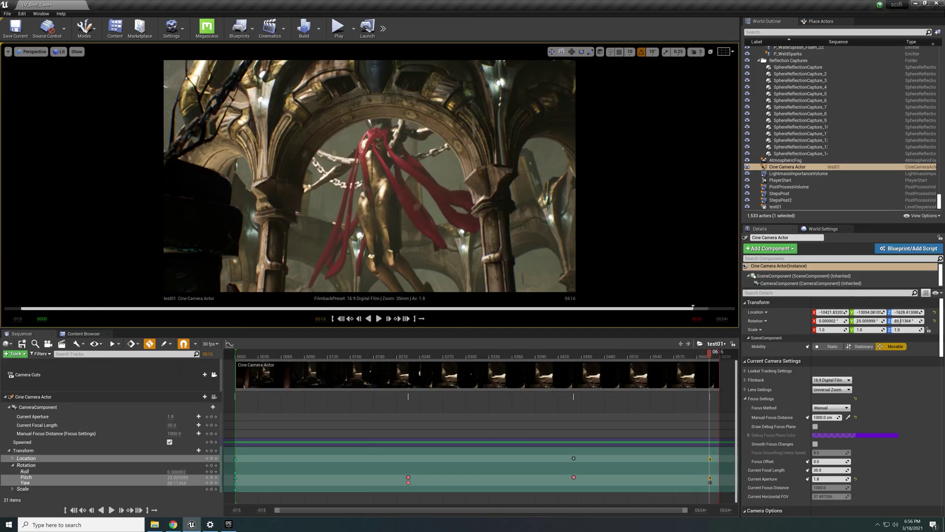
Try a different camera pitch at frame 616
{"action": "left_click", "coordinate": [247, 497]}
{"action": "left_click_drag", "start_coordinate": [185, 478], "coordinate": [180, 483]}
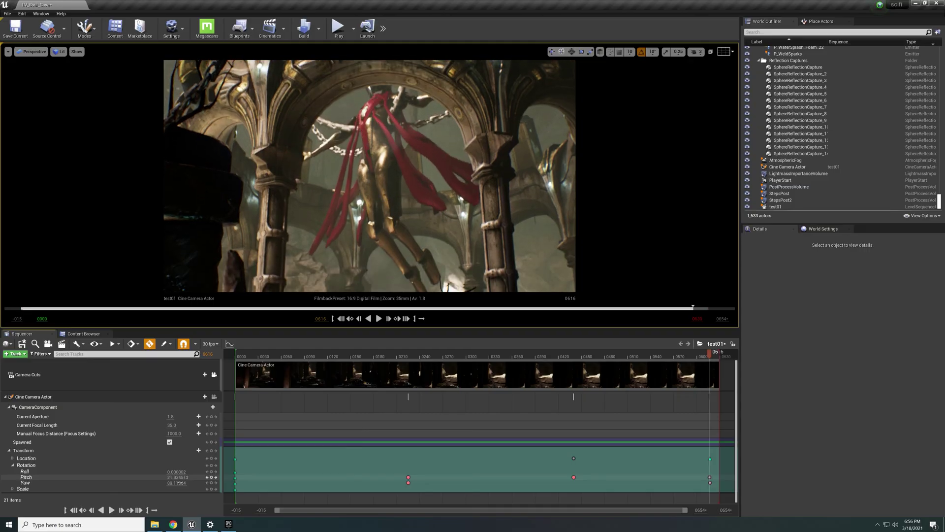
{"action": "key", "text": "ctrl+z"}
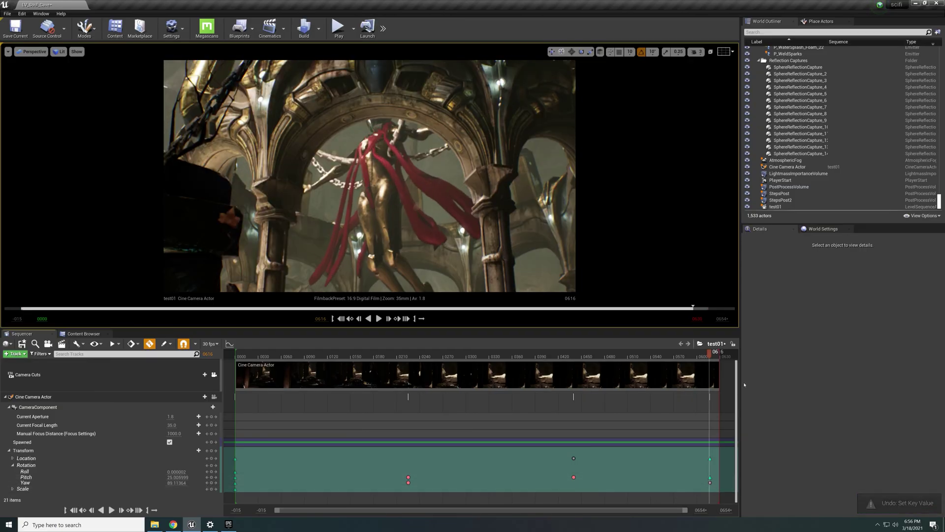
Play the extended camera move from the start to about frame 609 to check the final framing
{"action": "left_click", "coordinate": [710, 478]}
{"action": "left_click_drag", "start_coordinate": [711, 355], "coordinate": [264, 452]}
{"action": "key", "text": "space"}
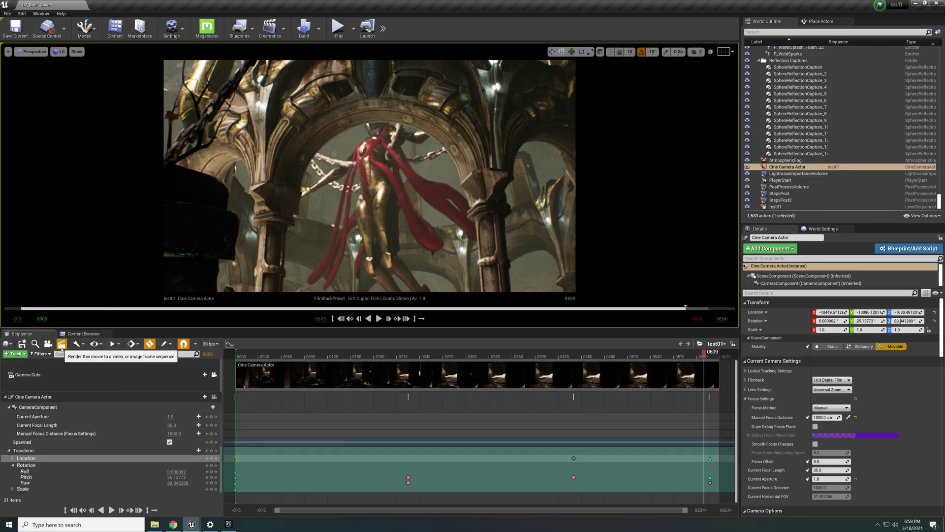
Open the movie render settings, choose Image Sequence (png) output and enable a custom frame rate of 24 fps (film)
{"action": "left_click", "coordinate": [61, 345]}
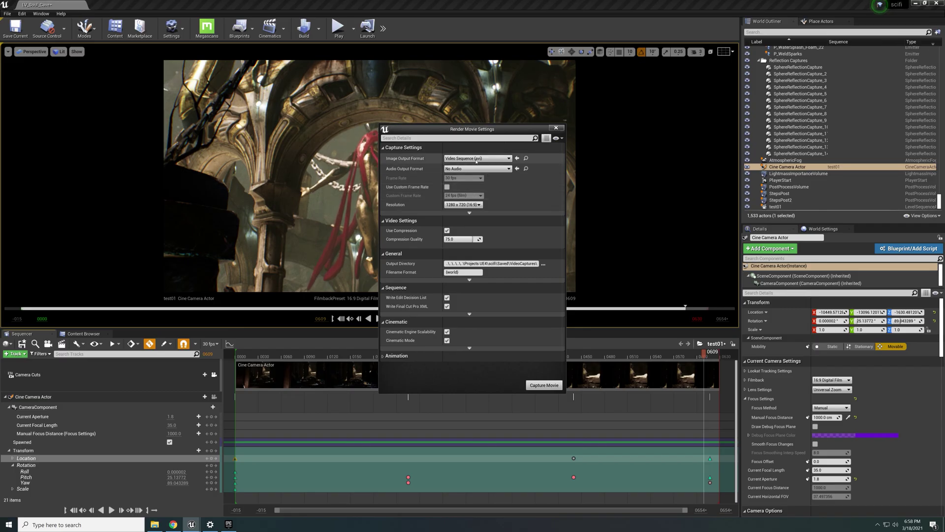
{"action": "left_click", "coordinate": [461, 159]}
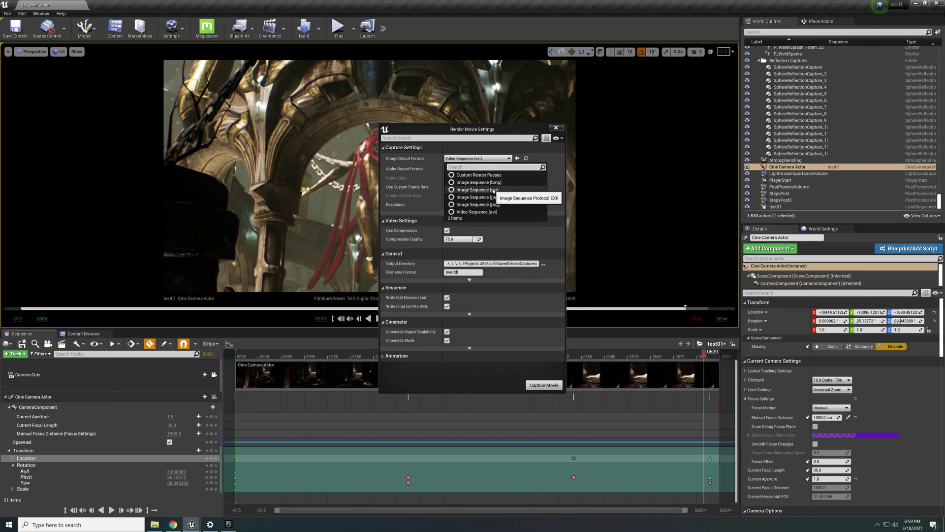
{"action": "key", "text": "Escape"}
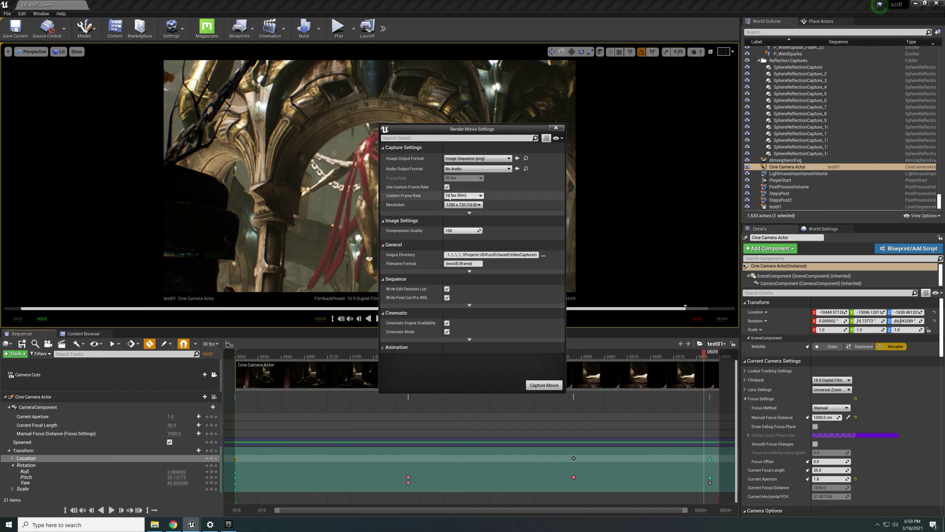
{"action": "left_click", "coordinate": [450, 196]}
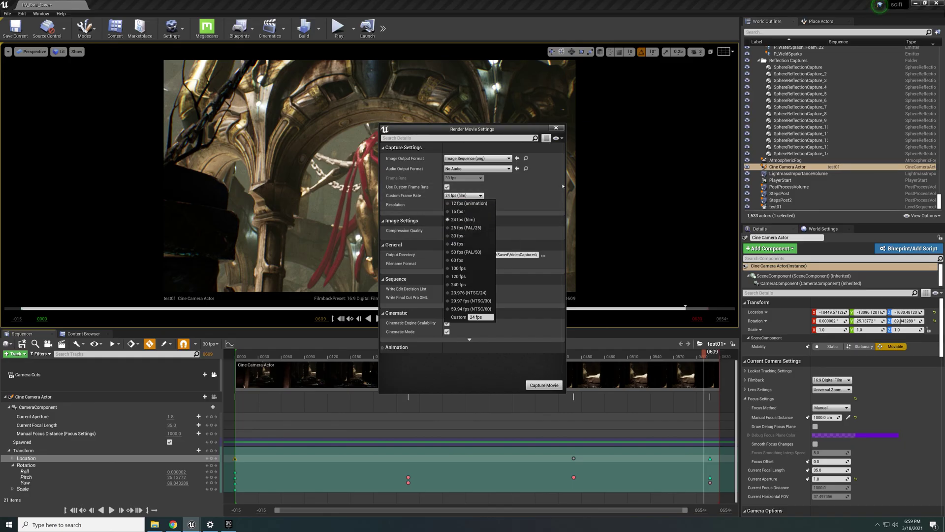
{"action": "left_click", "coordinate": [481, 370]}
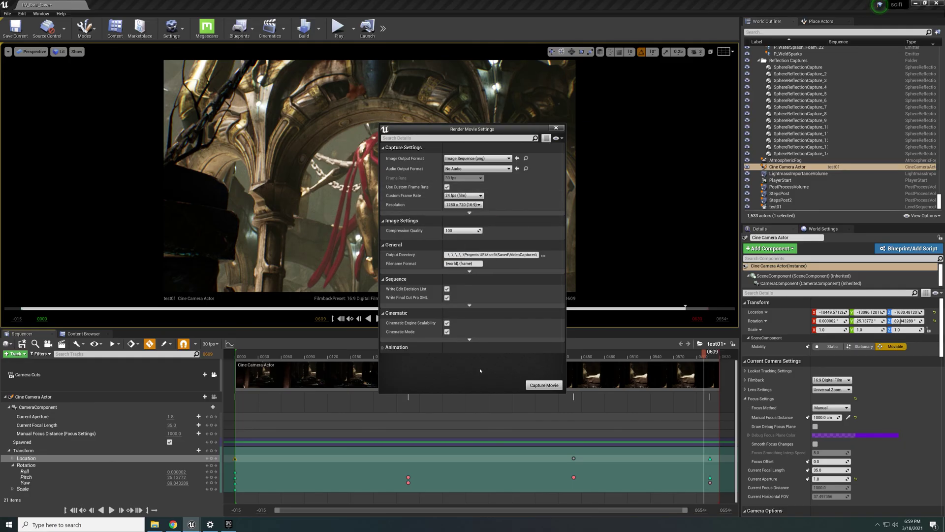
Show the advanced capture settings and set the render resolution to 1920 x 1080 (16:9)
{"action": "left_click", "coordinate": [470, 213]}
{"action": "left_click", "coordinate": [476, 205]}
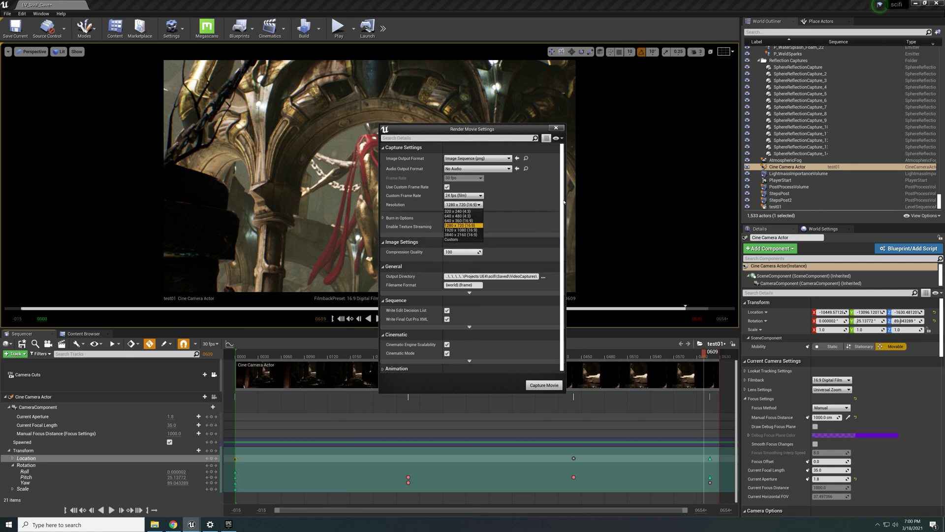
{"action": "left_click", "coordinate": [463, 225]}
{"action": "left_click", "coordinate": [463, 204]}
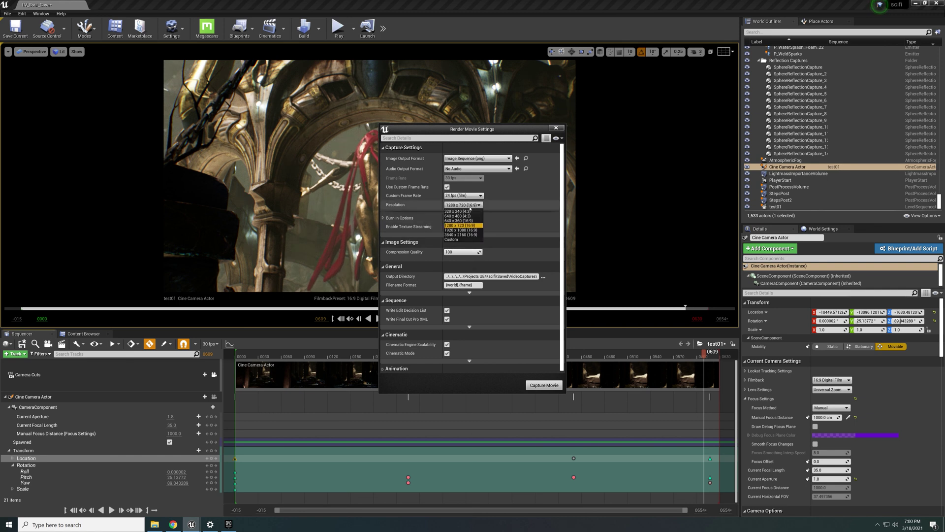
{"action": "left_click", "coordinate": [462, 228]}
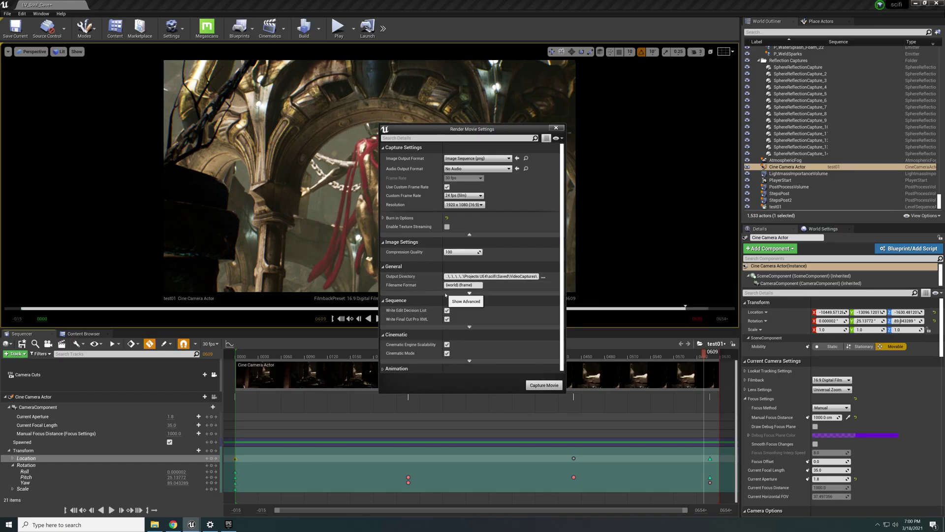
Review the advanced General and Cinematic render options and the Animation settings, and close the render settings
{"action": "scroll", "coordinate": [439, 299], "scroll_direction": "down", "scroll_amount": 3}
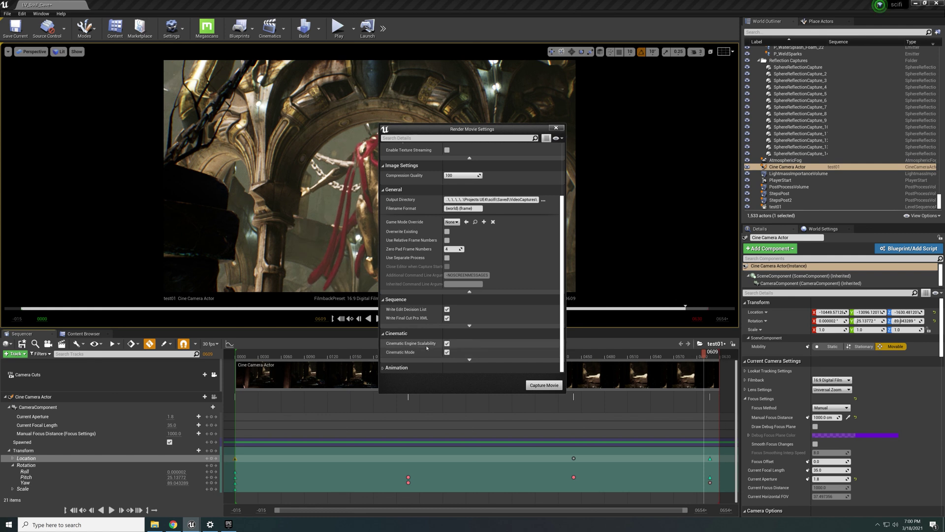
{"action": "left_click", "coordinate": [470, 360]}
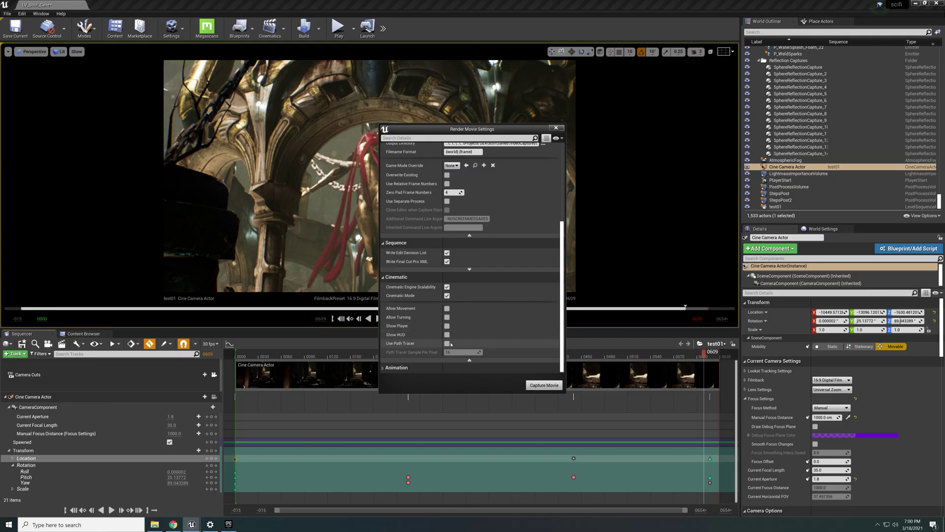
{"action": "left_click", "coordinate": [414, 367]}
{"action": "scroll", "coordinate": [432, 334], "scroll_direction": "down", "scroll_amount": 3}
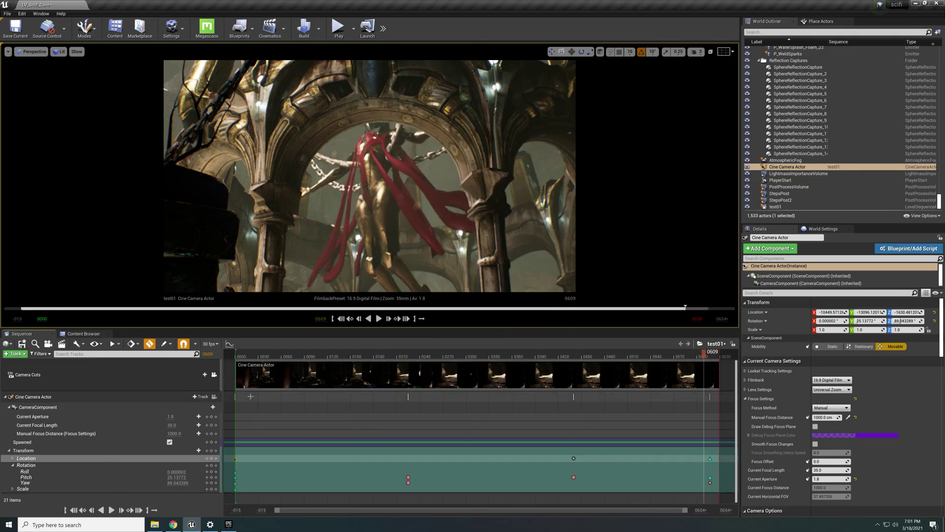